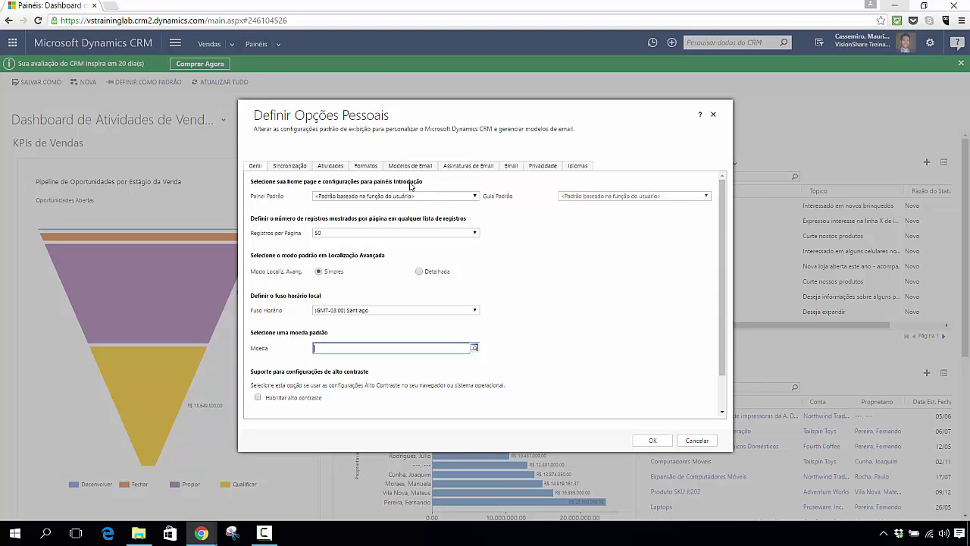
Step: Close Definir Opções Pessoais without saving and browse the sales activity dashboard
click(713, 114)
mouse_move(965, 156)
mouse_down()
mouse_move(967, 364)
mouse_move(966, 167)
mouse_up()
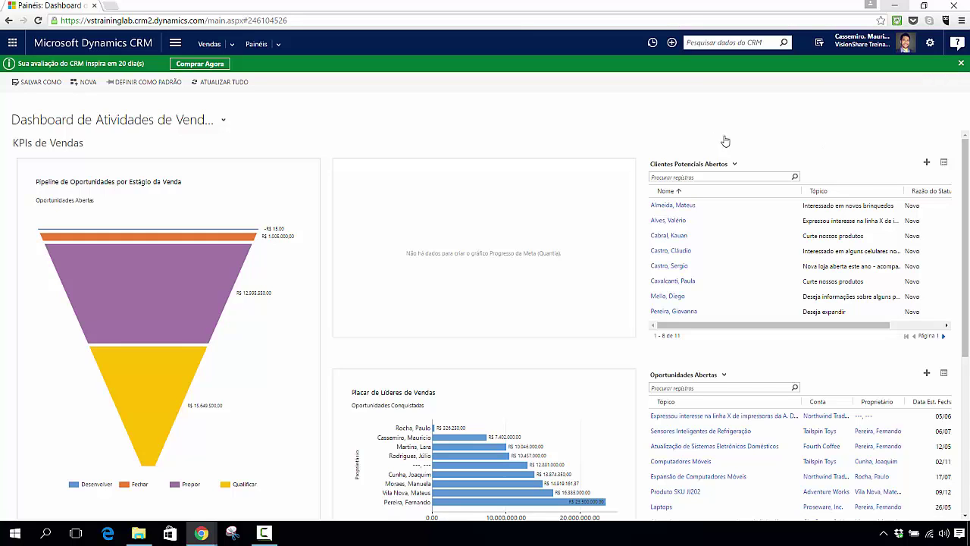
scroll(808, 177, down, 2)
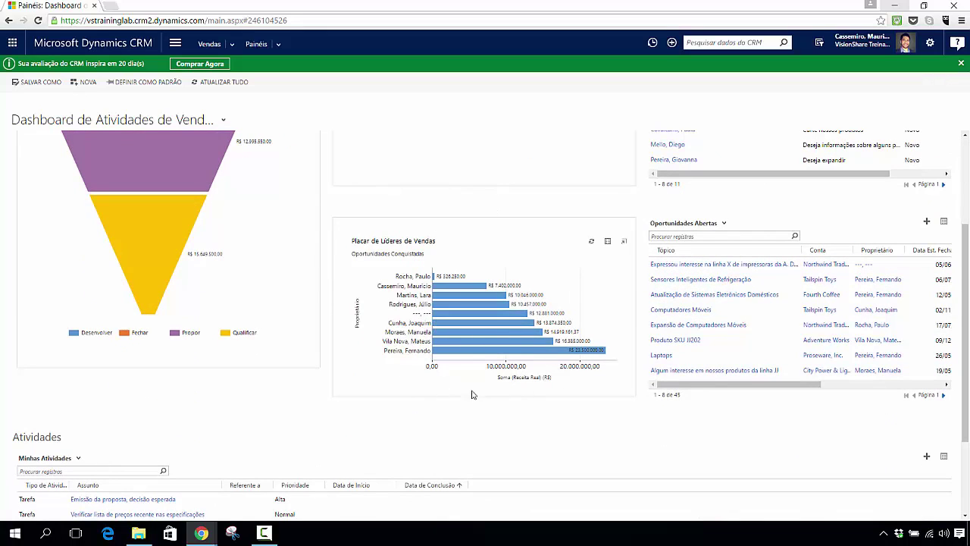
scroll(704, 333, up, 2)
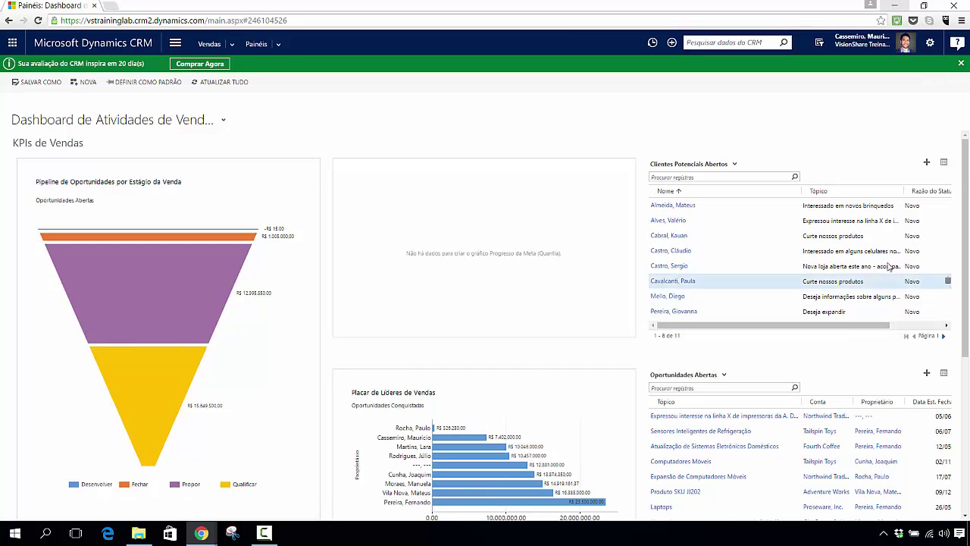
drag(965, 174, 957, 336)
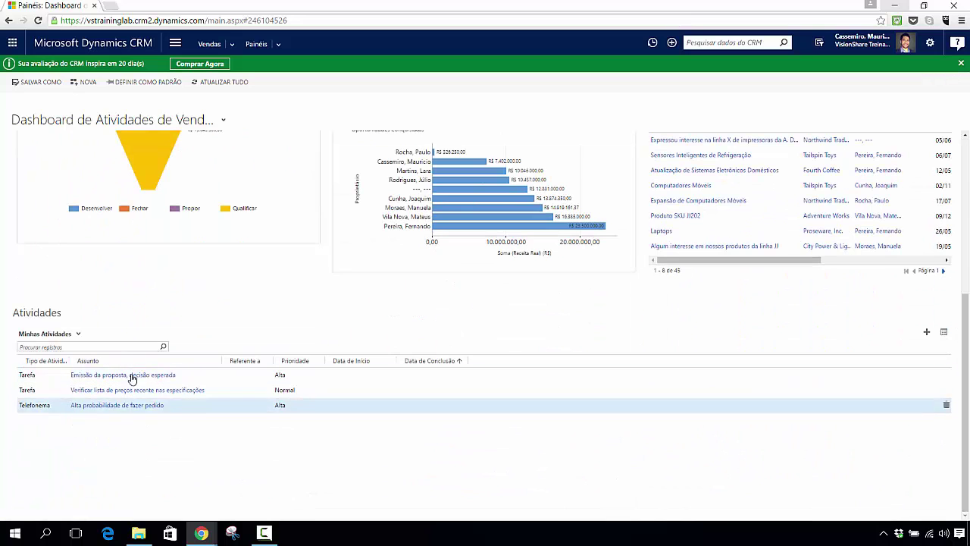
scroll(500, 415, up, 3)
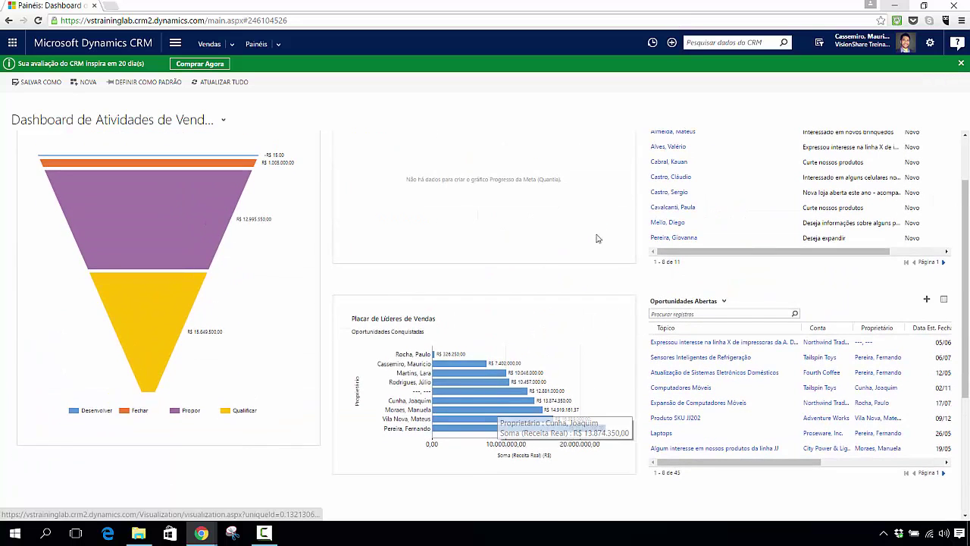
scroll(558, 244, up, 1)
click(932, 44)
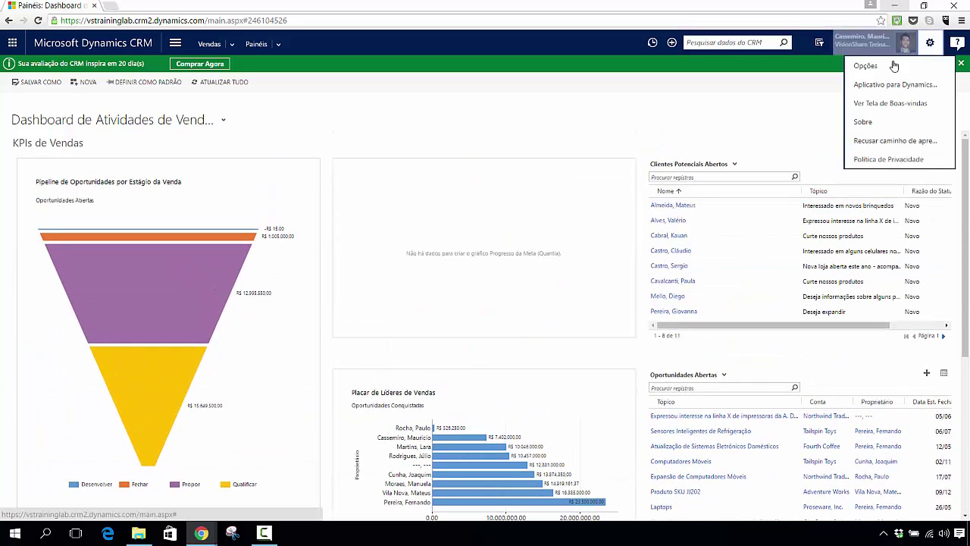
click(872, 70)
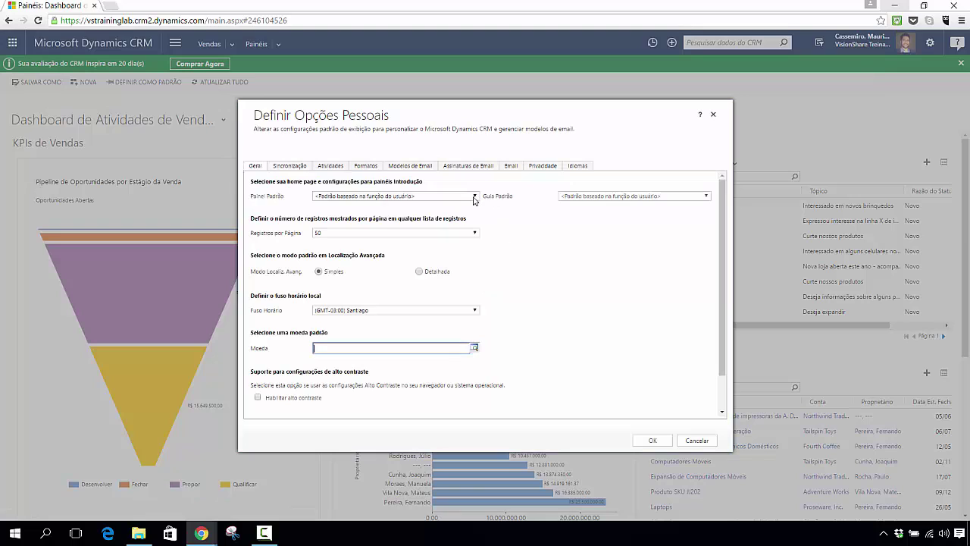
click(475, 197)
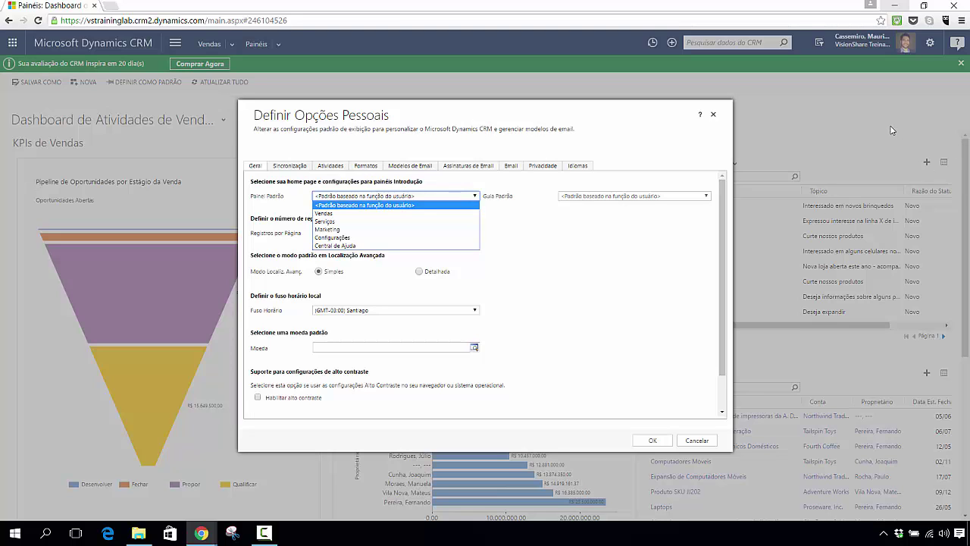
click(714, 118)
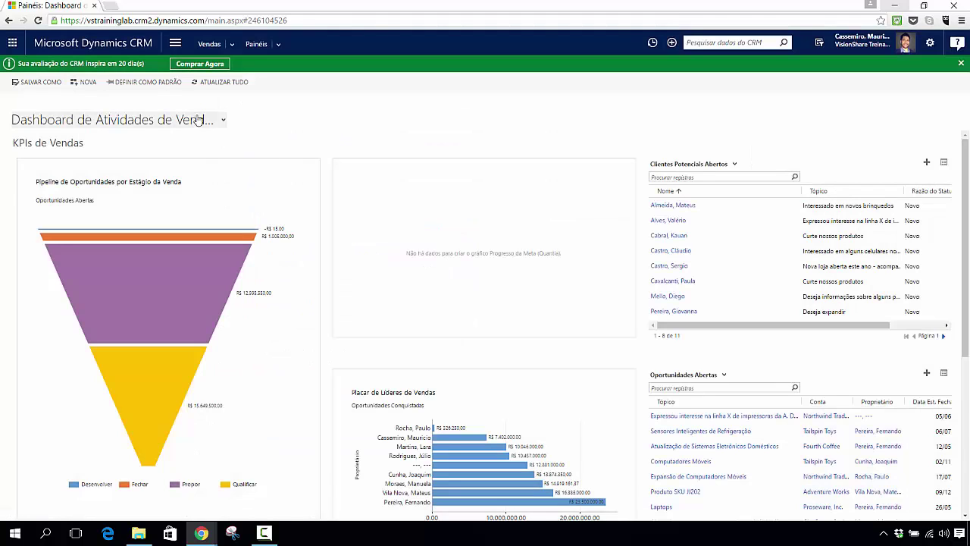
Step: Switch to the Dashboard de Marketing and scroll through its campaign charts and lists
click(223, 121)
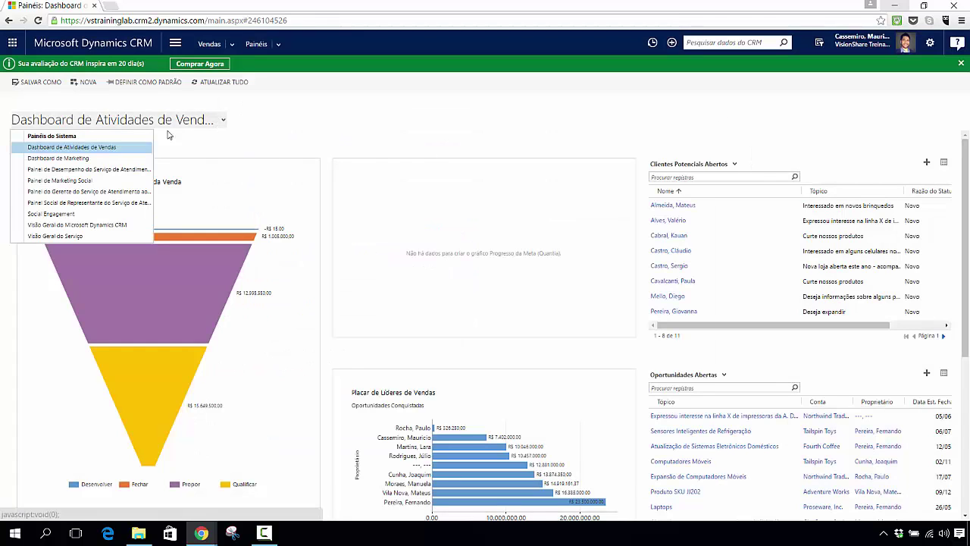
click(90, 159)
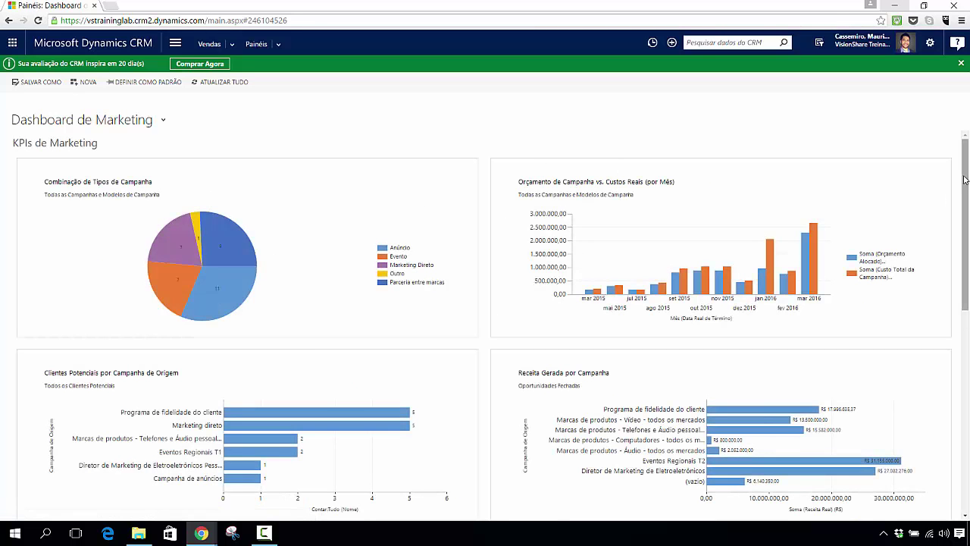
drag(966, 173, 966, 331)
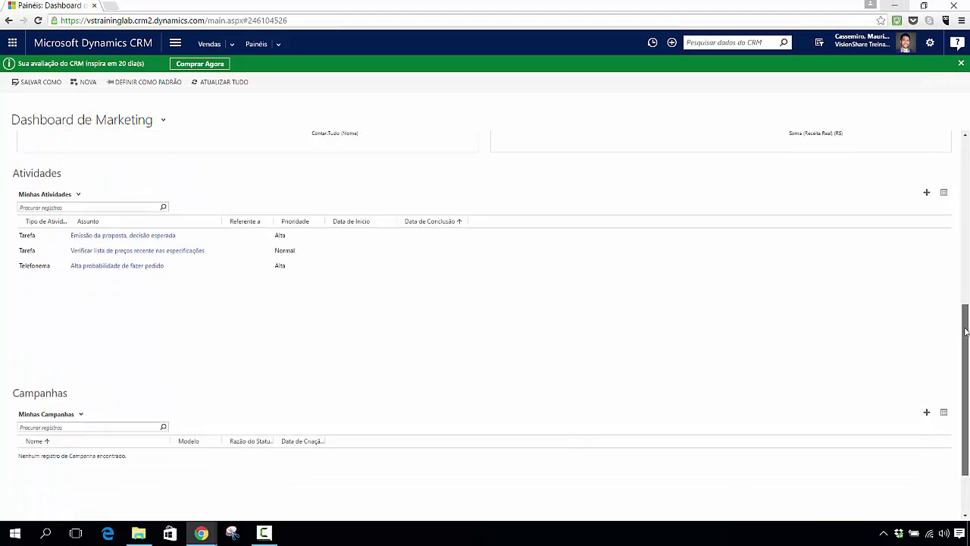
scroll(27, 154, up, 6)
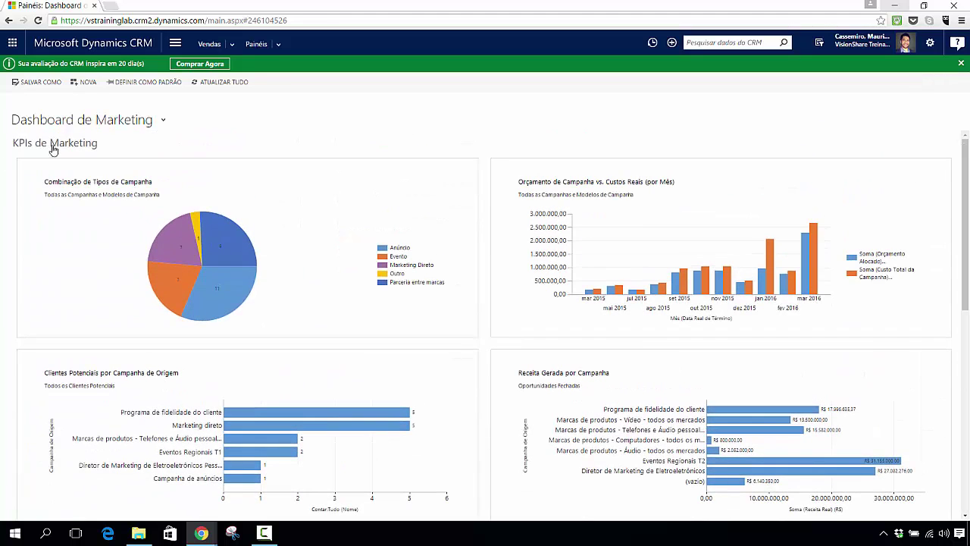
Step: Switch to the Painel de Marketing Social and scroll its campaign pie chart and novidades feed
click(147, 123)
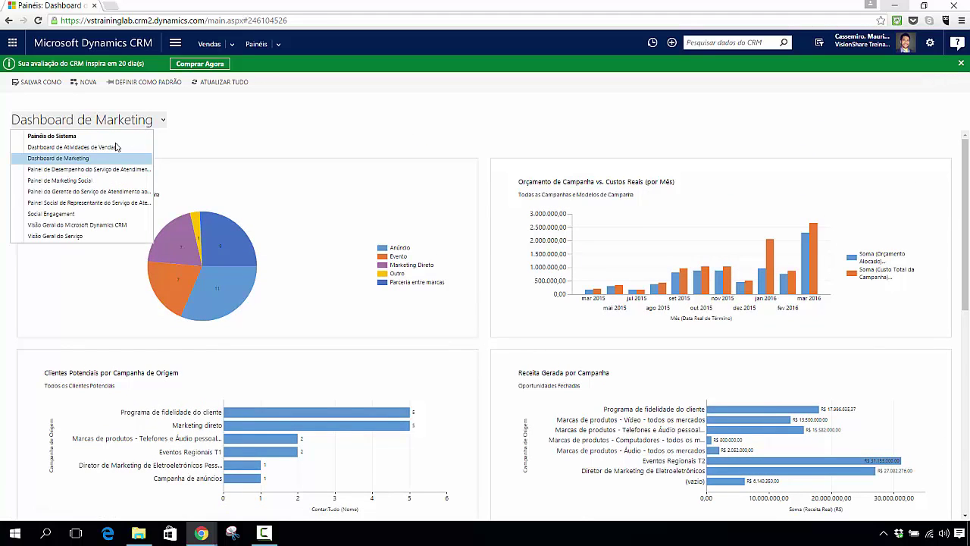
click(64, 181)
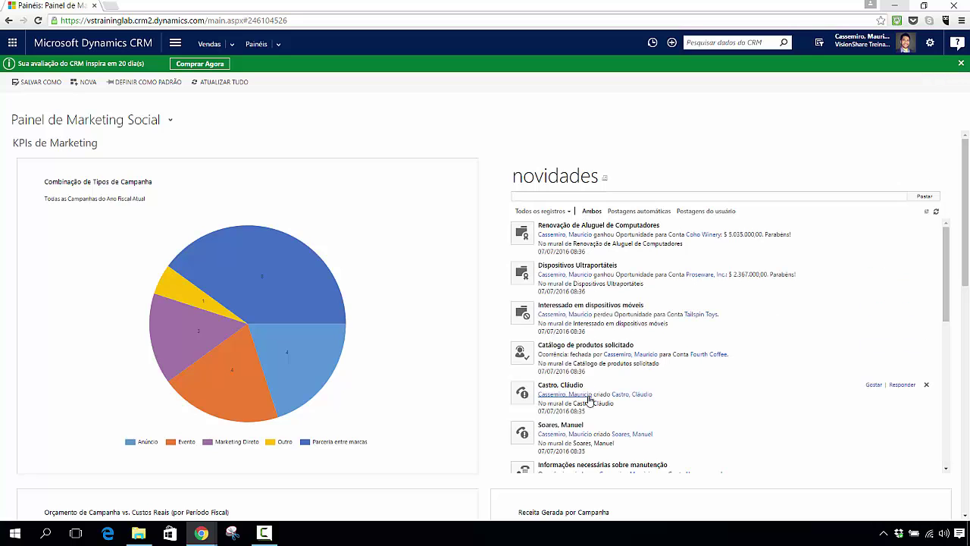
drag(948, 243, 946, 394)
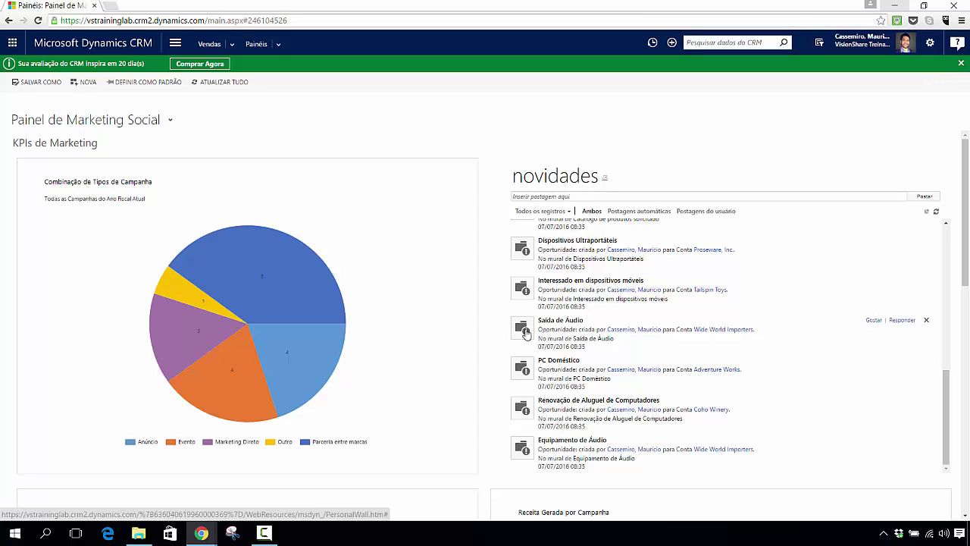
scroll(622, 390, up, 3)
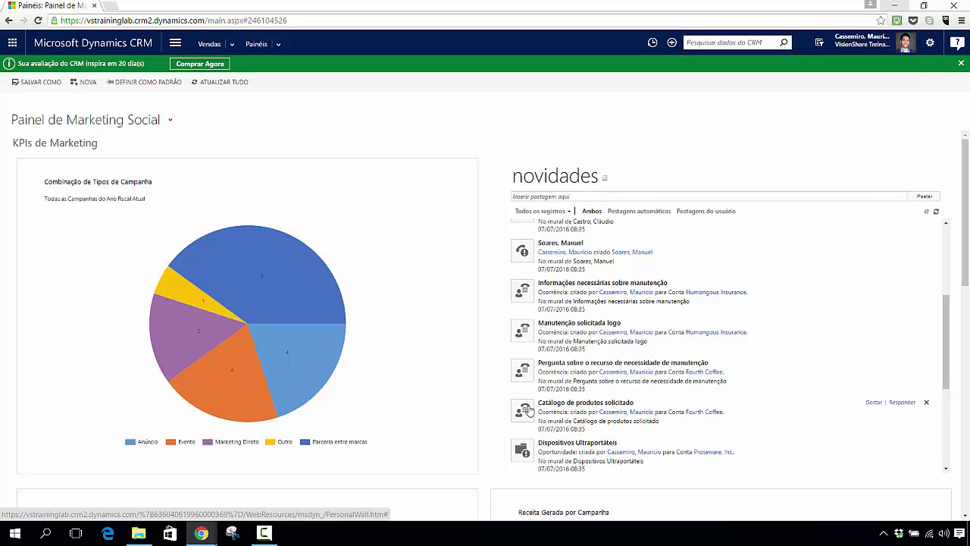
scroll(610, 360, up, 3)
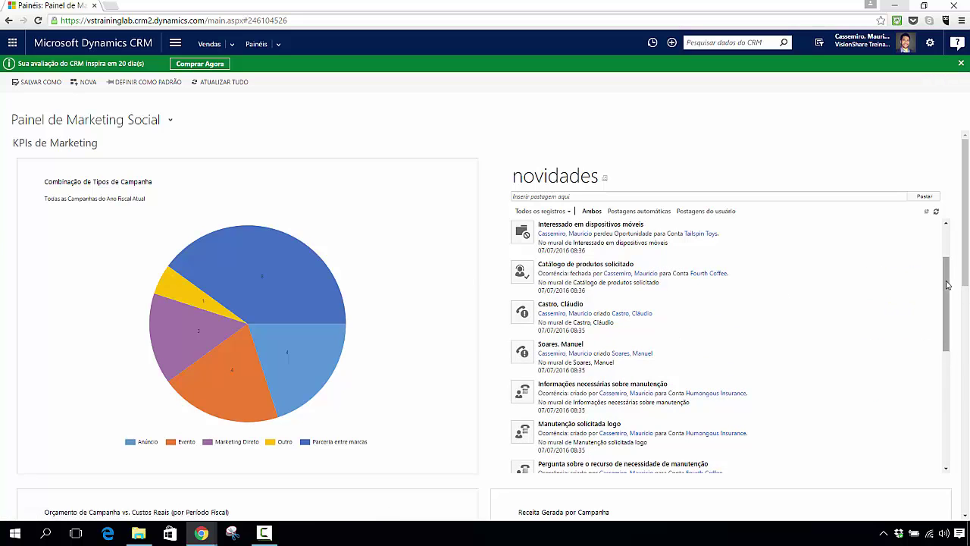
drag(947, 287, 944, 244)
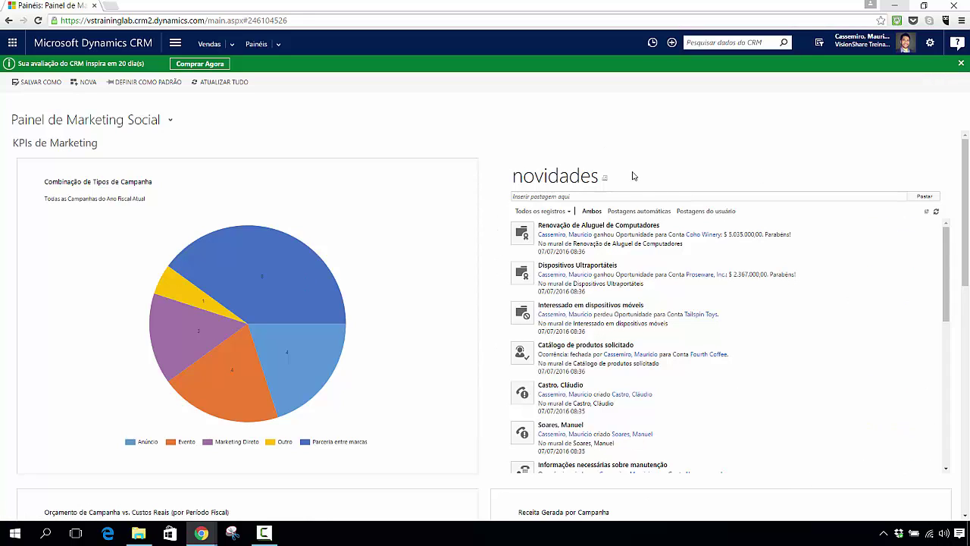
click(175, 43)
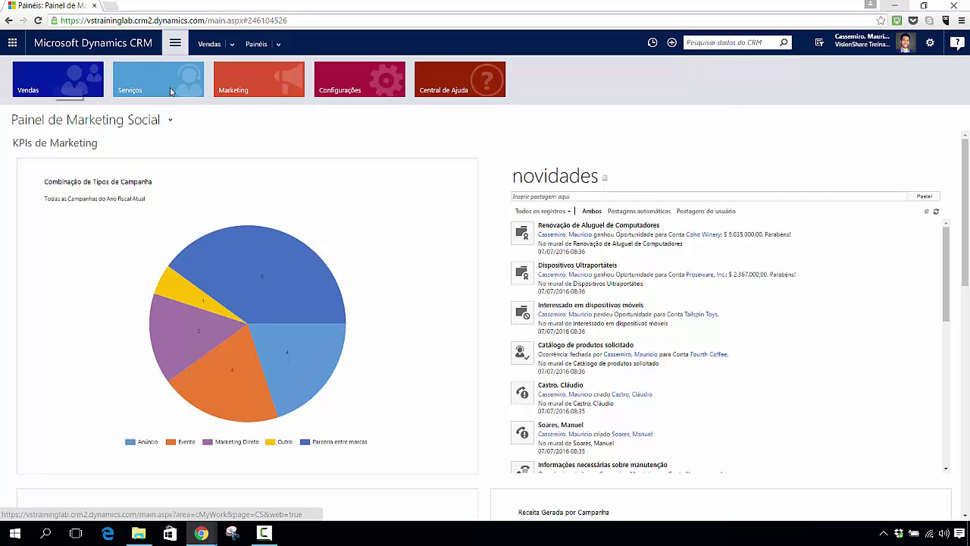
Step: Dismiss the navigation areas and return to the Dashboard de Atividades de Vendas
click(808, 141)
drag(966, 144, 961, 341)
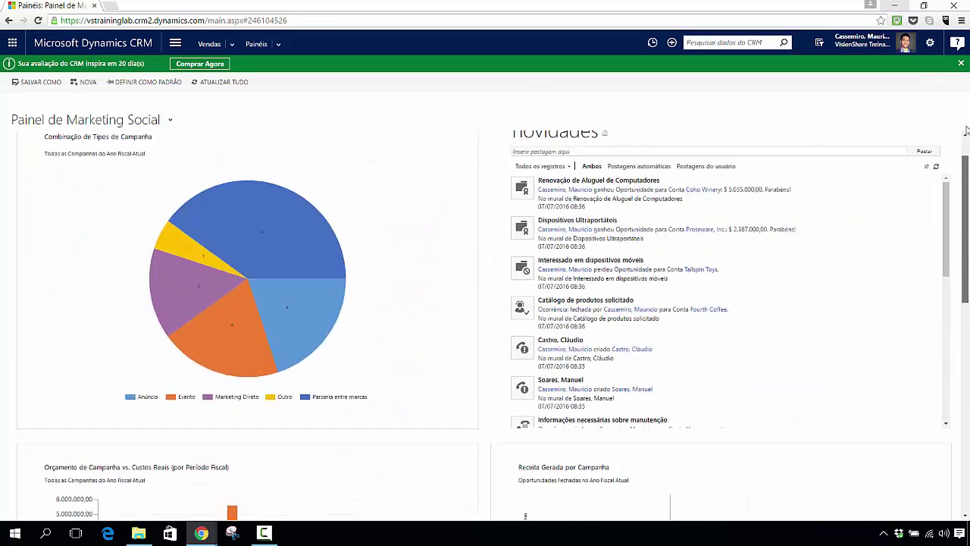
click(146, 121)
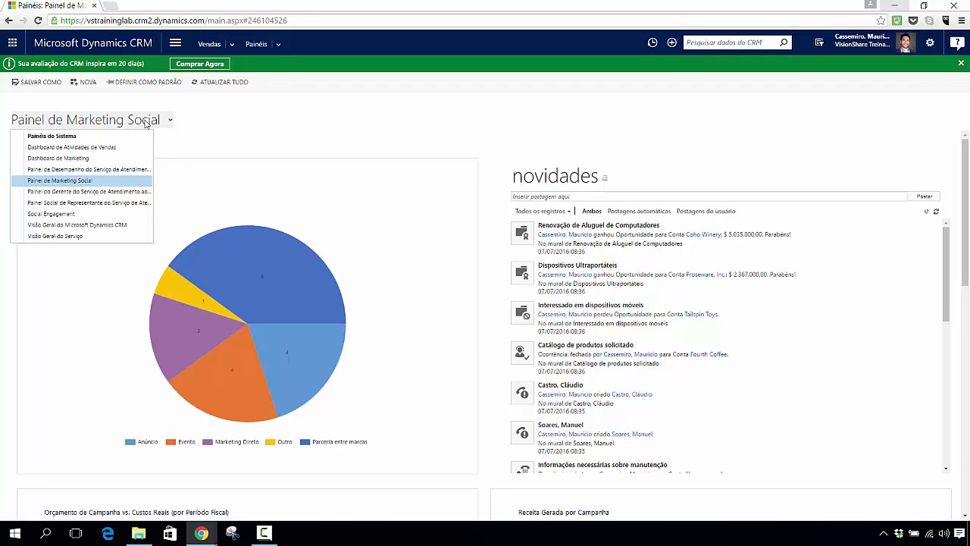
click(118, 148)
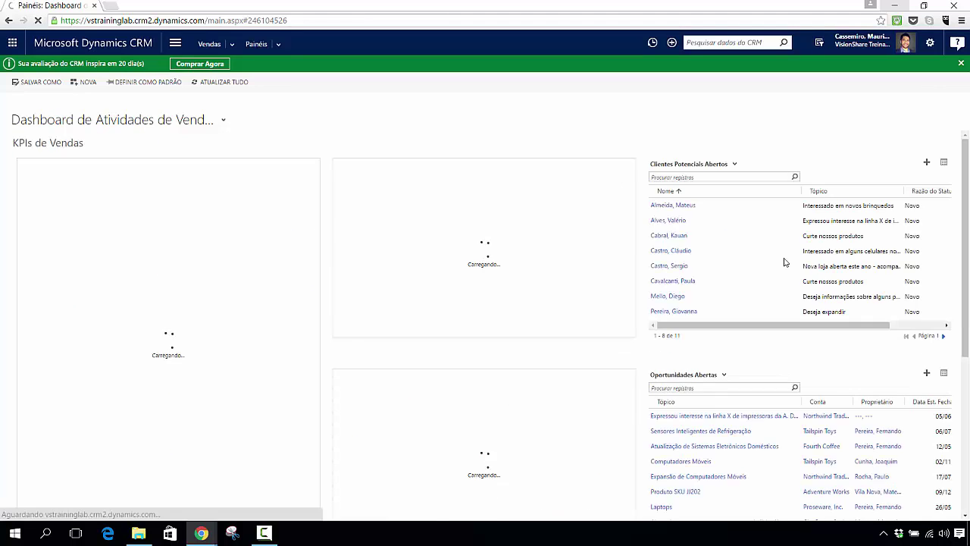
scroll(967, 196, down, 4)
scroll(955, 175, up, 4)
click(129, 119)
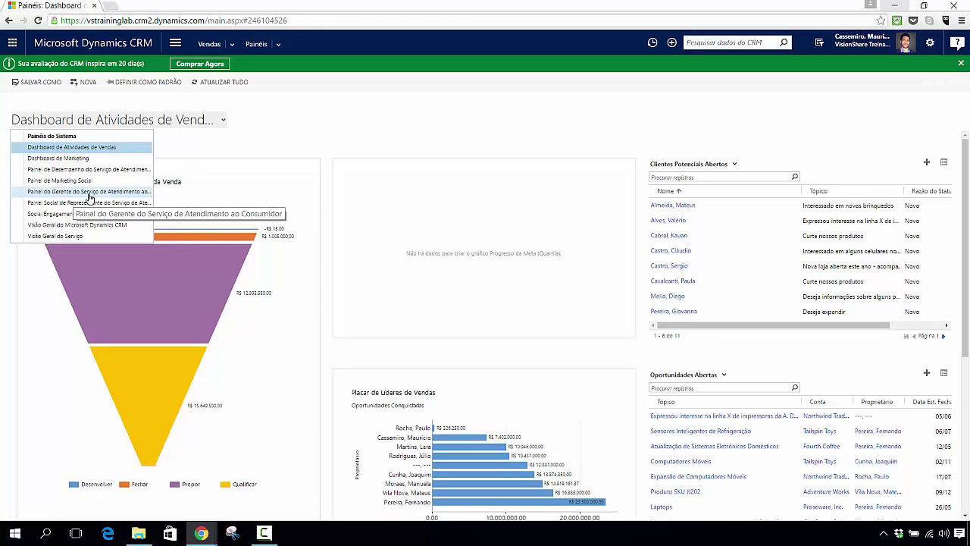
Step: Choose Painel do Gerente do Serviço de Atendimento ao Consumidor from the dashboard list
click(90, 195)
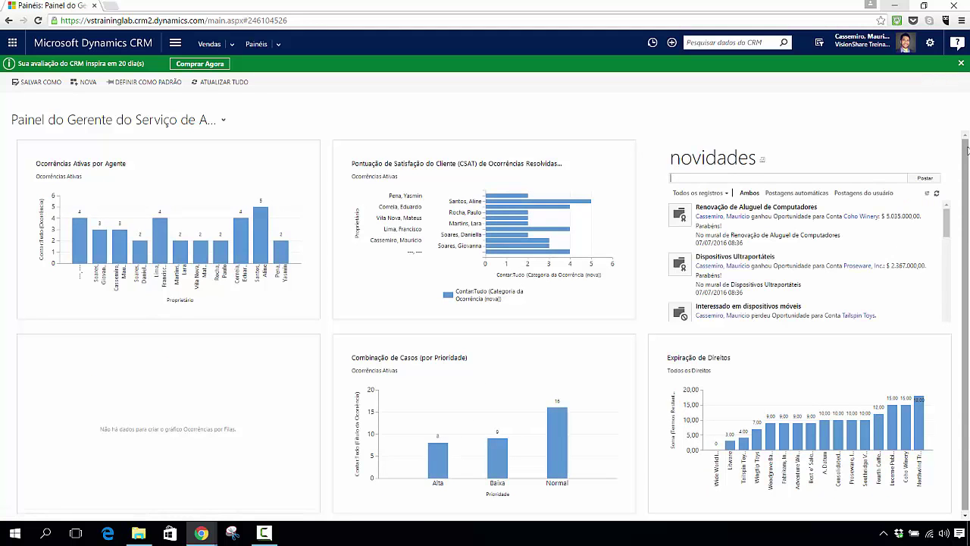
mouse_move(243, 148)
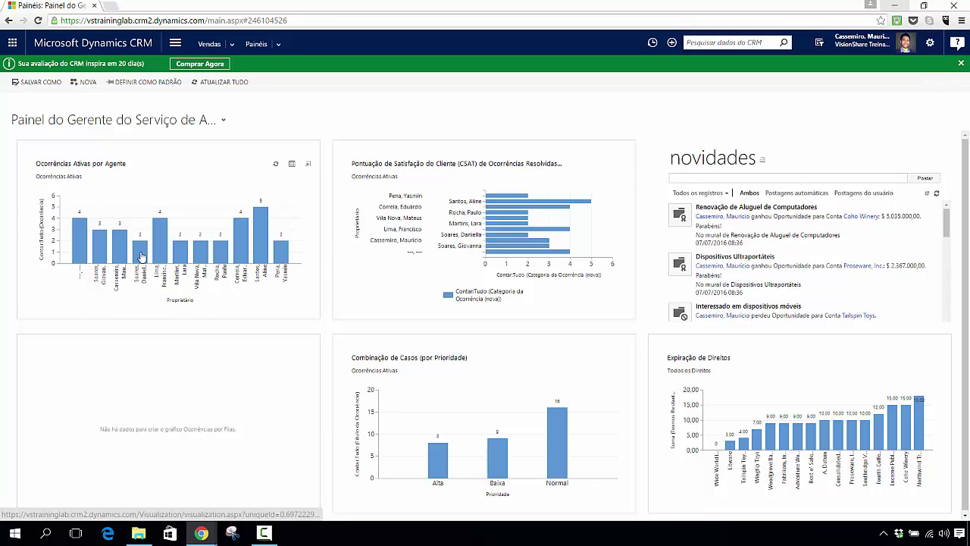
mouse_move(139, 256)
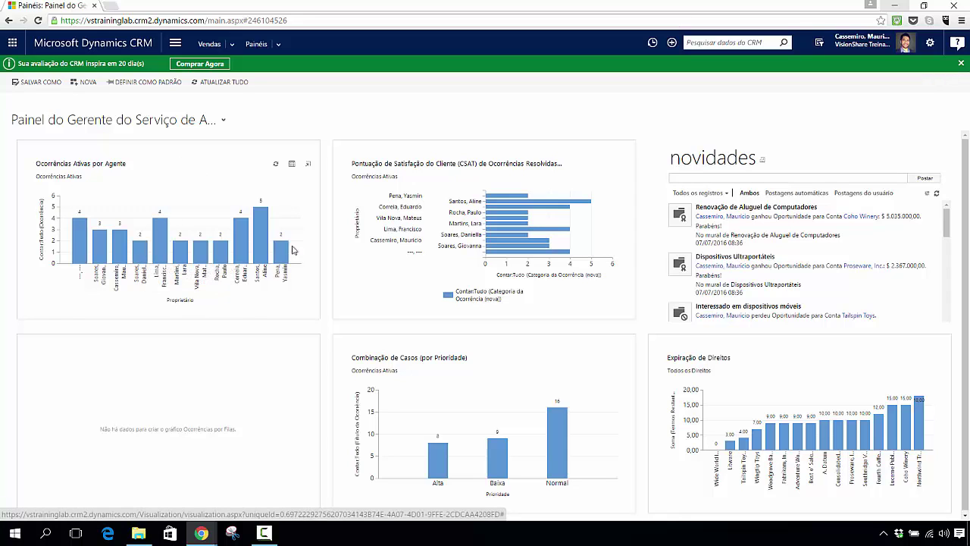
mouse_move(260, 225)
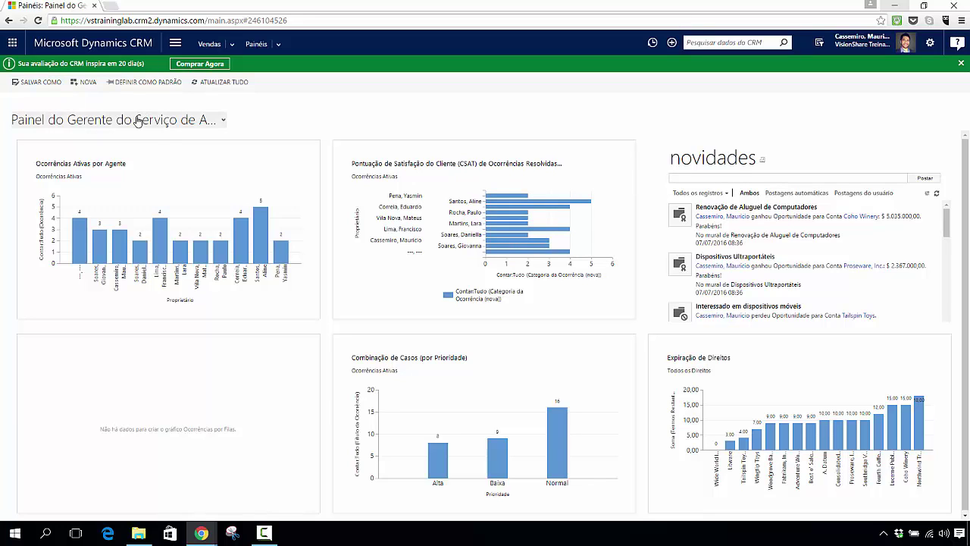
click(174, 44)
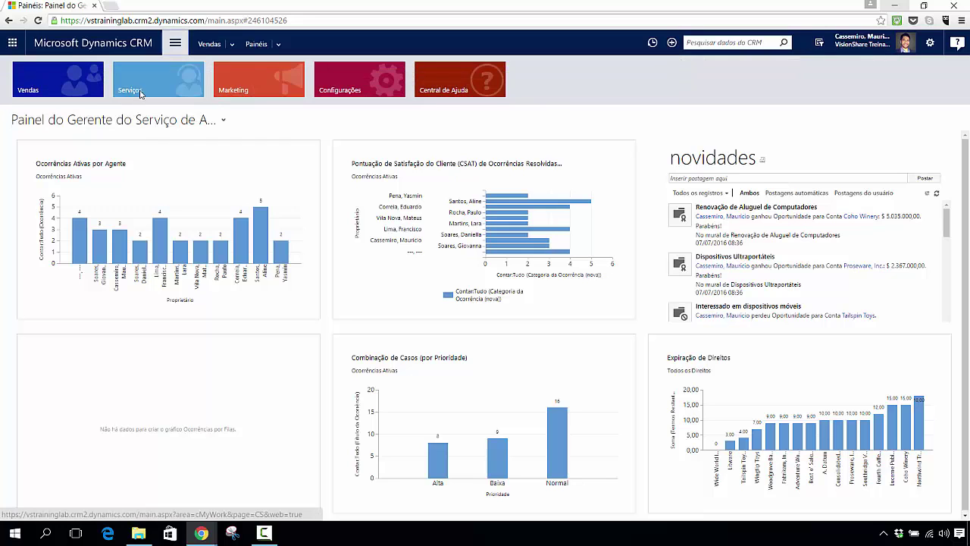
click(569, 135)
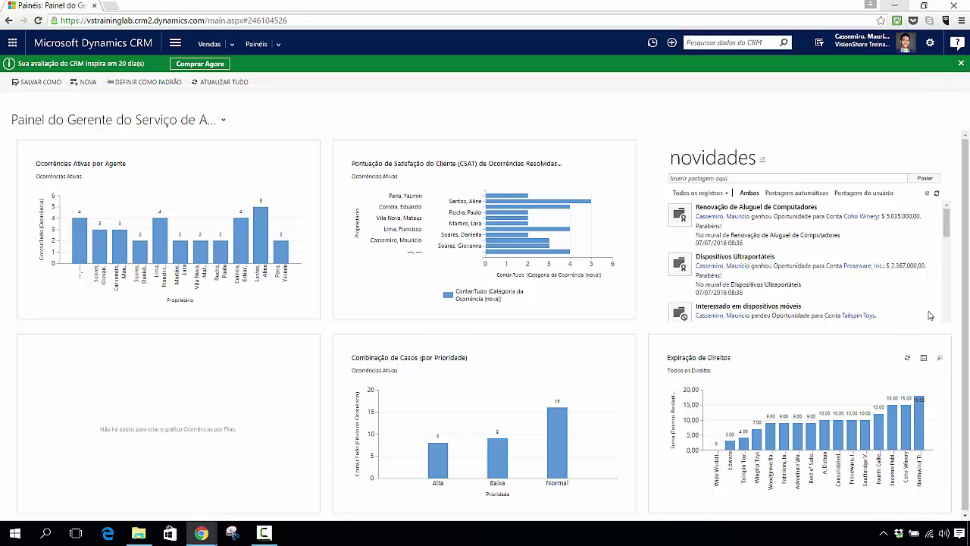
mouse_move(948, 220)
mouse_down()
mouse_move(942, 291)
mouse_move(946, 223)
mouse_up()
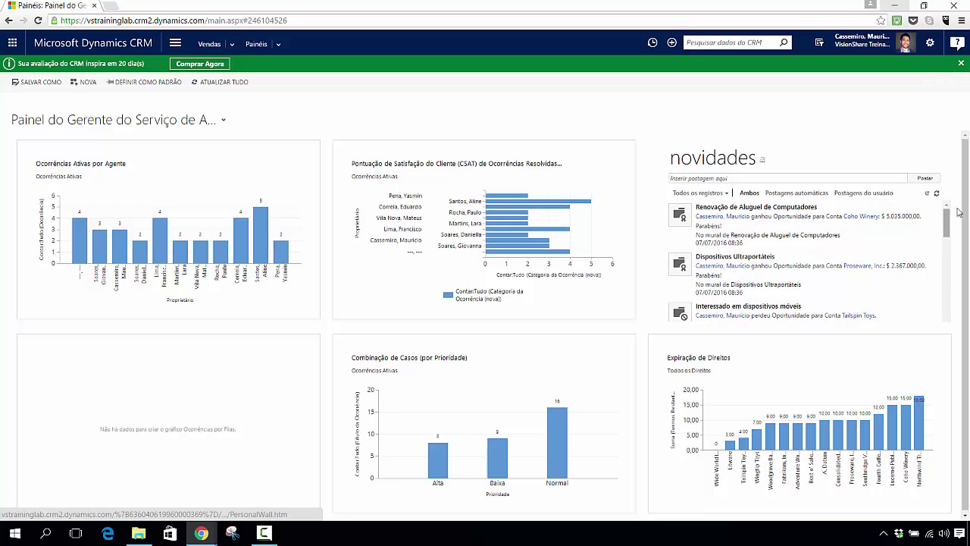
drag(965, 196, 966, 218)
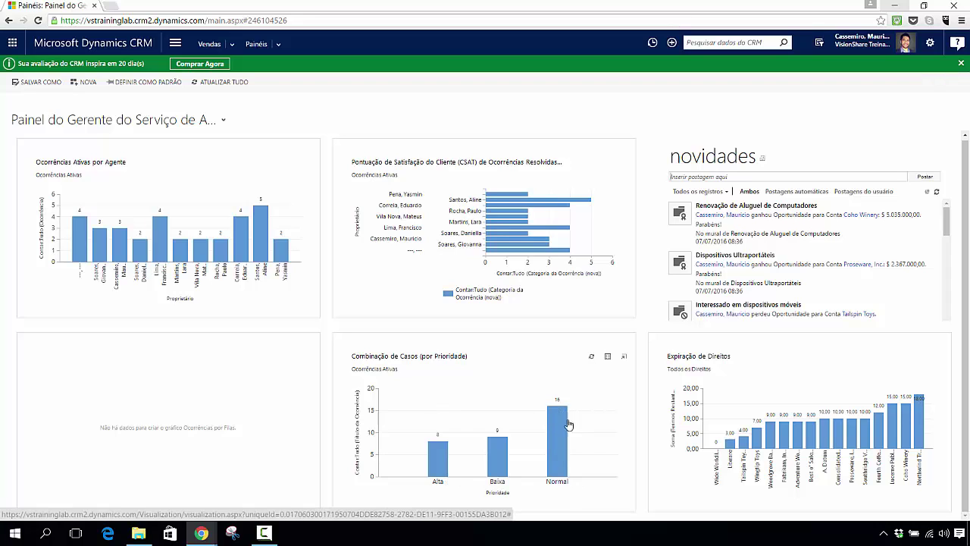
mouse_move(551, 427)
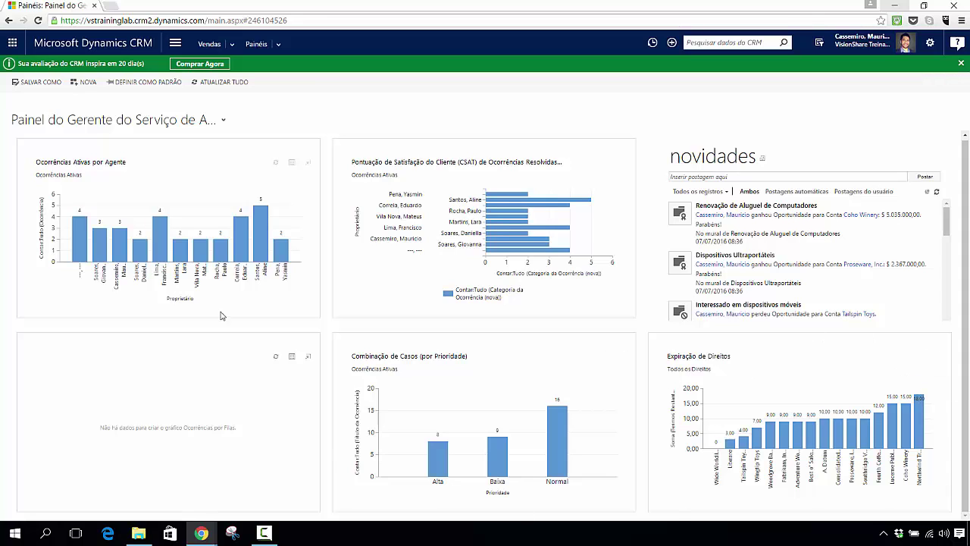
Step: Switch to the Painel Social de Representante do Serviço de Atendimento ao Consumidor dashboard
click(143, 121)
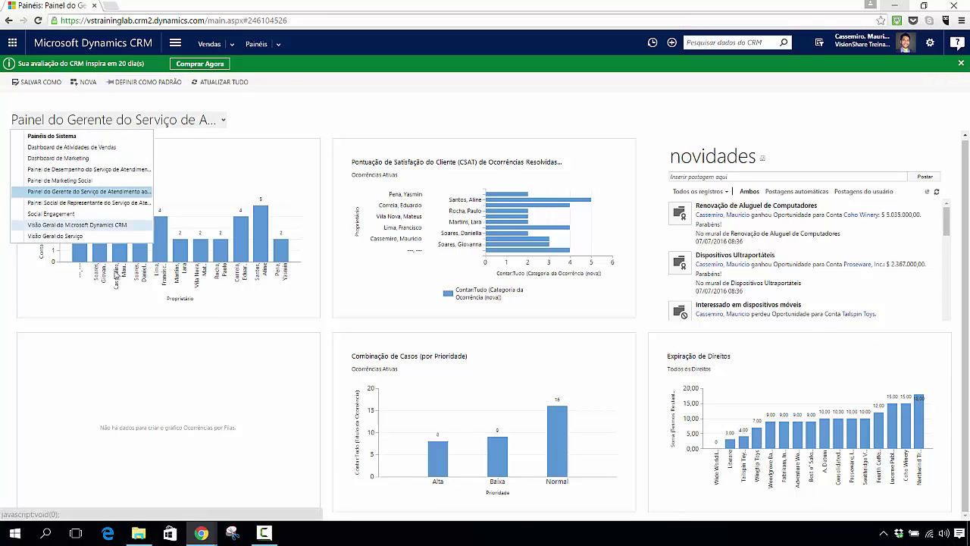
click(99, 203)
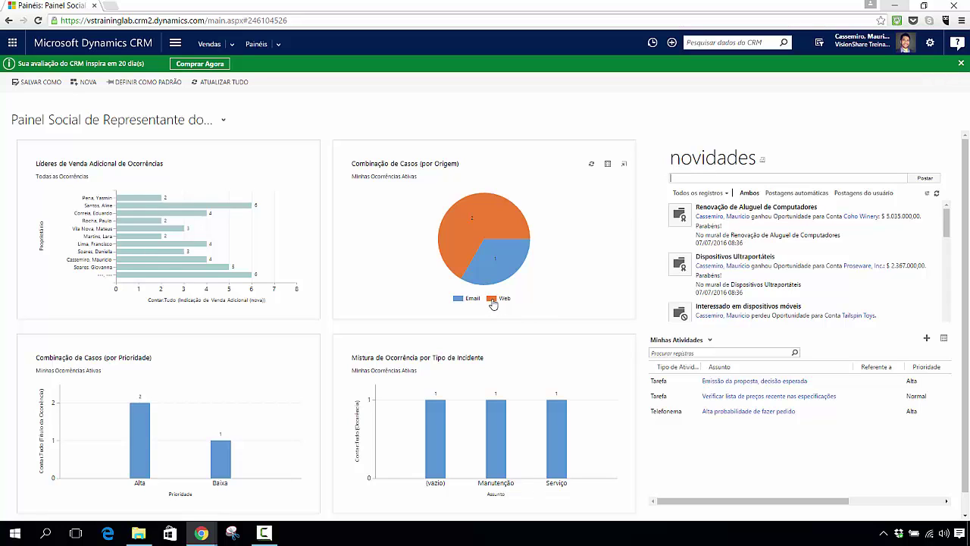
Step: Review the cases-by-priority chart (2 Alta, 1 Baixa), then show the Painéis do Sistema list
mouse_move(458, 304)
mouse_move(494, 304)
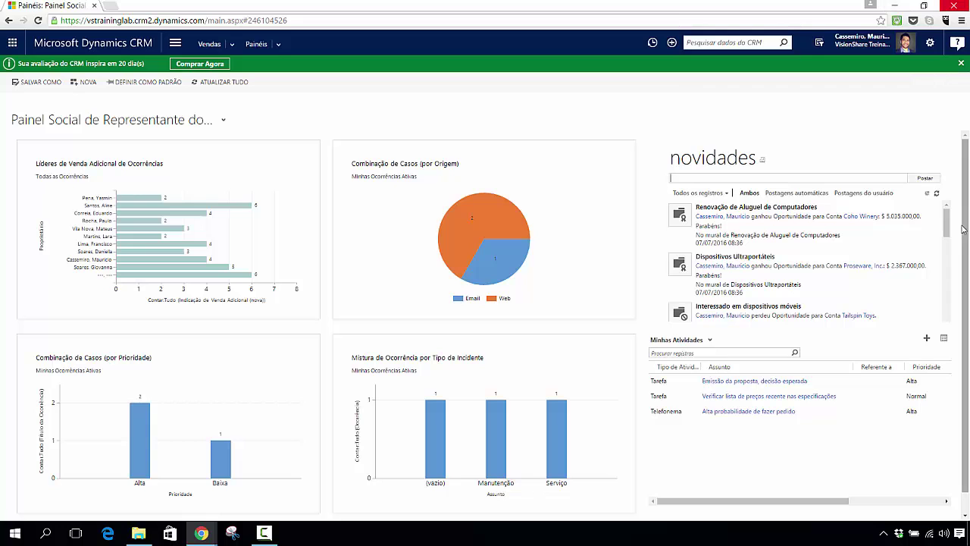
scroll(965, 235, down, 1)
scroll(965, 243, down, 1)
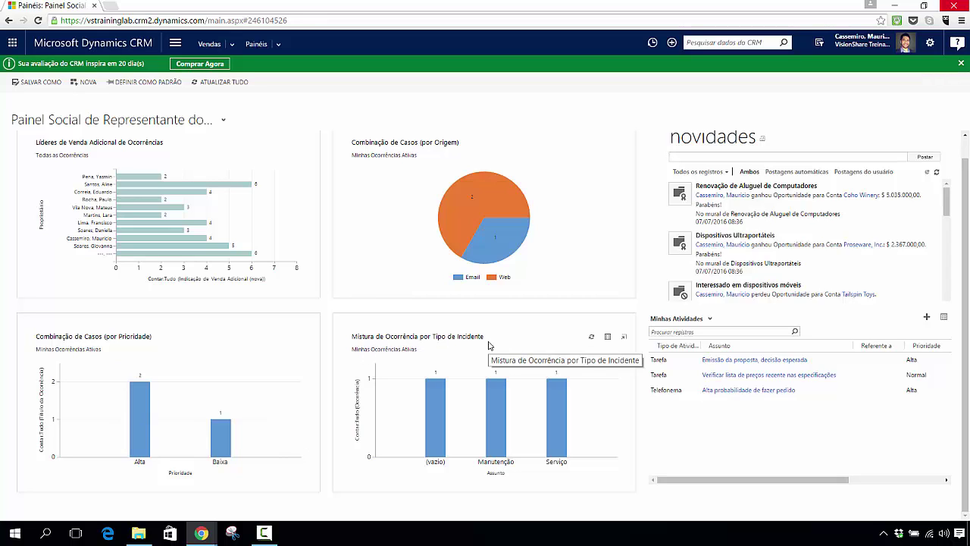
mouse_move(495, 413)
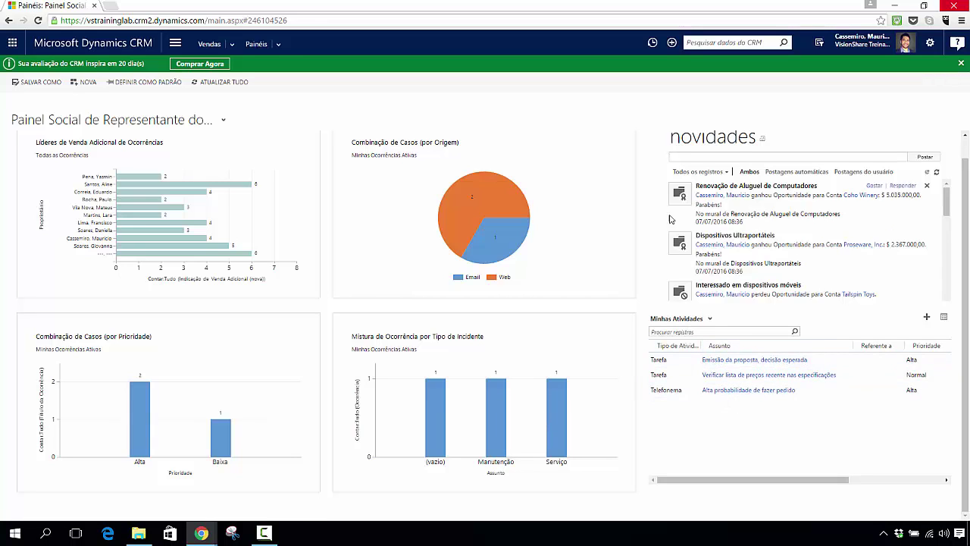
mouse_move(945, 201)
mouse_down()
mouse_move(946, 227)
mouse_move(946, 201)
mouse_up()
click(114, 121)
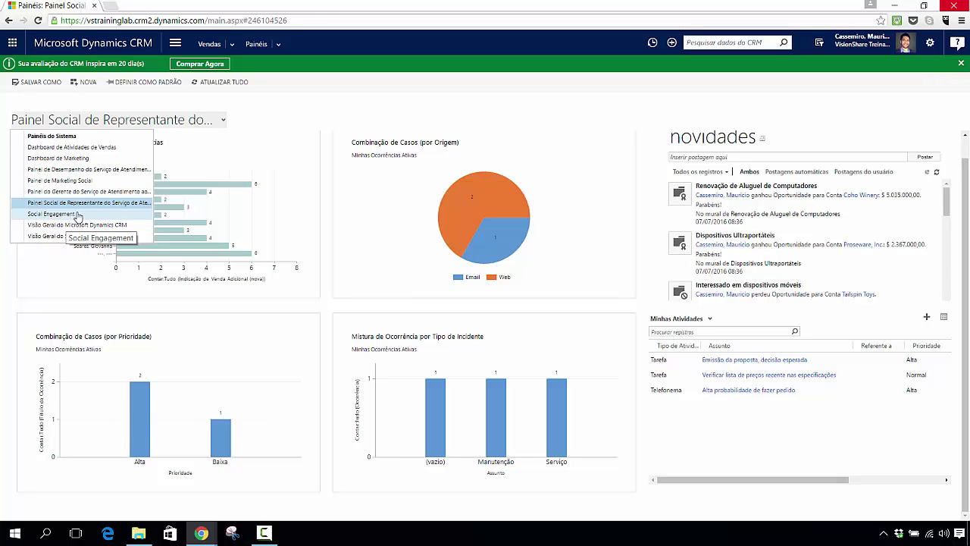
Step: Open the Social Engagement dashboard showing 14,707 posts and Twitter at 62.5%
click(59, 218)
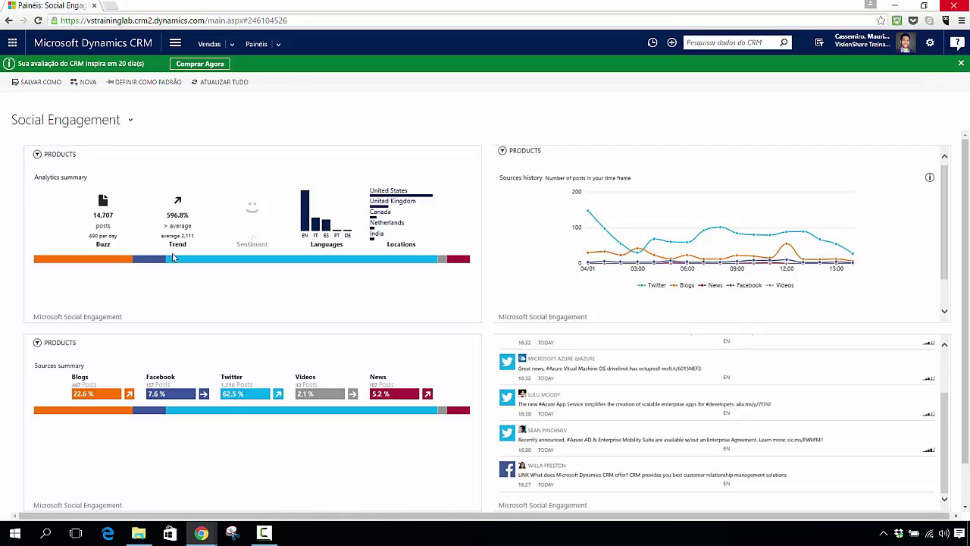
mouse_move(965, 183)
mouse_down()
mouse_move(959, 239)
mouse_move(963, 176)
mouse_up()
Step: Review the Social Engagement sources summary and bring up the dashboard list
mouse_move(966, 235)
mouse_down()
mouse_move(967, 284)
mouse_move(967, 241)
mouse_up()
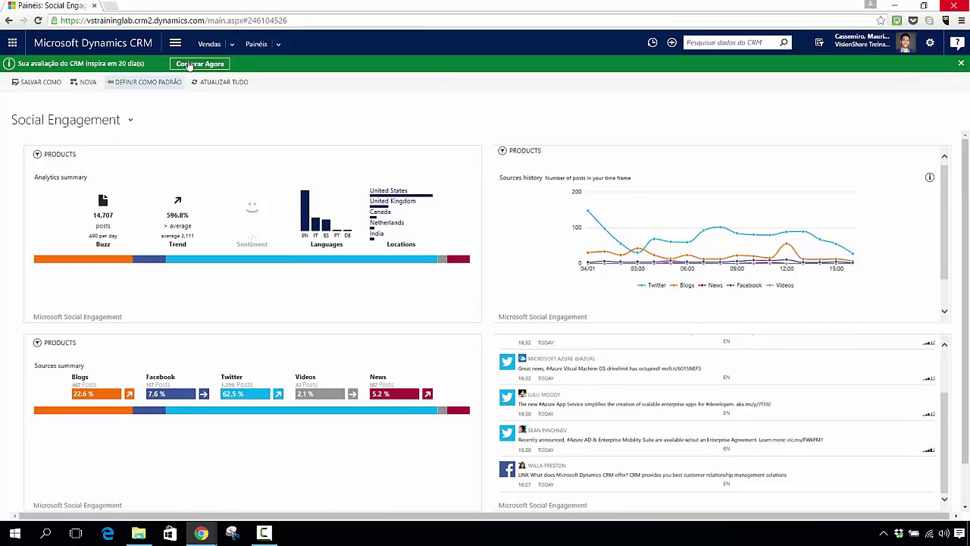
click(105, 125)
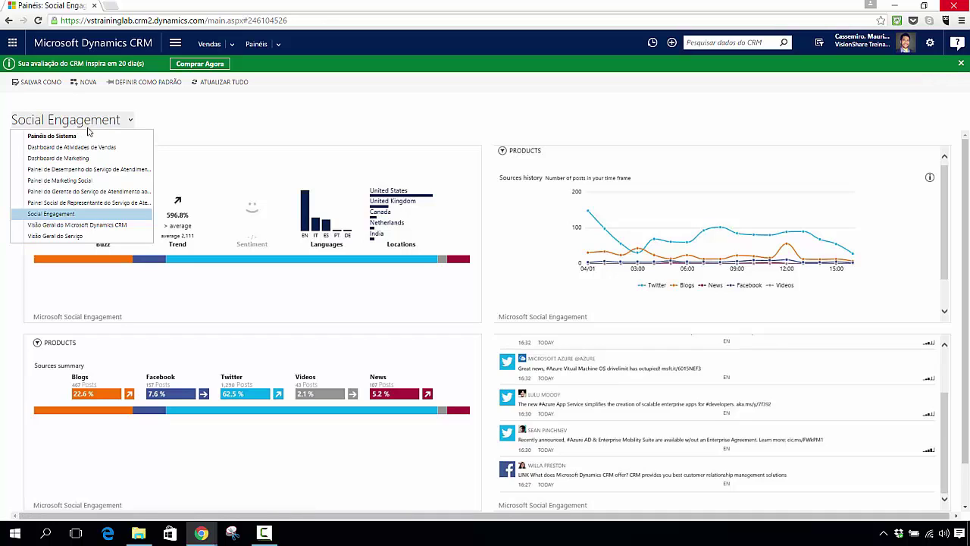
Step: Select Visão Geral do Microsoft Dynamics CRM from the dashboard list
click(85, 226)
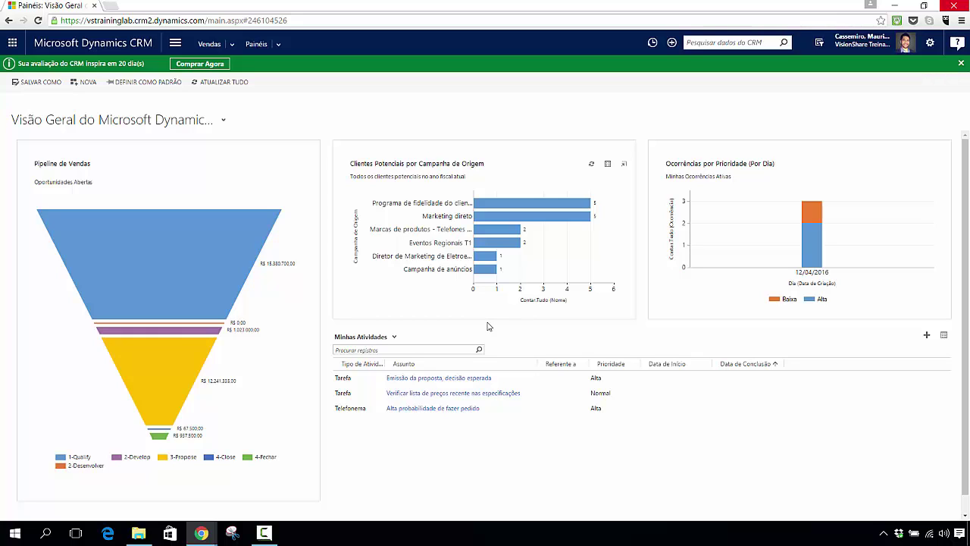
click(175, 42)
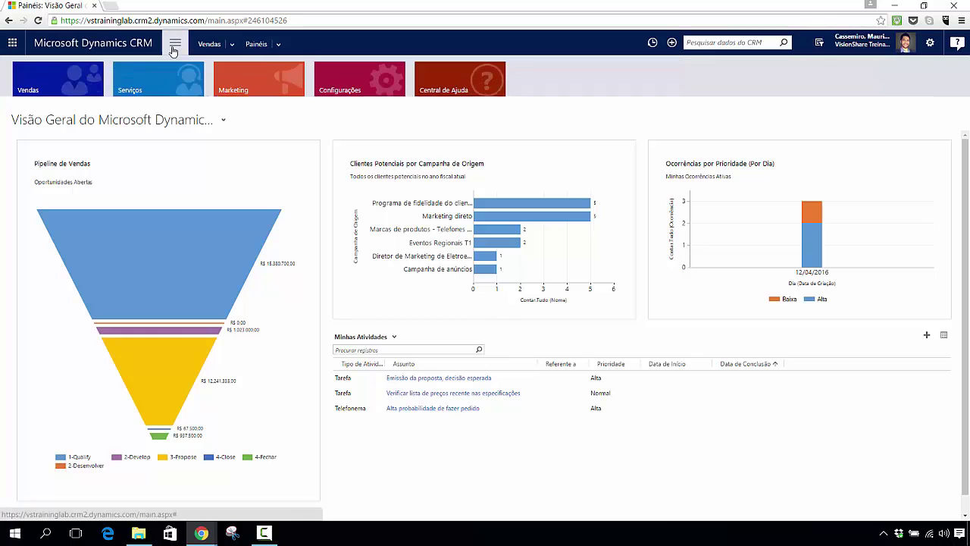
click(234, 84)
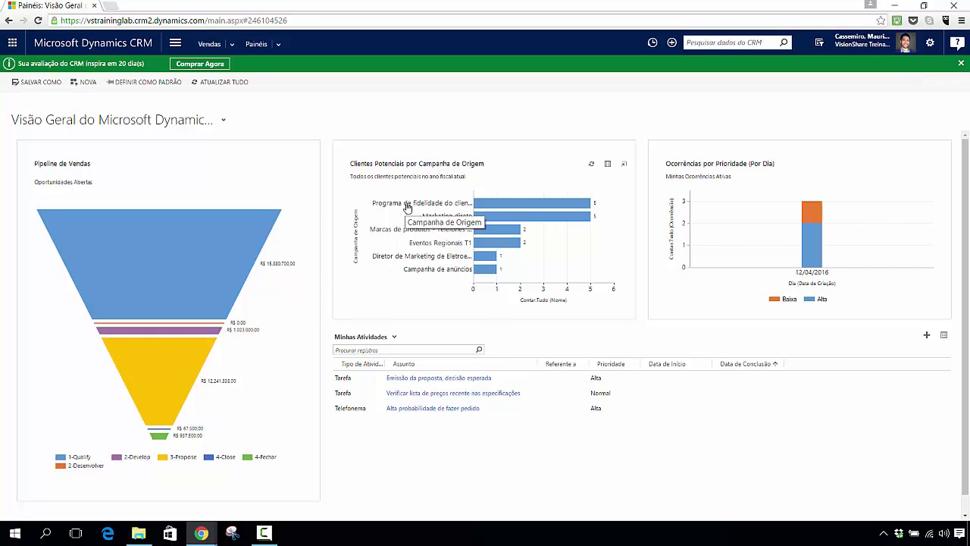
mouse_move(580, 209)
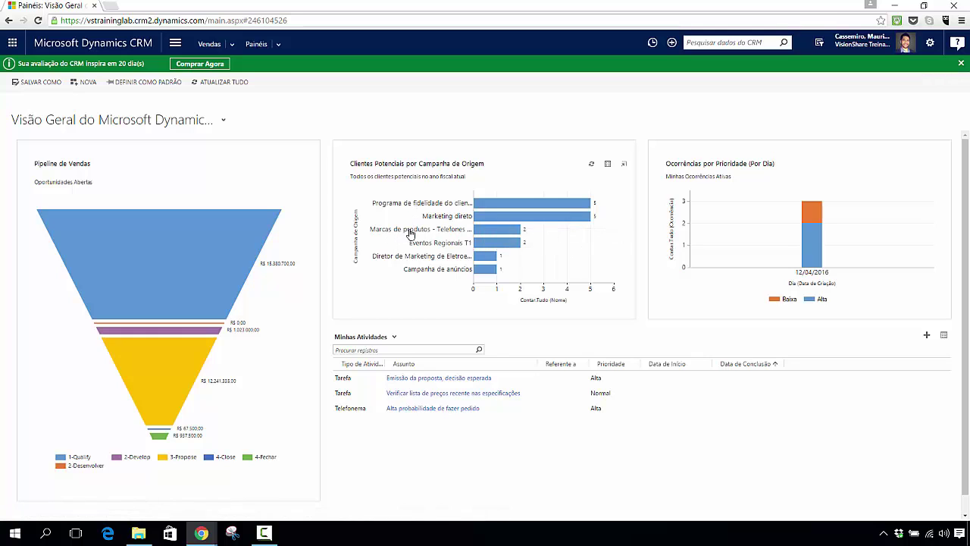
mouse_move(504, 231)
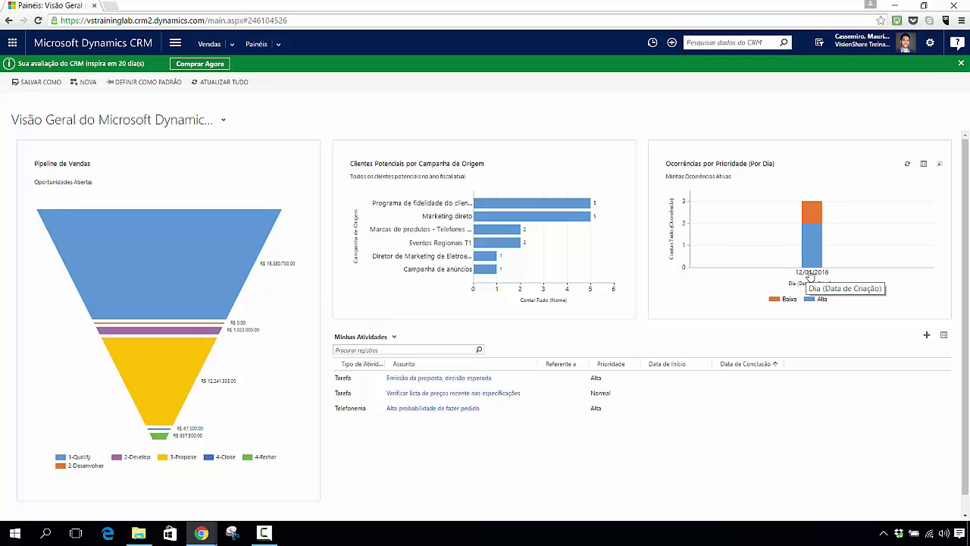
mouse_move(810, 258)
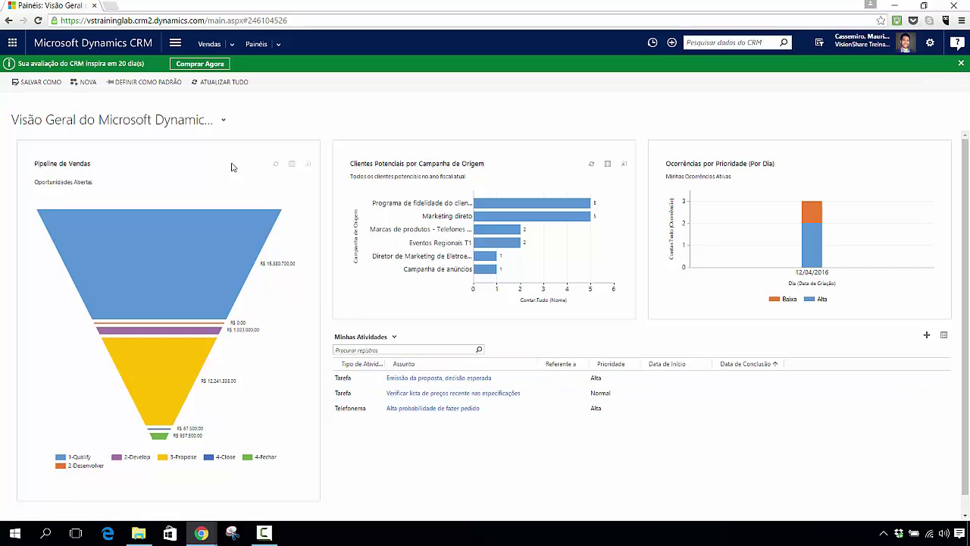
click(114, 123)
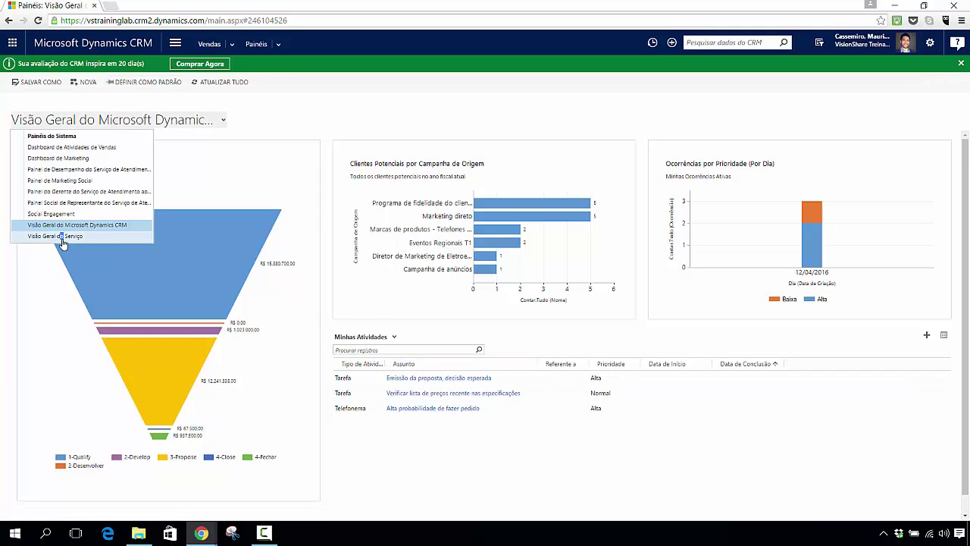
Step: Switch to the Visão Geral do Serviço dashboard and review its cases-per-agent and CSAT charts
click(60, 236)
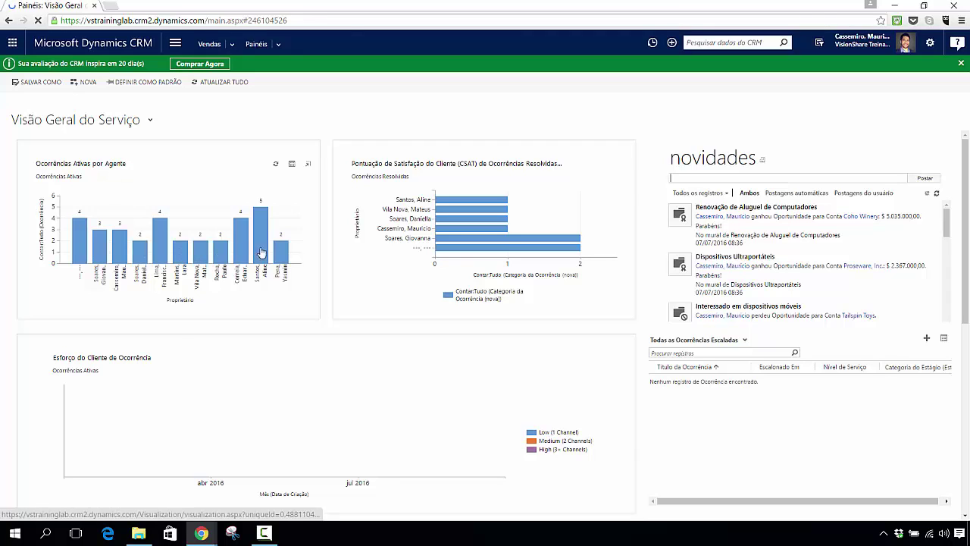
mouse_move(90, 251)
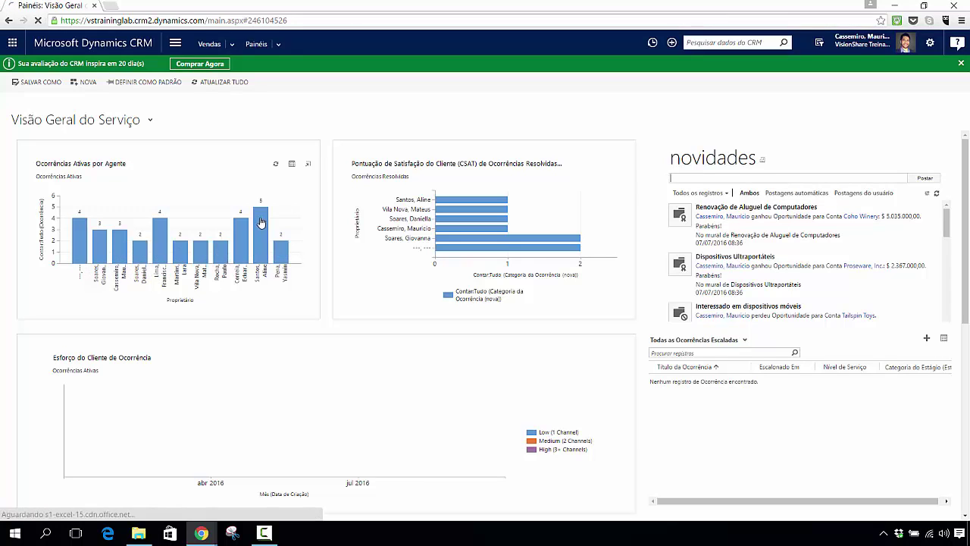
mouse_move(265, 220)
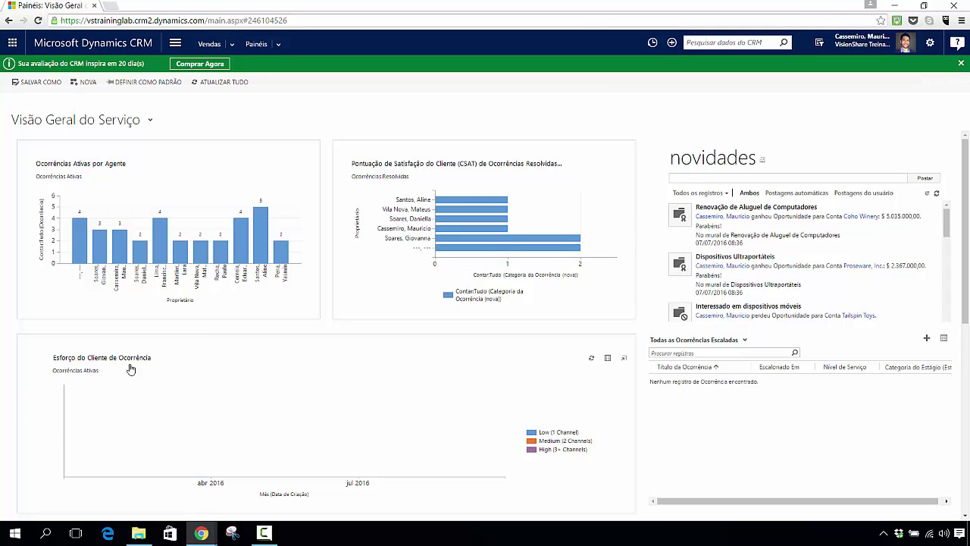
scroll(600, 437, down, 2)
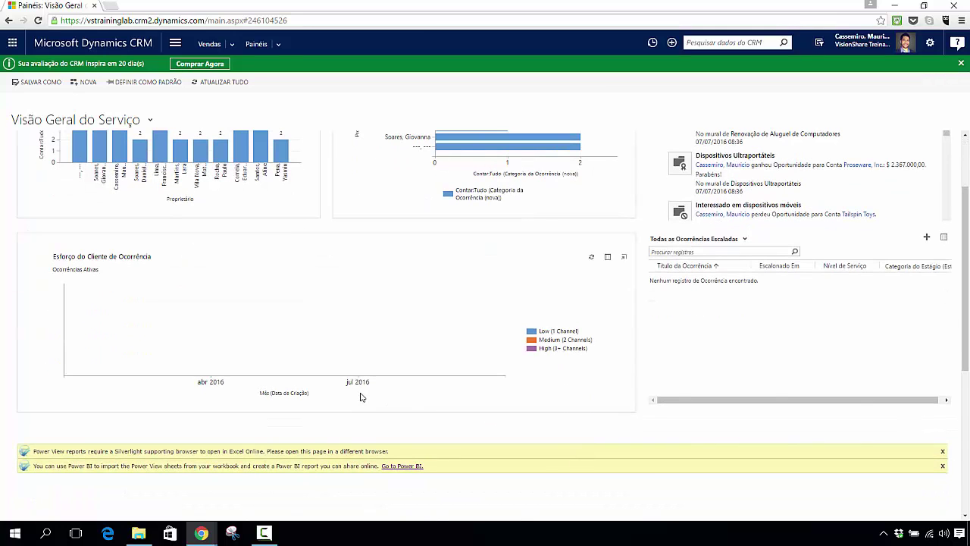
scroll(361, 396, up, 1)
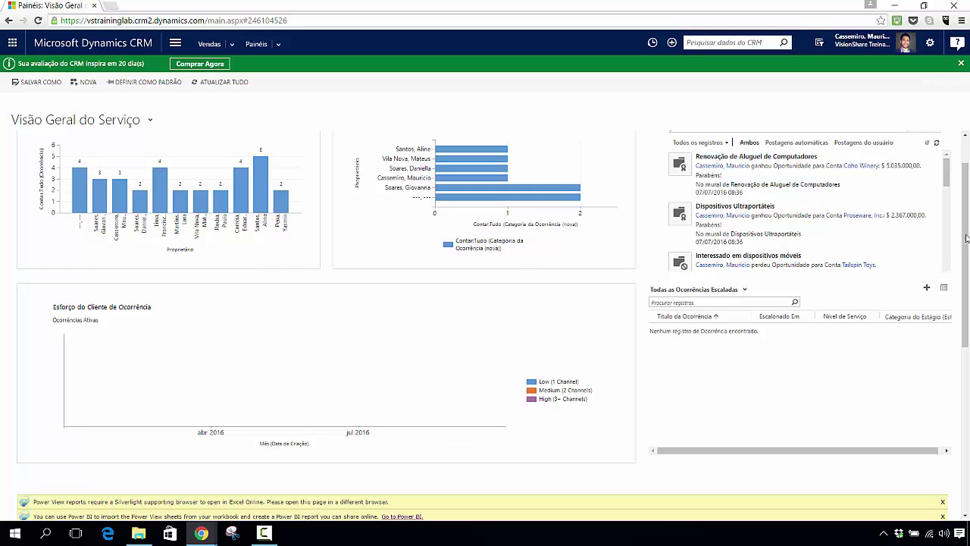
drag(968, 257, 967, 190)
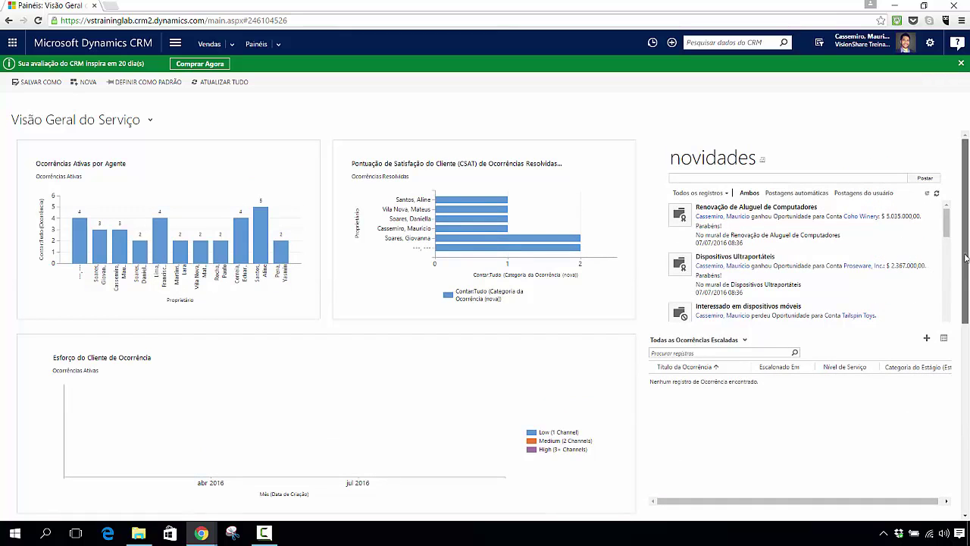
scroll(965, 255, down, 3)
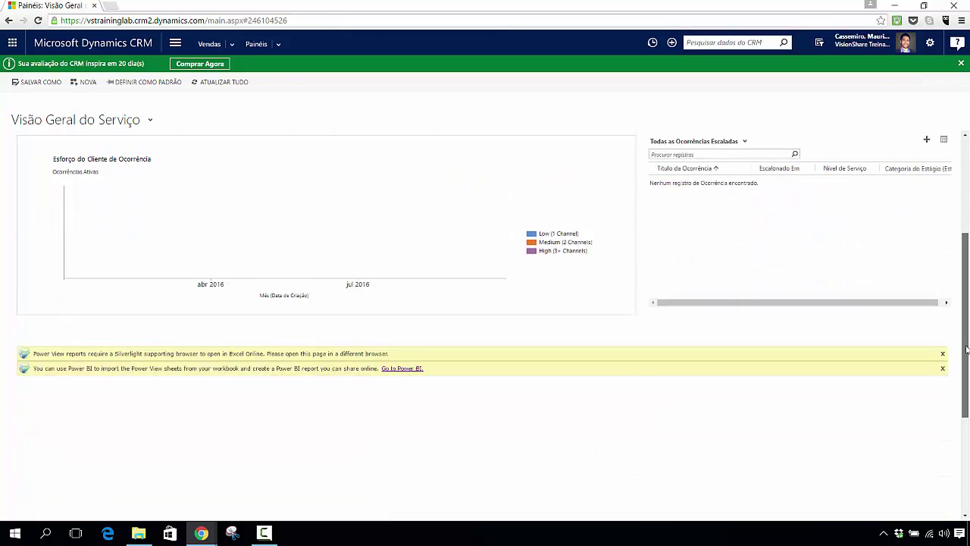
click(741, 145)
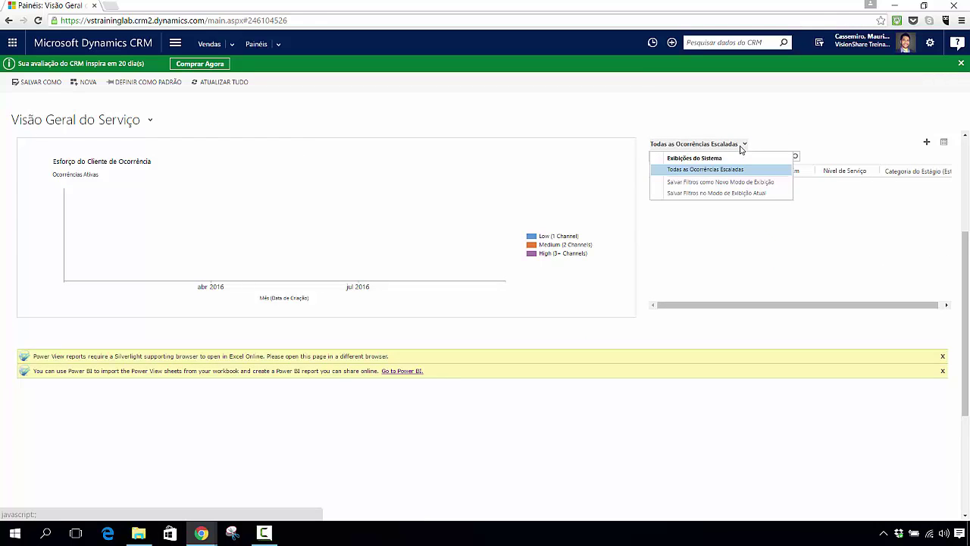
click(898, 320)
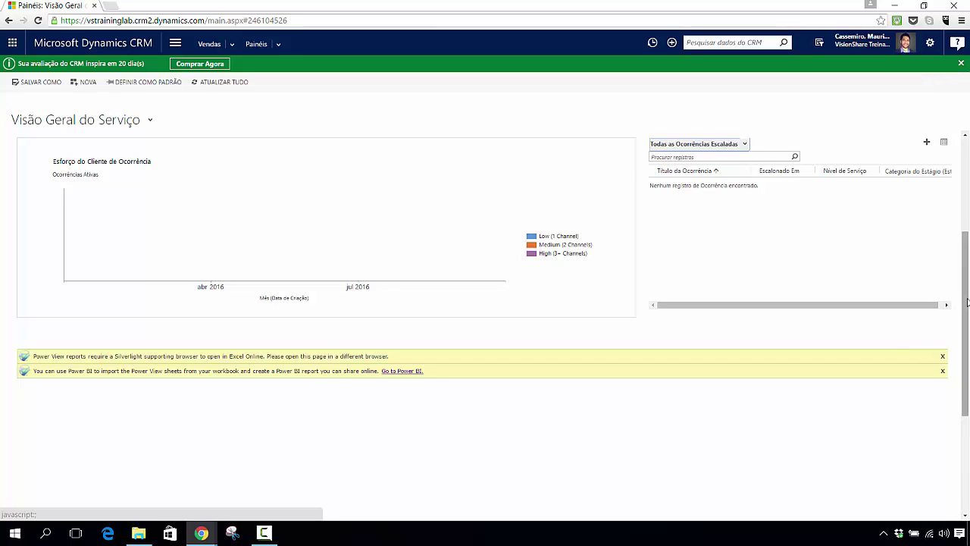
scroll(946, 306, up, 3)
scroll(494, 326, down, 1)
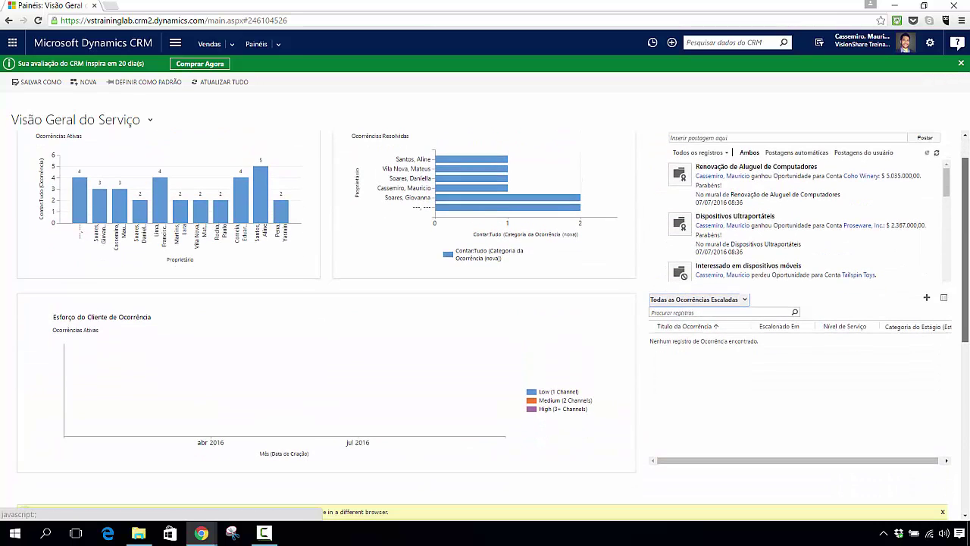
scroll(967, 327, down, 5)
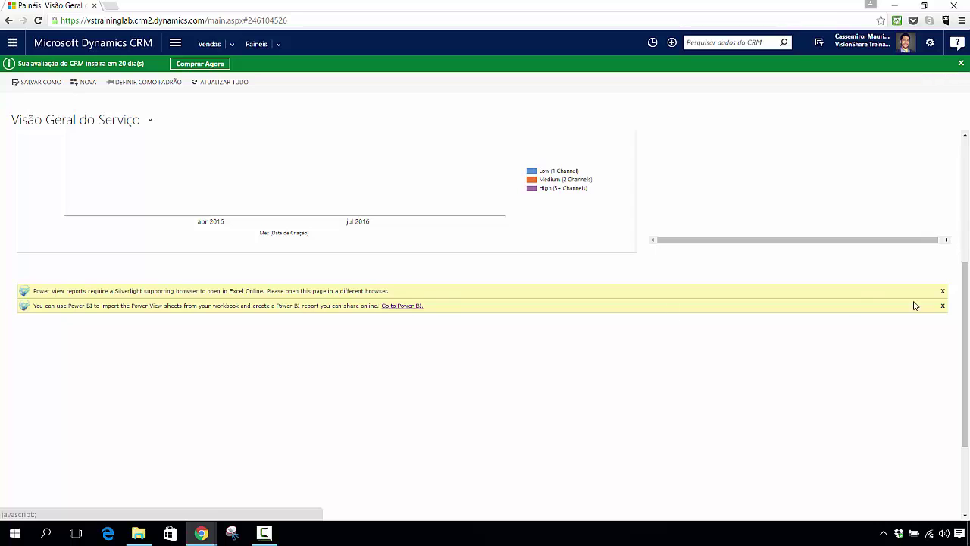
drag(966, 353, 965, 213)
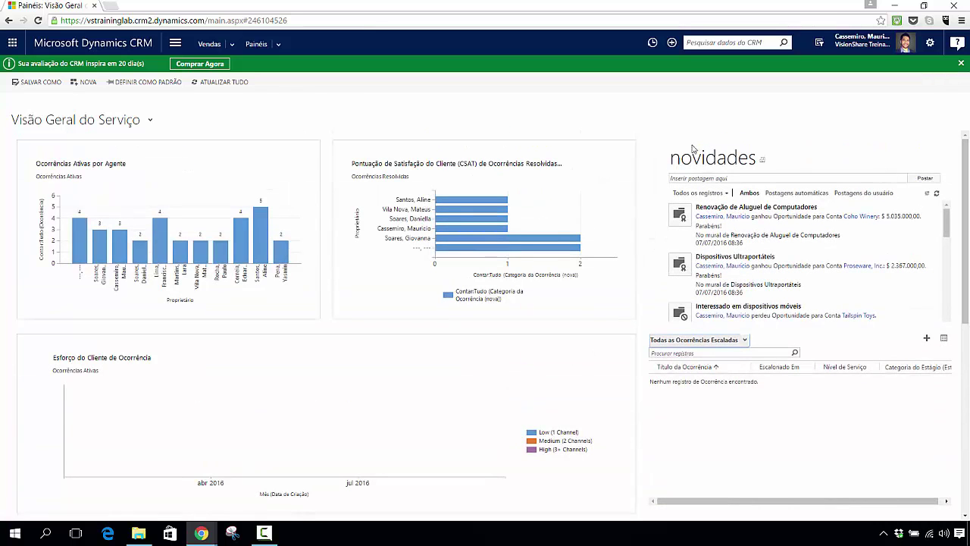
scroll(436, 315, down, 4)
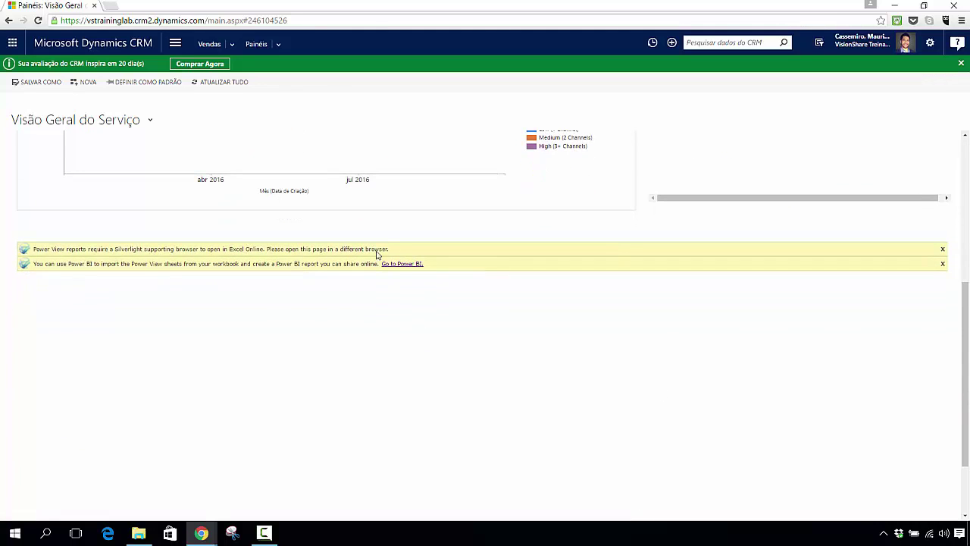
drag(965, 348, 966, 142)
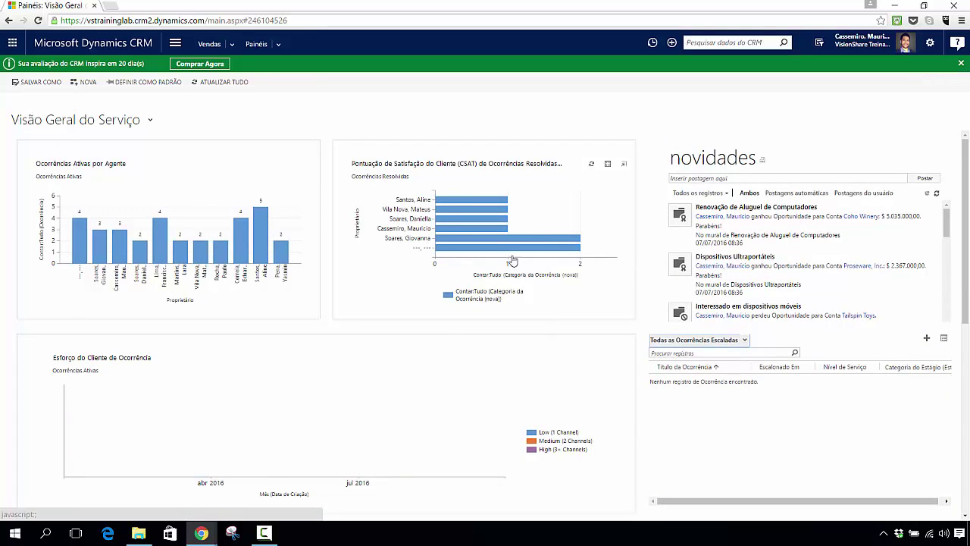
Step: Open Opções from the gear menu and check the Painel Padrão choices, leaving the default unchanged
click(930, 42)
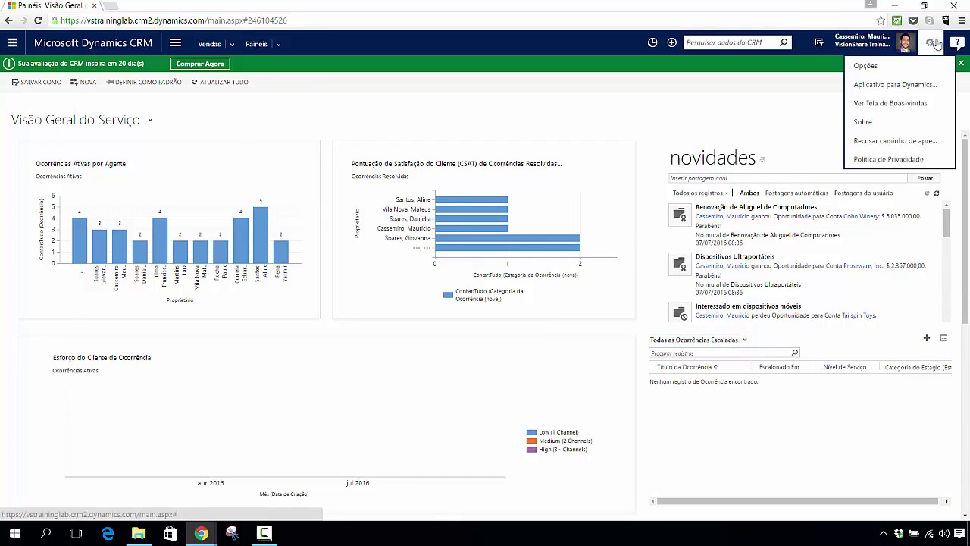
click(896, 70)
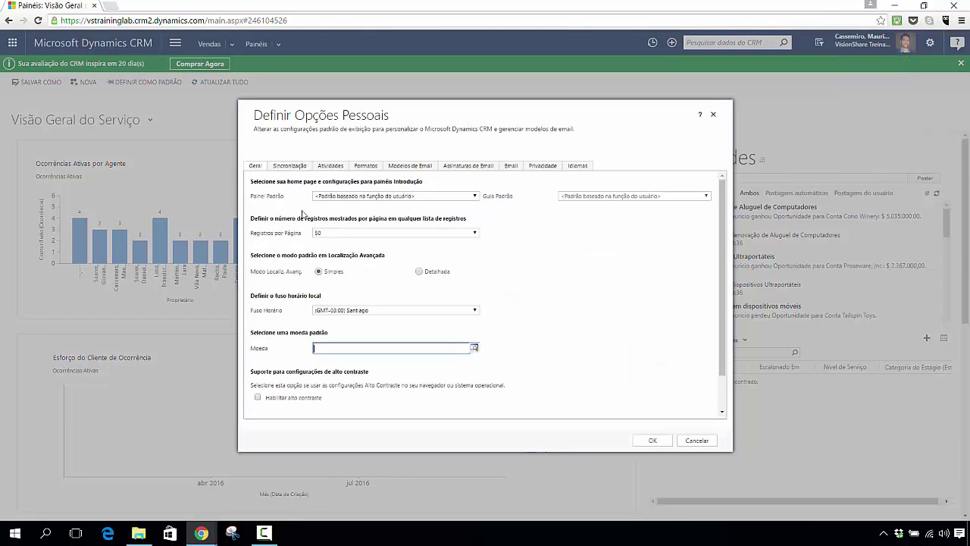
click(474, 196)
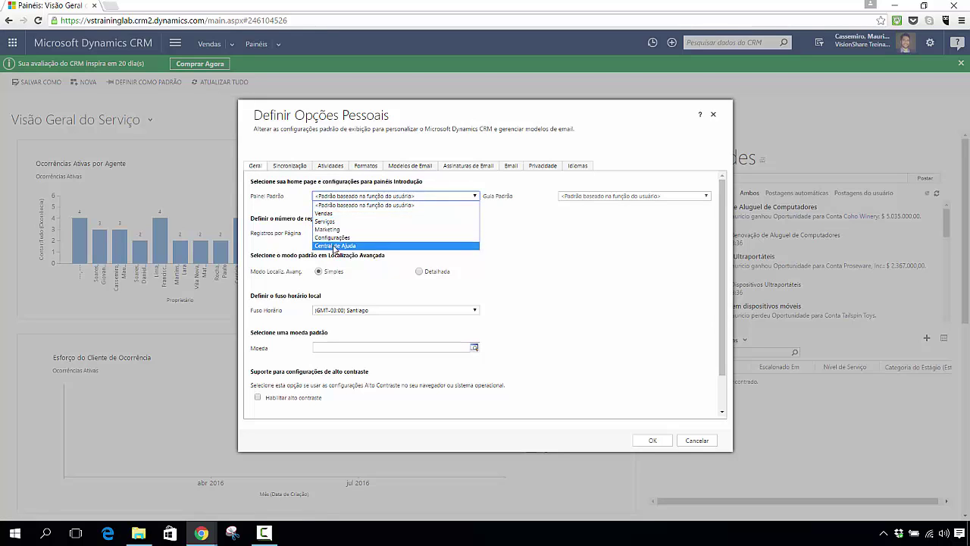
click(437, 144)
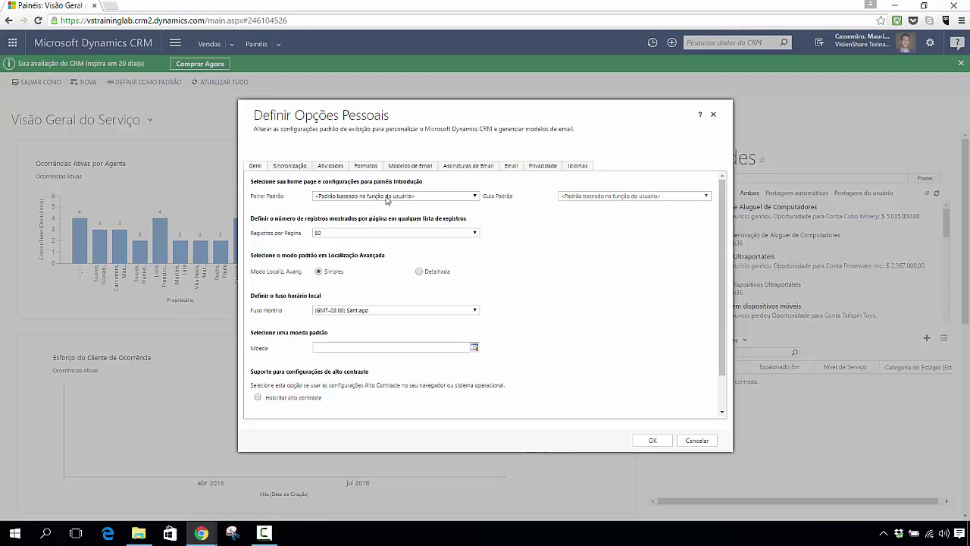
click(476, 197)
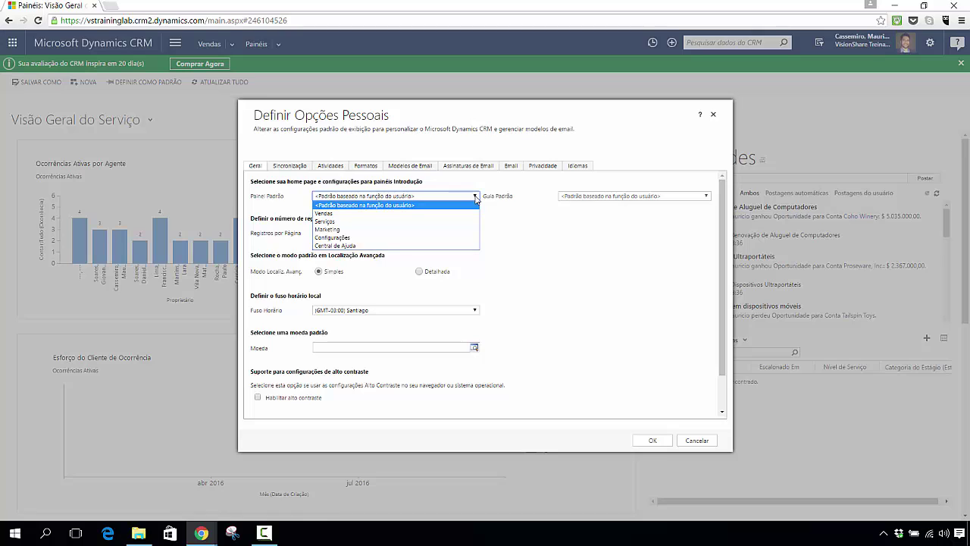
click(329, 214)
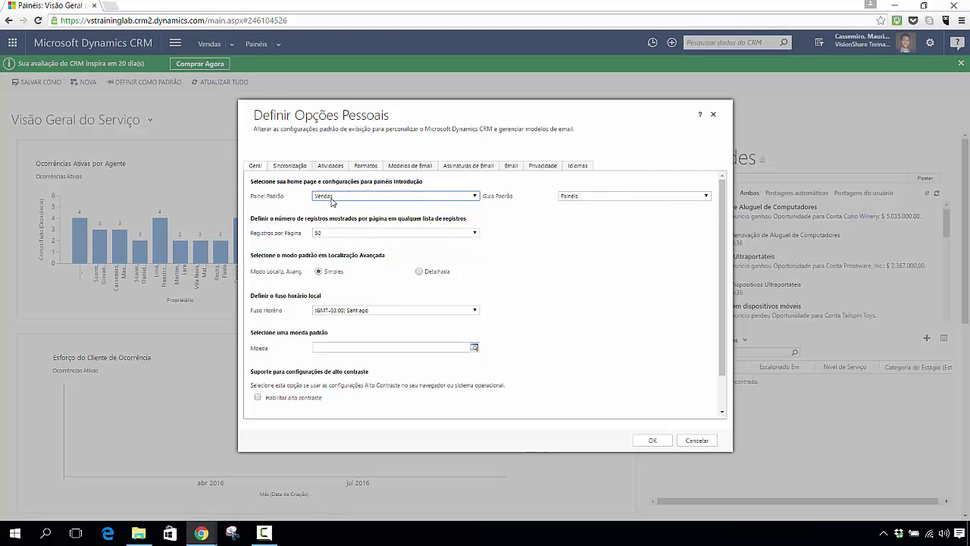
click(338, 199)
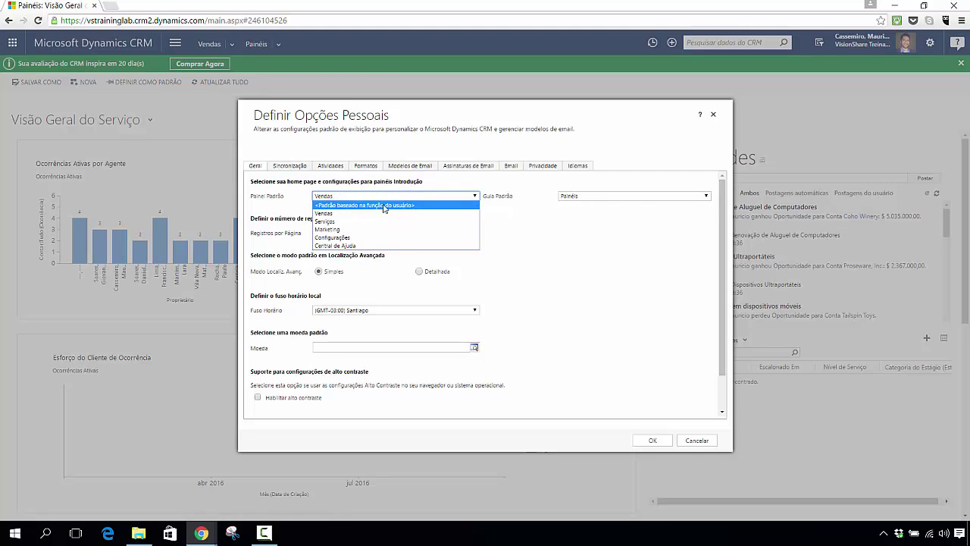
click(624, 265)
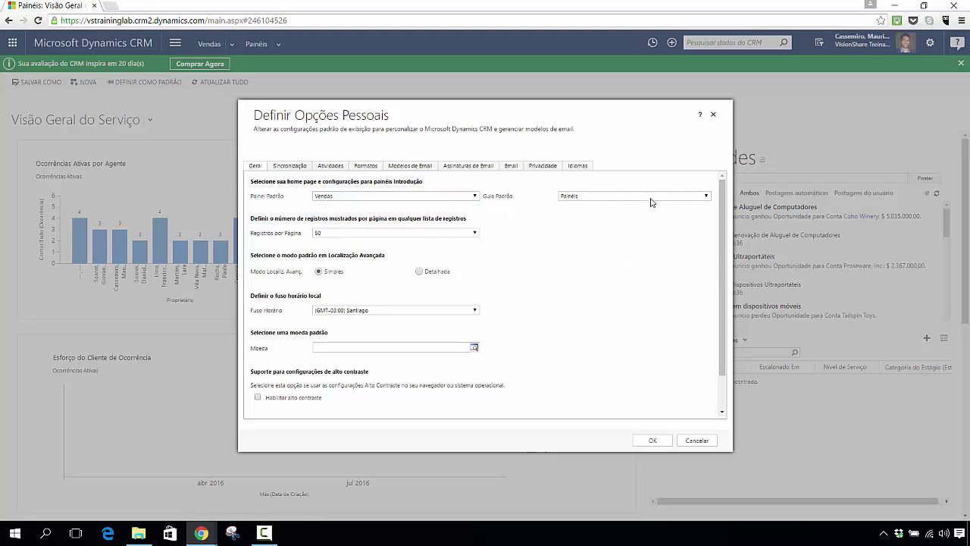
click(615, 199)
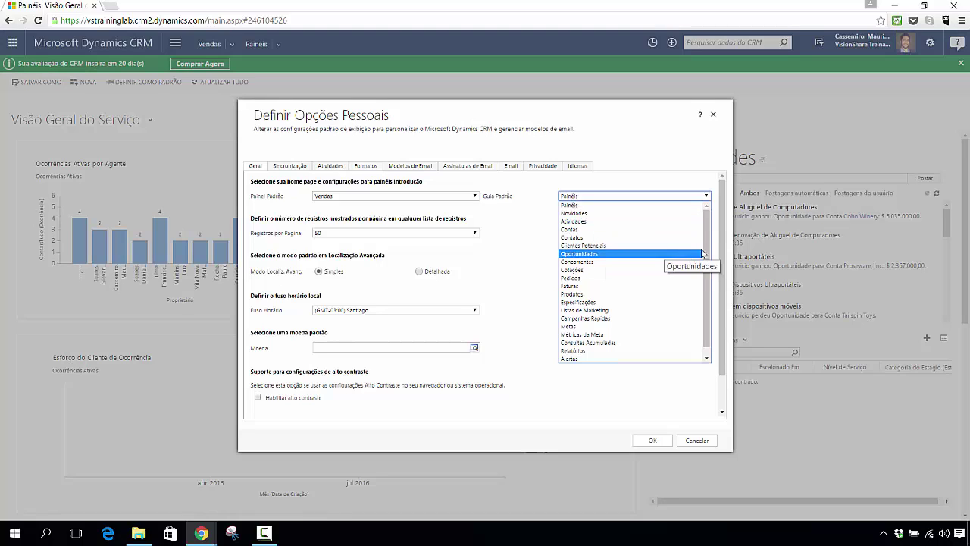
click(632, 179)
click(330, 197)
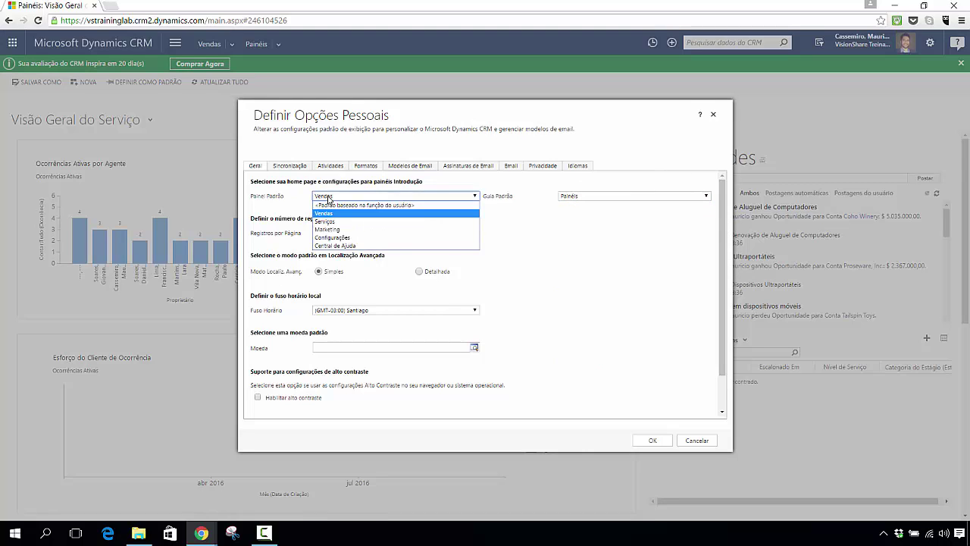
click(329, 208)
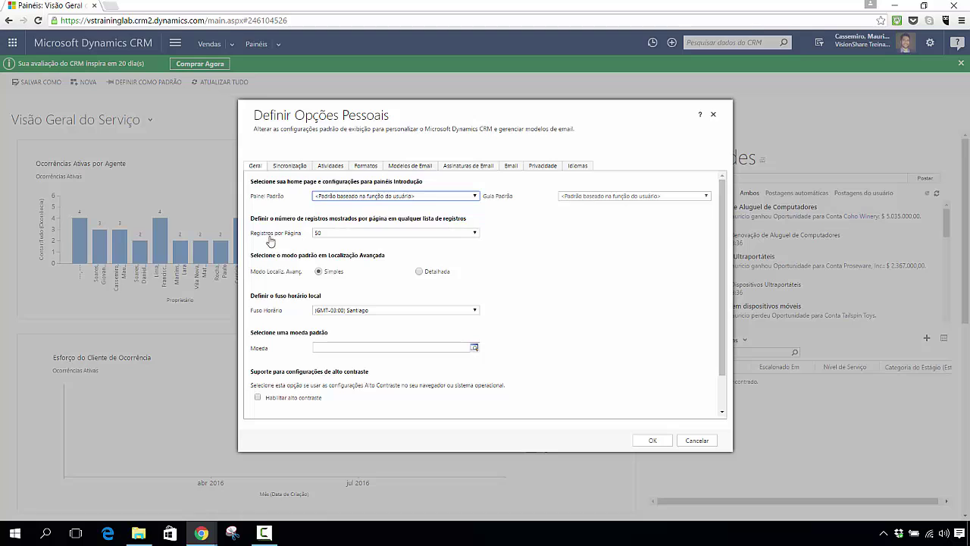
Step: Check the Registros por Página choices, then close the Definir Opções Pessoais dialog
click(474, 233)
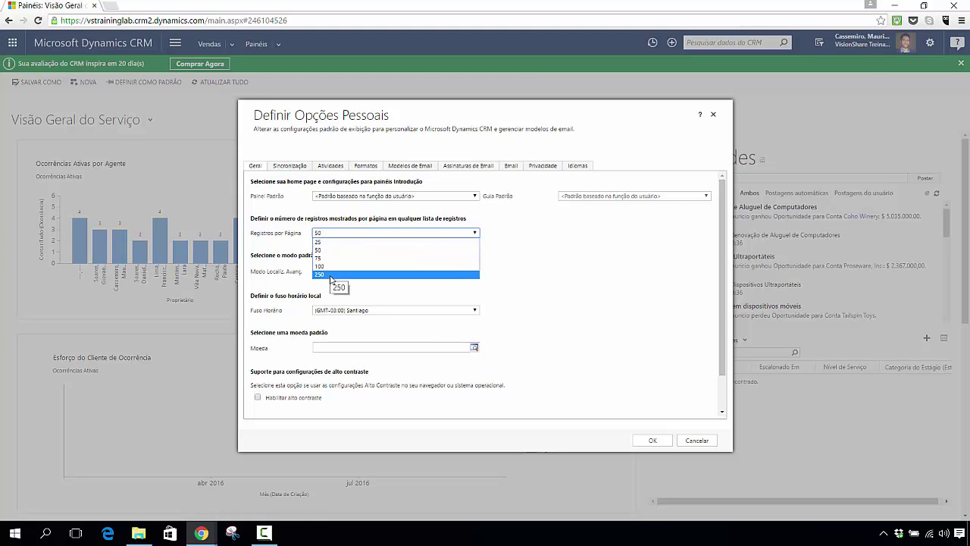
click(712, 114)
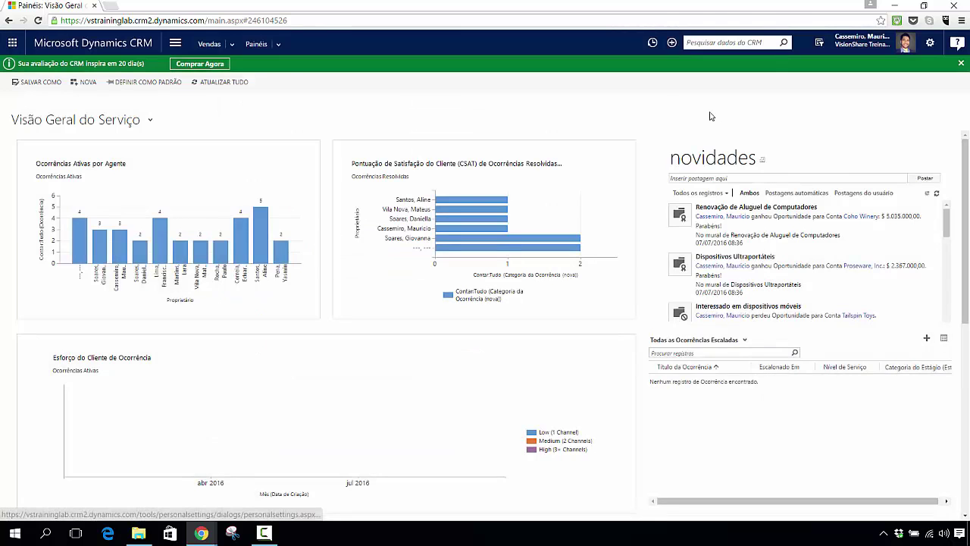
Step: Go to the Contas list under Clientes from the navigation menu
click(175, 46)
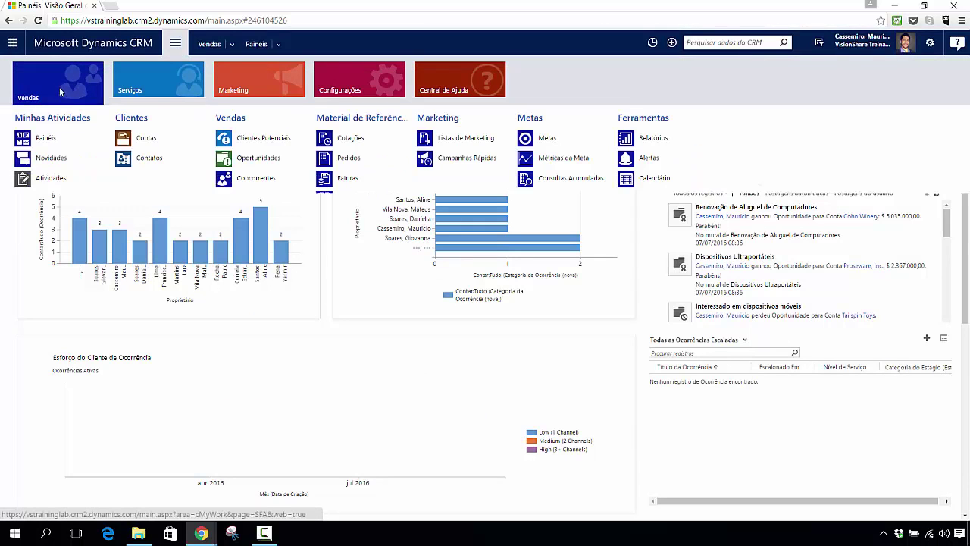
click(182, 138)
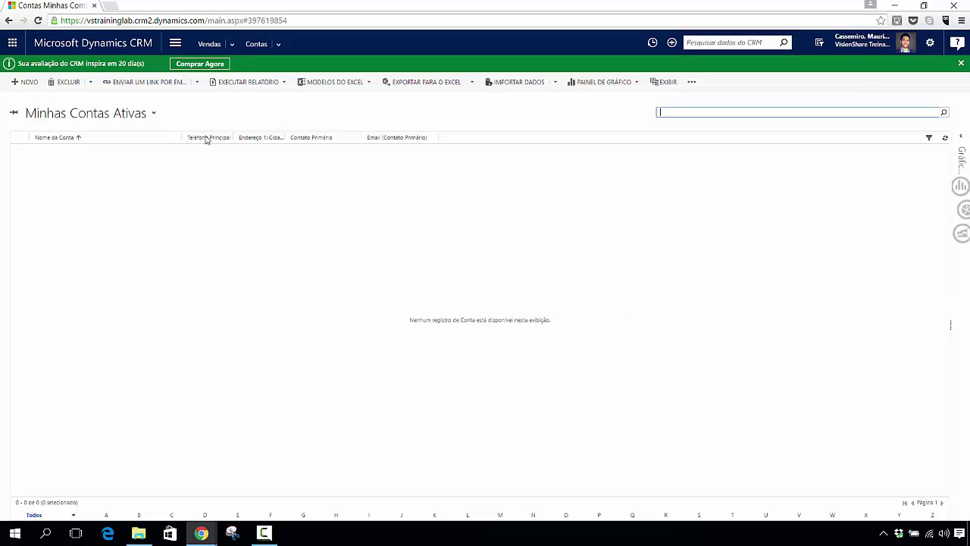
Step: Change the accounts view from Minhas Contas Ativas to Contas Ativas
click(153, 114)
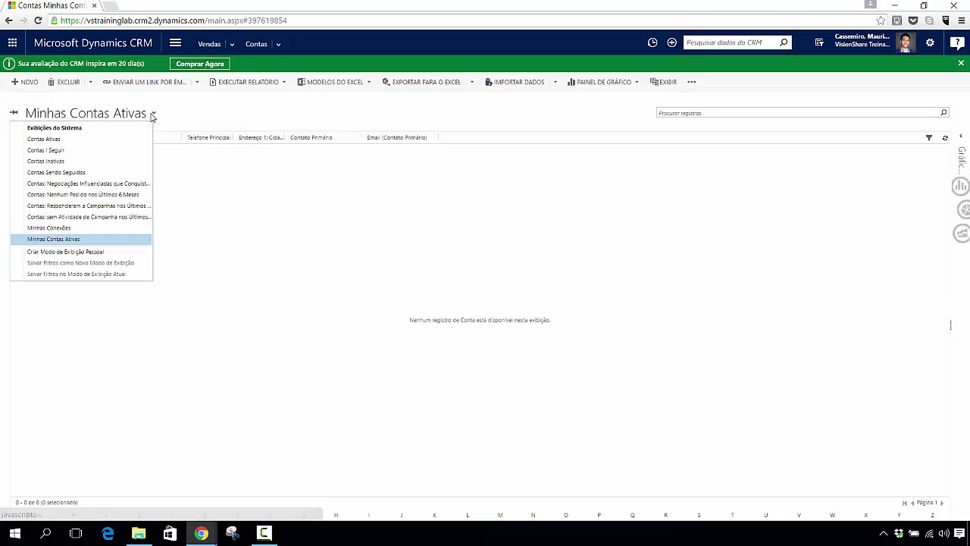
click(56, 141)
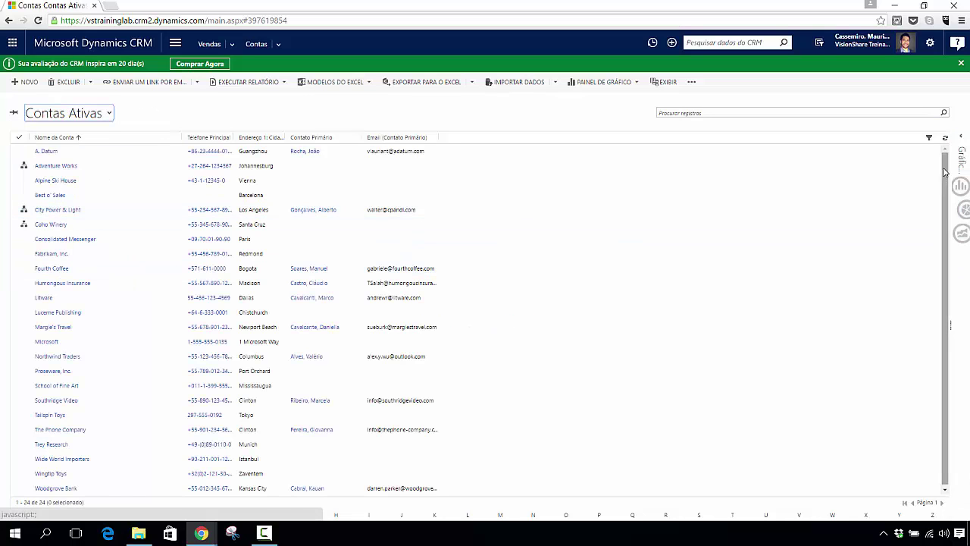
scroll(945, 174, down, 1)
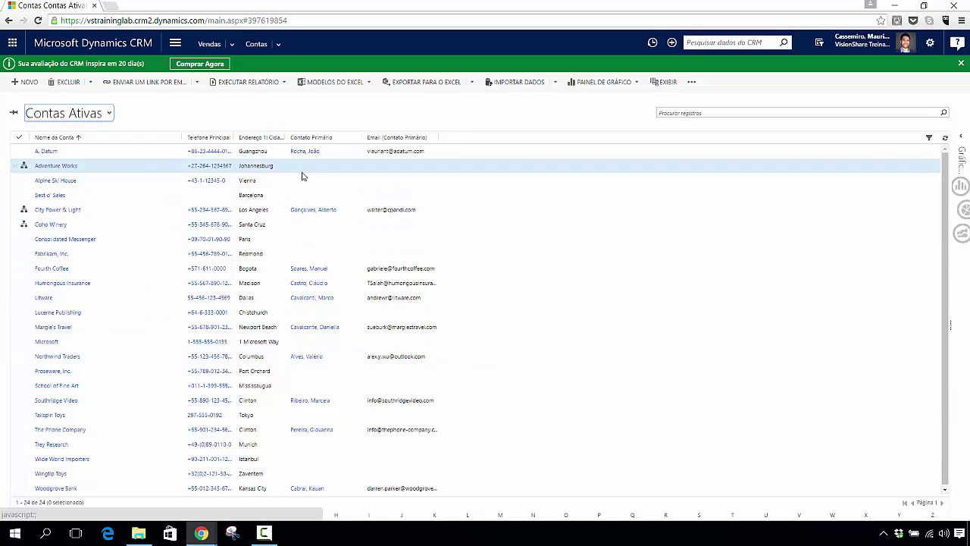
Step: Dismiss the account views list, then reopen personal options and close them unchanged
click(109, 113)
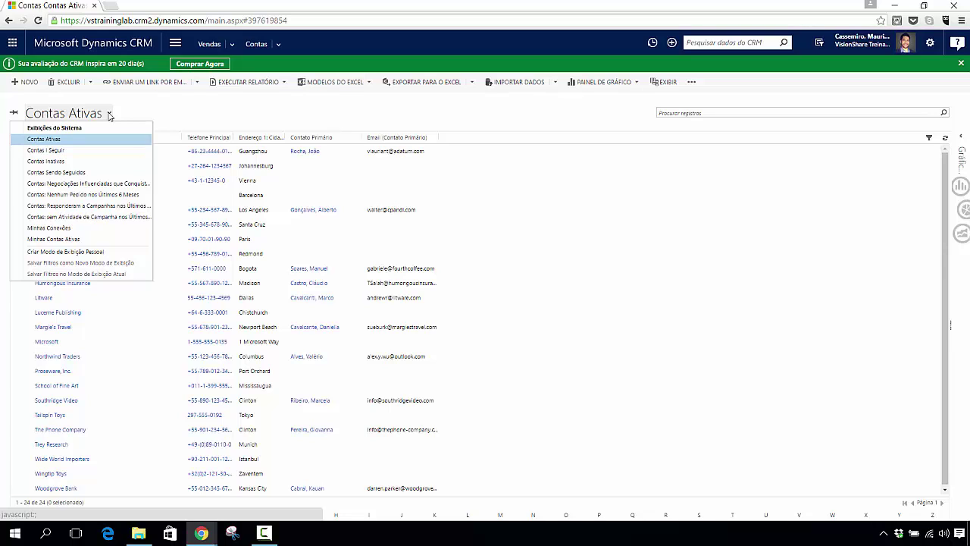
click(282, 108)
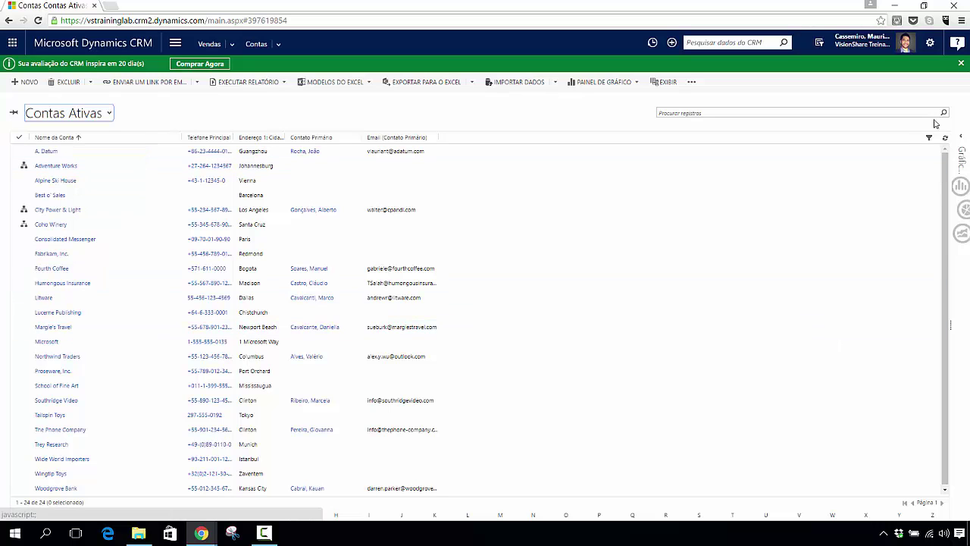
click(930, 42)
click(895, 72)
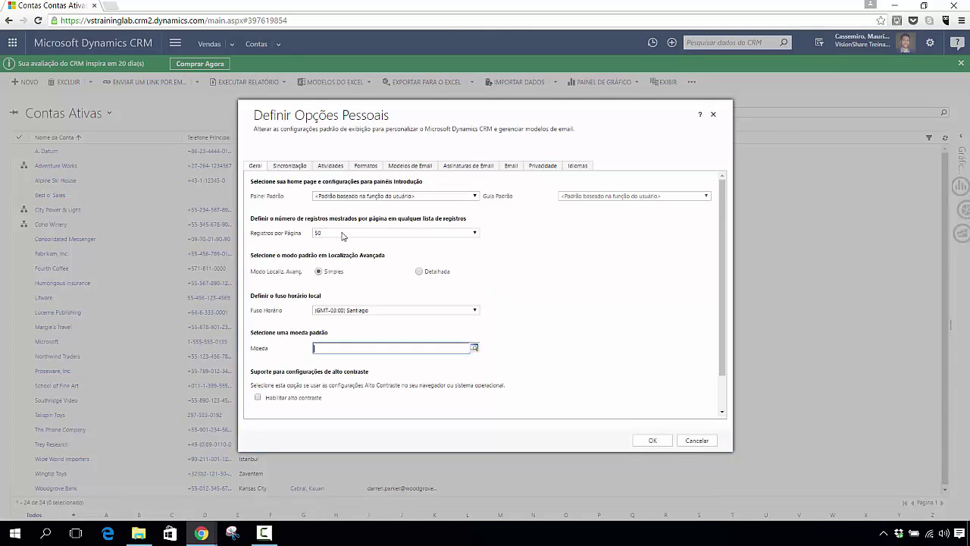
click(713, 115)
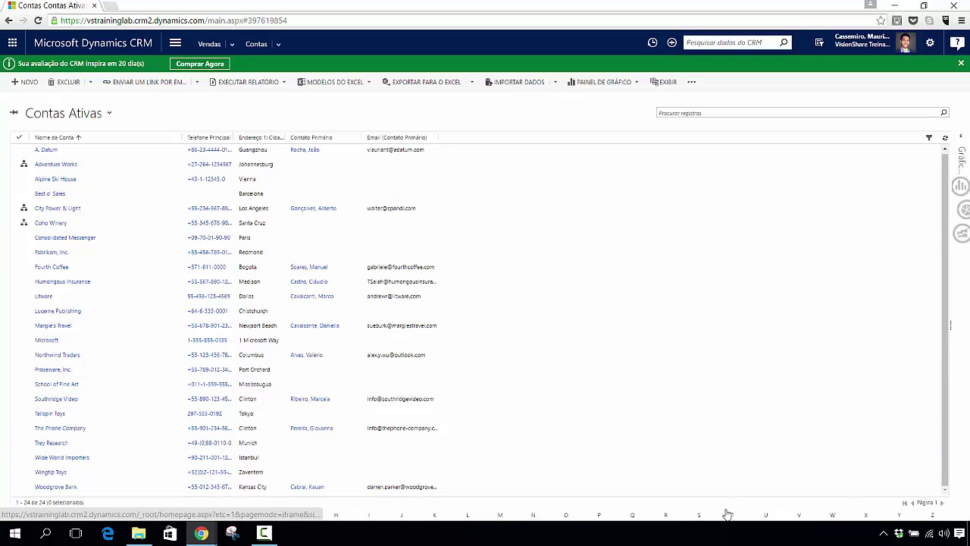
Step: Reopen personal options and set Registros por Página to 250
mouse_move(263, 533)
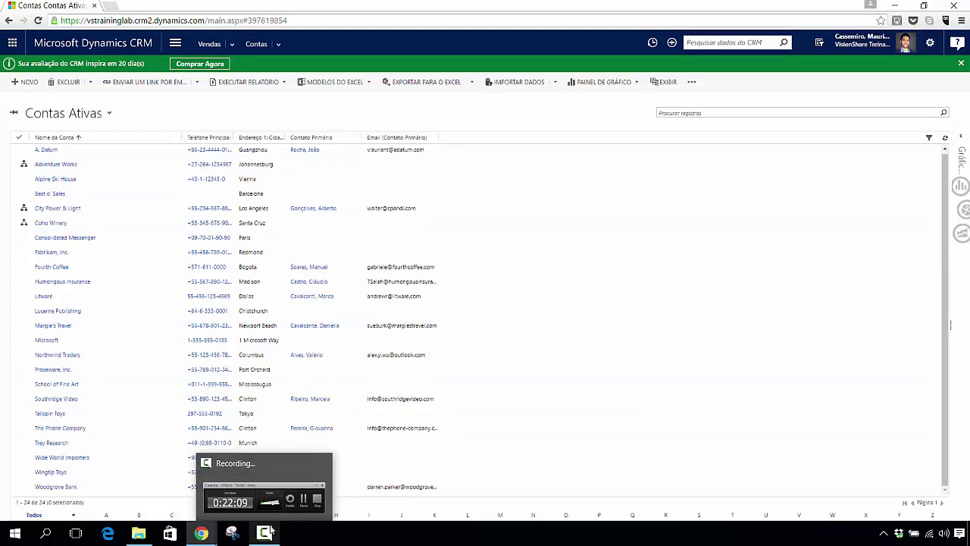
click(929, 42)
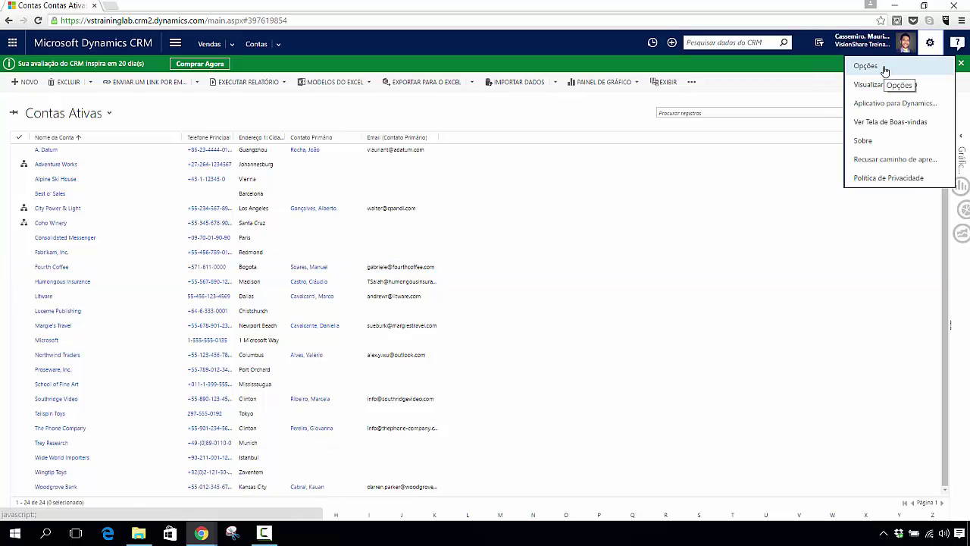
click(885, 70)
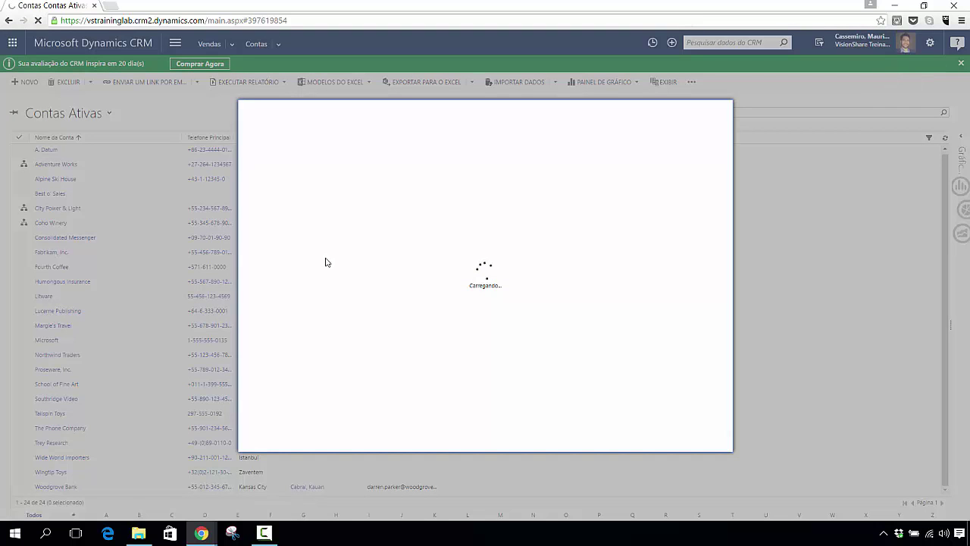
click(340, 233)
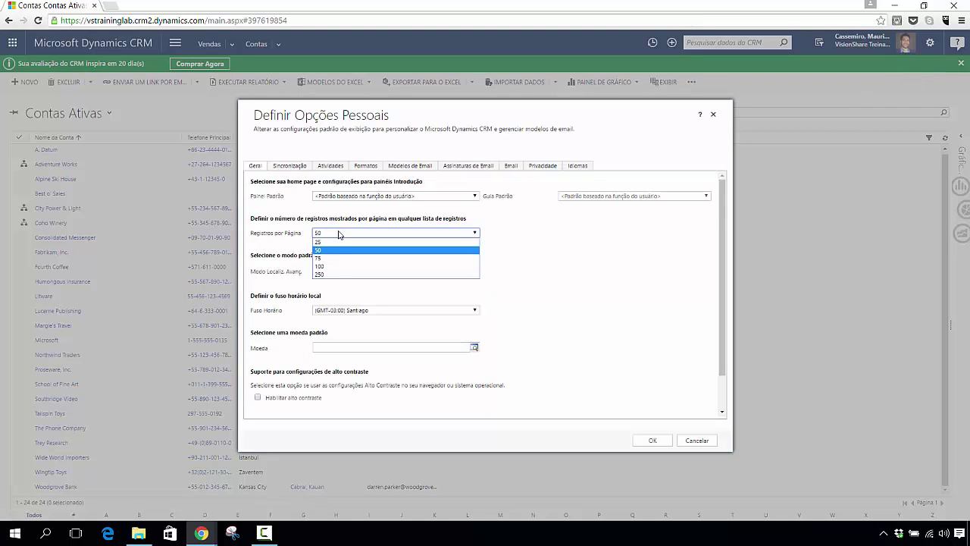
click(326, 274)
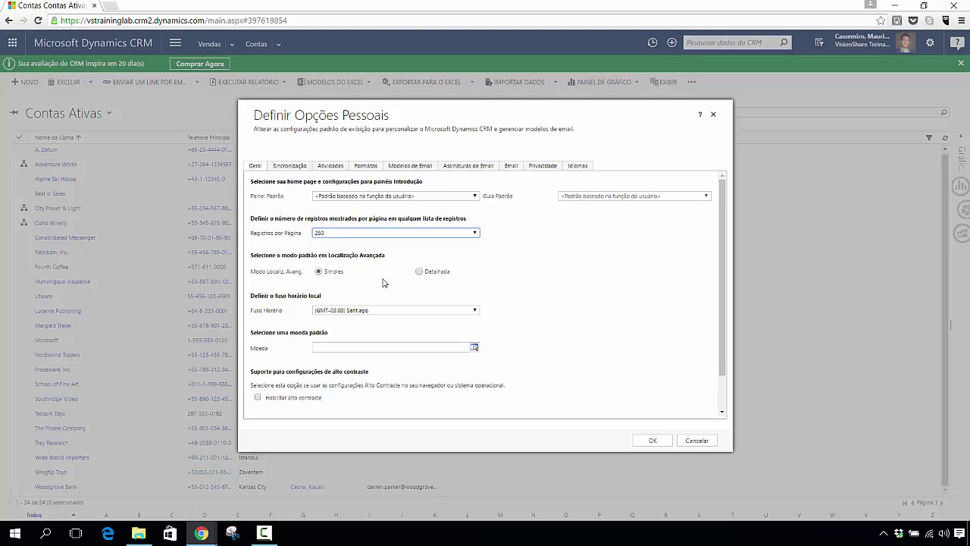
click(525, 253)
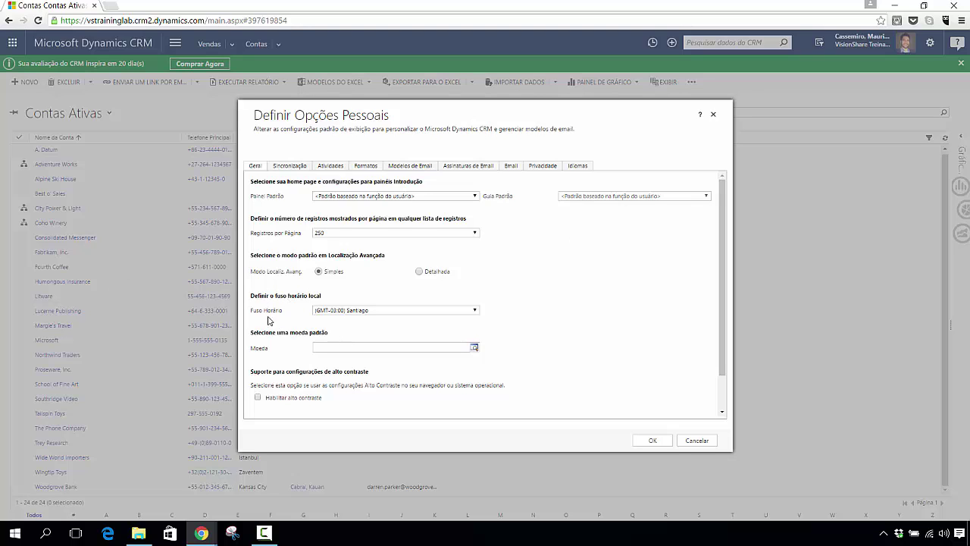
Step: Pick (GMT-03:00) Brasília from the Fuso Horário list
click(474, 310)
scroll(477, 353, up, 2)
drag(477, 355, 475, 375)
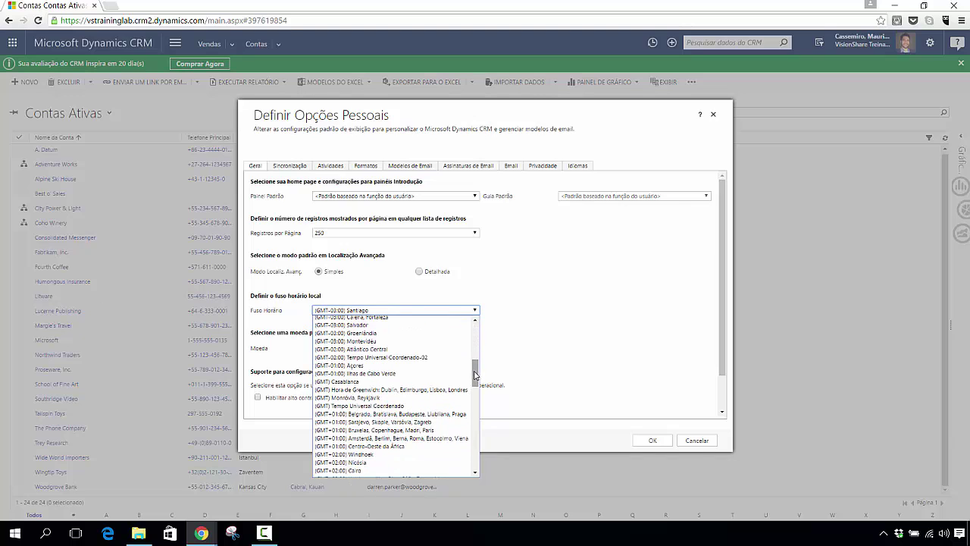
drag(476, 375, 476, 369)
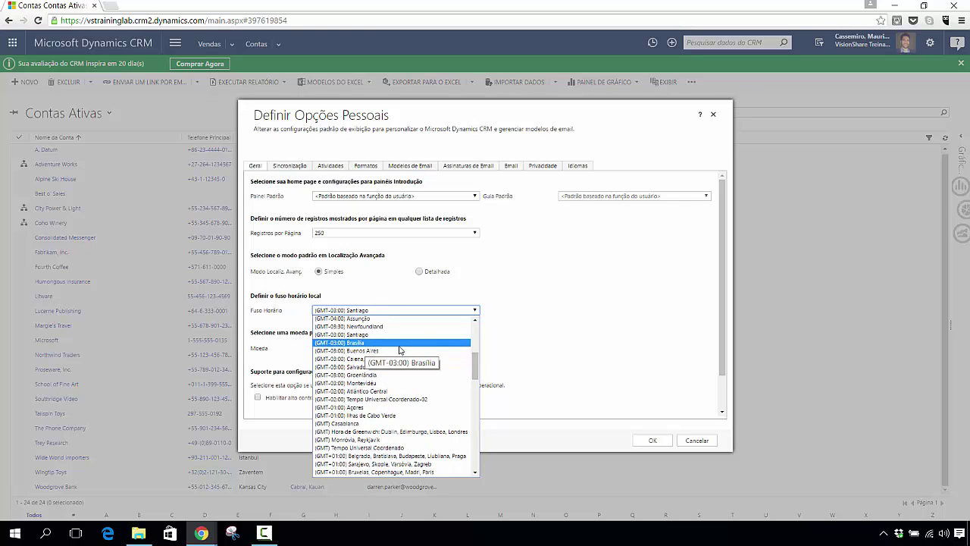
click(413, 345)
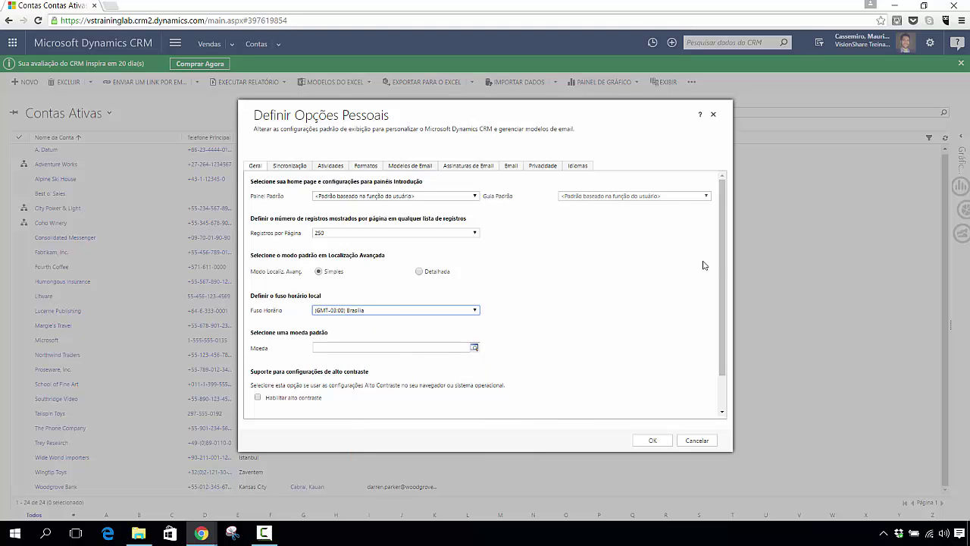
drag(719, 258, 726, 294)
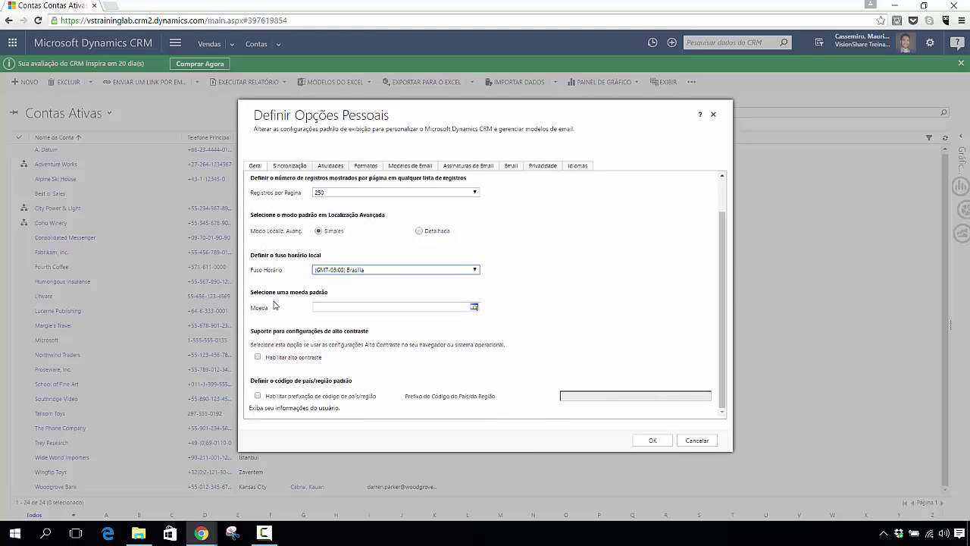
Step: List the Moeda lookup currencies, briefly opening and closing the full record search
click(472, 309)
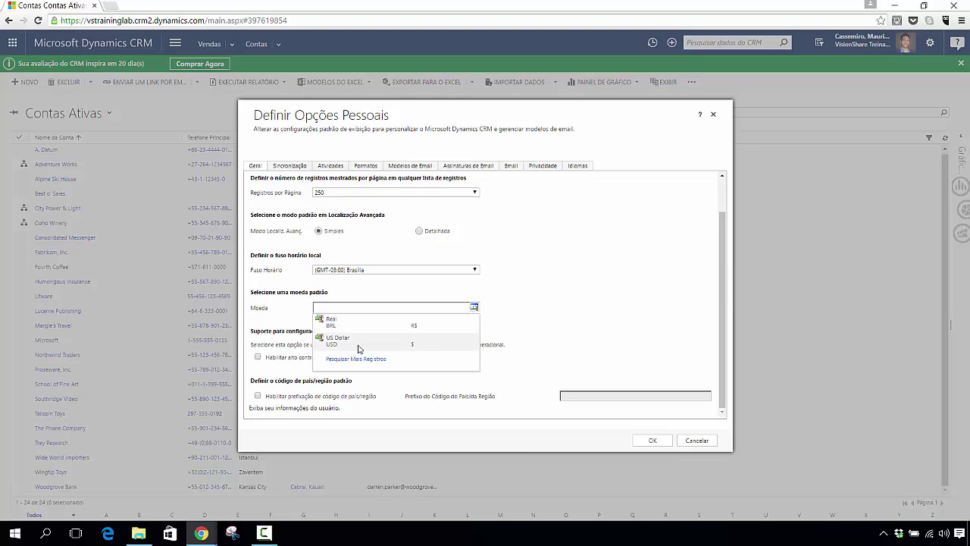
click(361, 364)
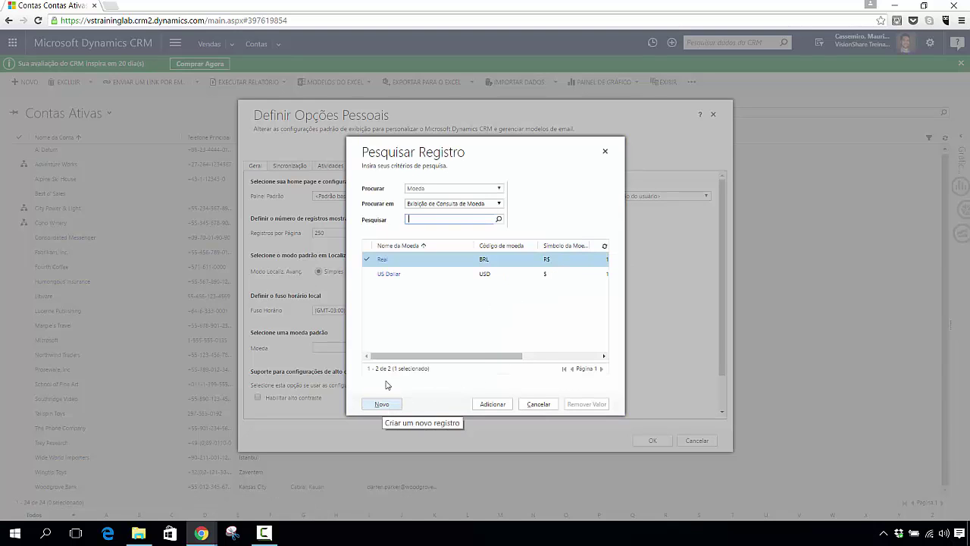
click(605, 154)
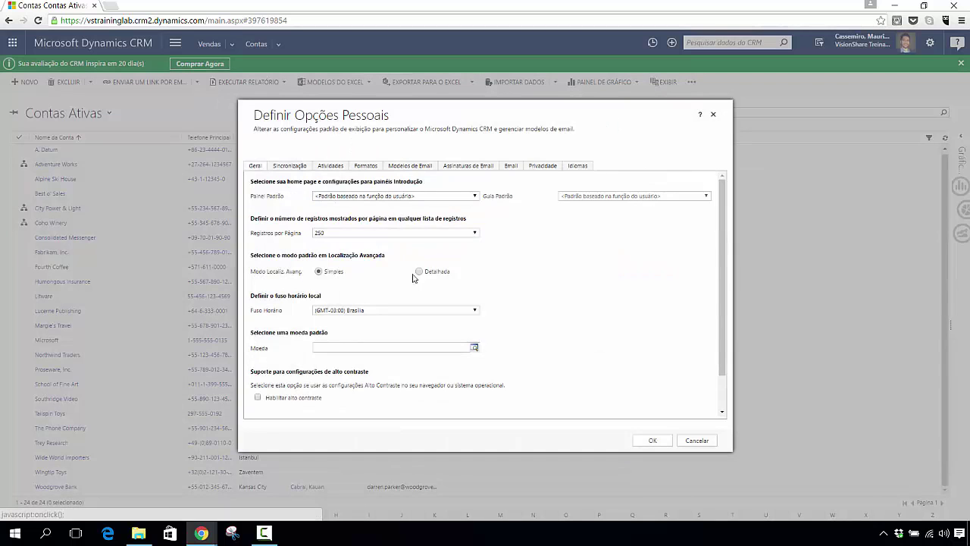
click(475, 348)
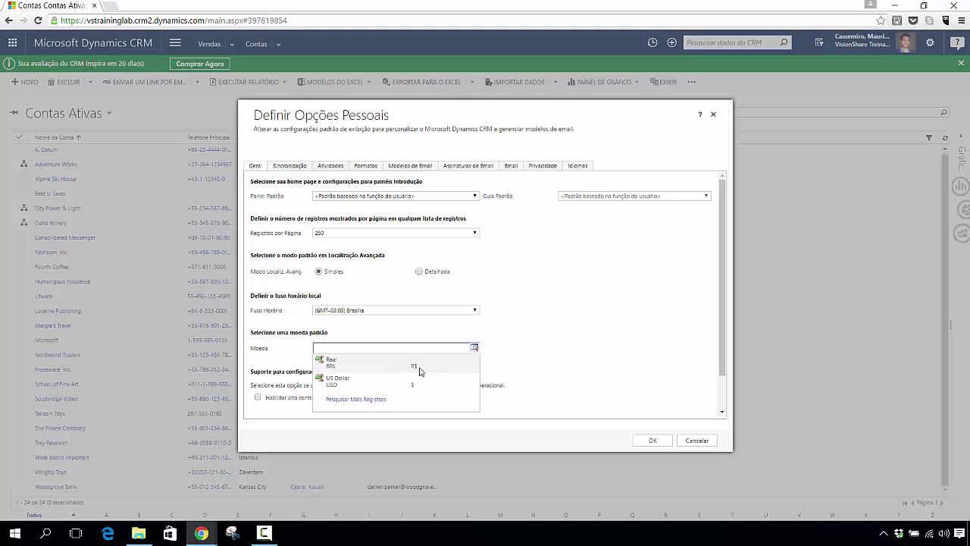
Step: Select Real (BRL) as the default currency
click(411, 369)
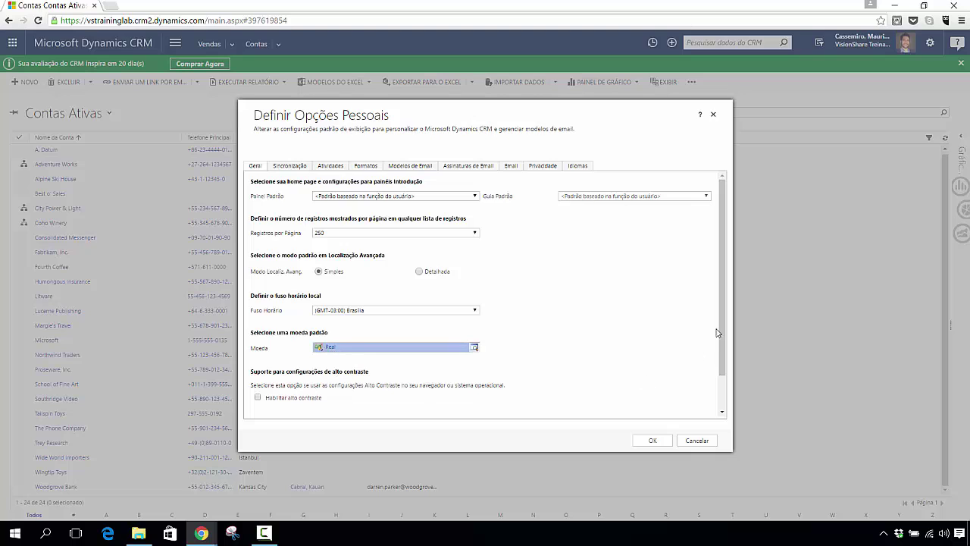
Step: Scroll the Geral tab down to the Definir o código de país/região padrão section
scroll(724, 315, down, 1)
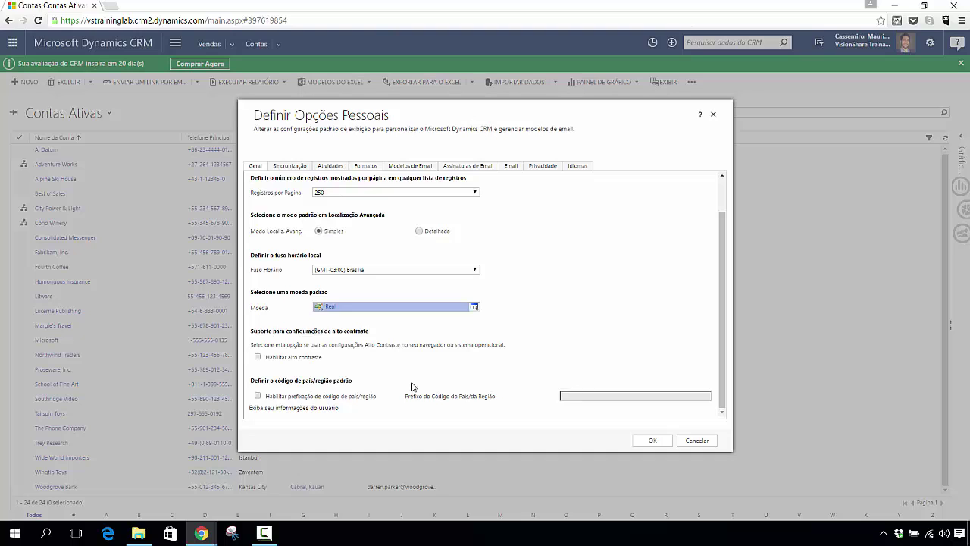
Step: Turn on Habilitar prefixação de código de país/região and enter +55 as the prefix
click(258, 396)
click(579, 397)
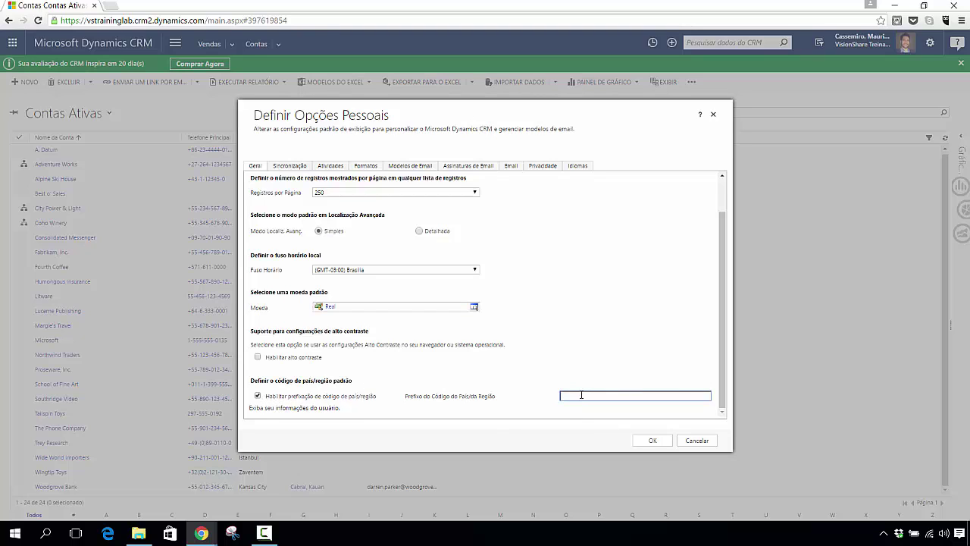
text(+55)
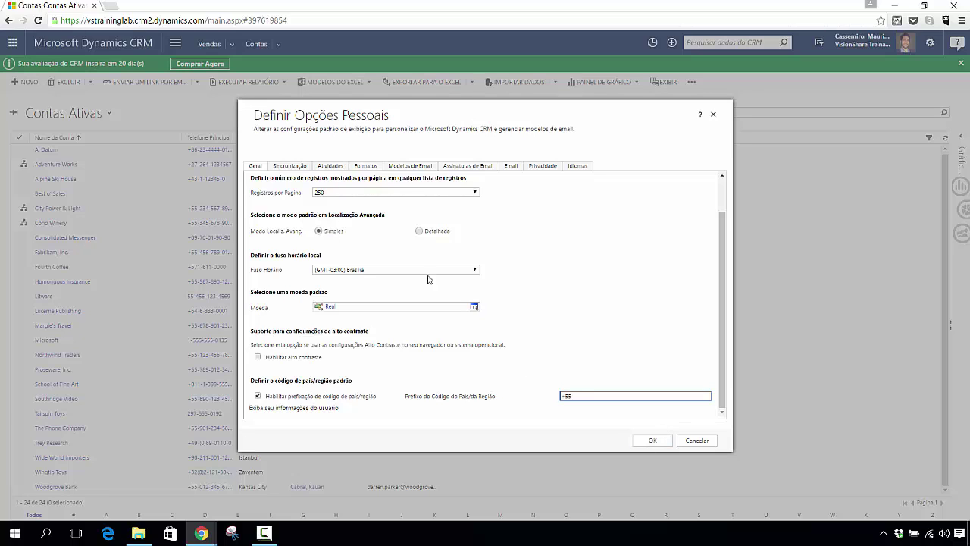
Step: Show the Sincronização tab with the Outlook/Exchange synchronization and offline filter settings
click(292, 168)
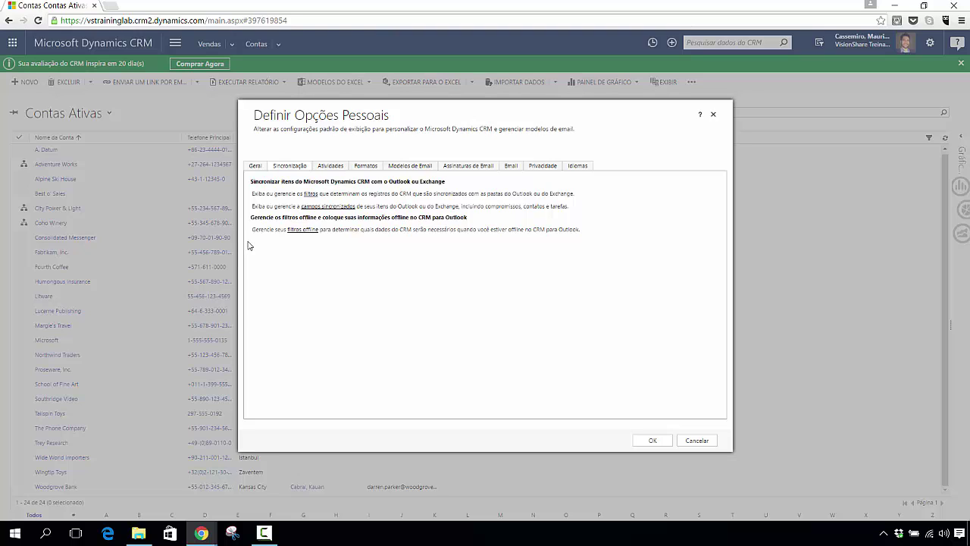
Step: On the Atividades tab, set Calendário Padrão to Mês and leave working hours at 08:00–17:00
click(330, 170)
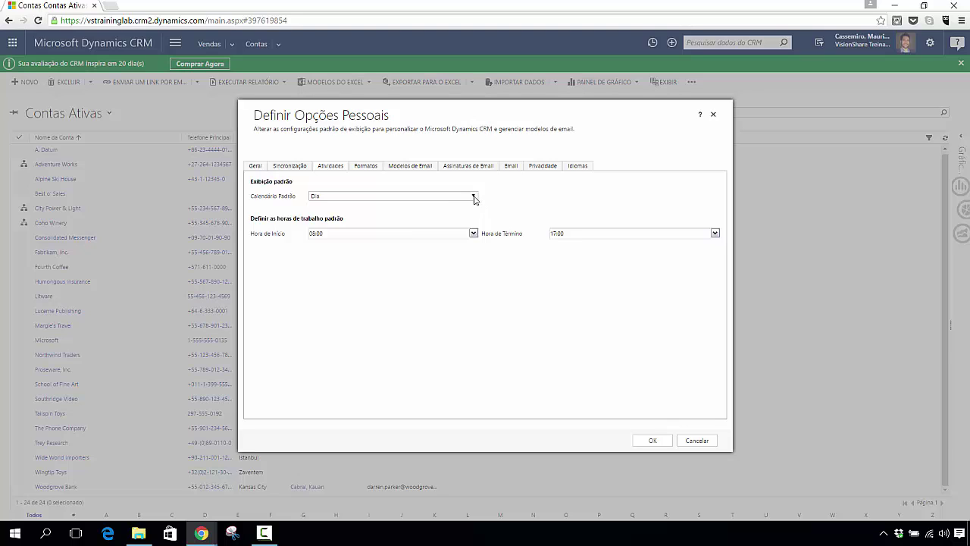
click(473, 196)
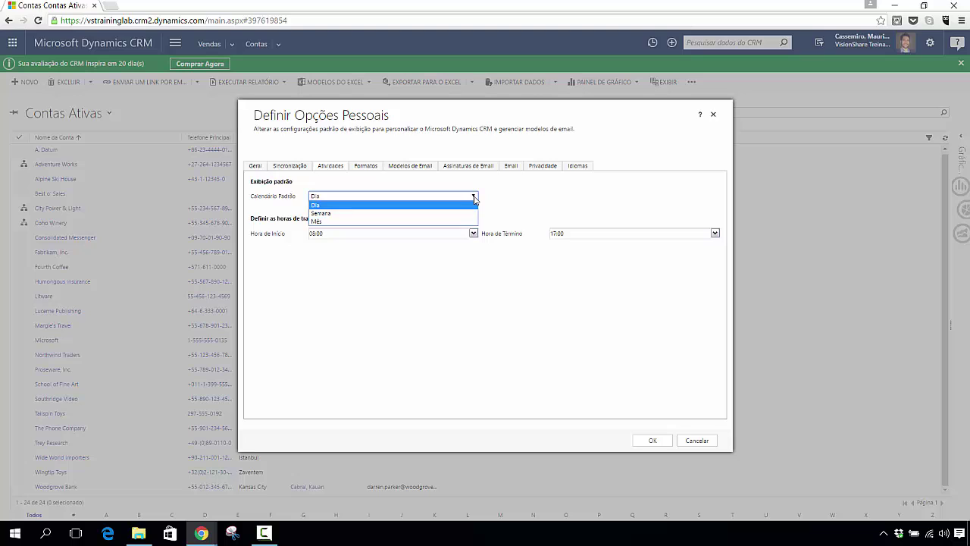
click(416, 222)
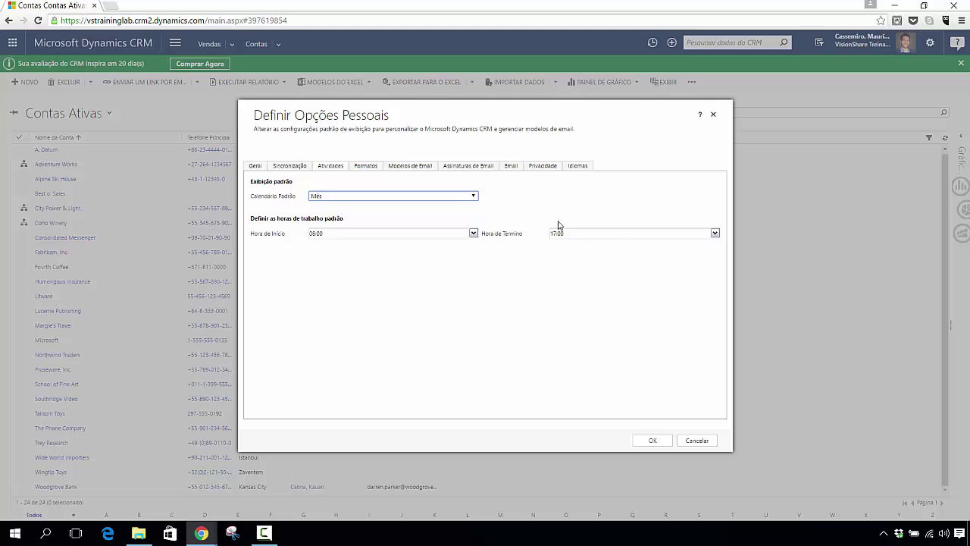
click(473, 235)
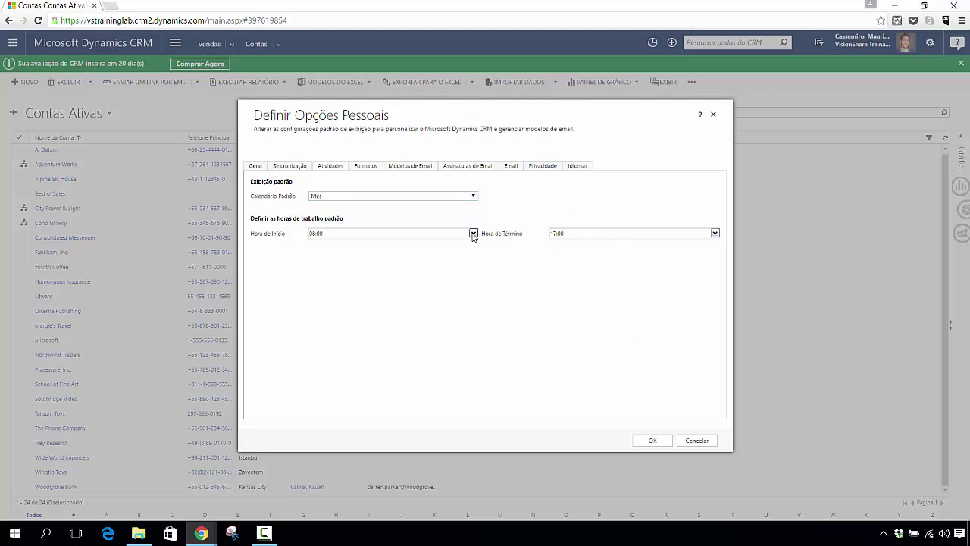
click(461, 236)
click(366, 166)
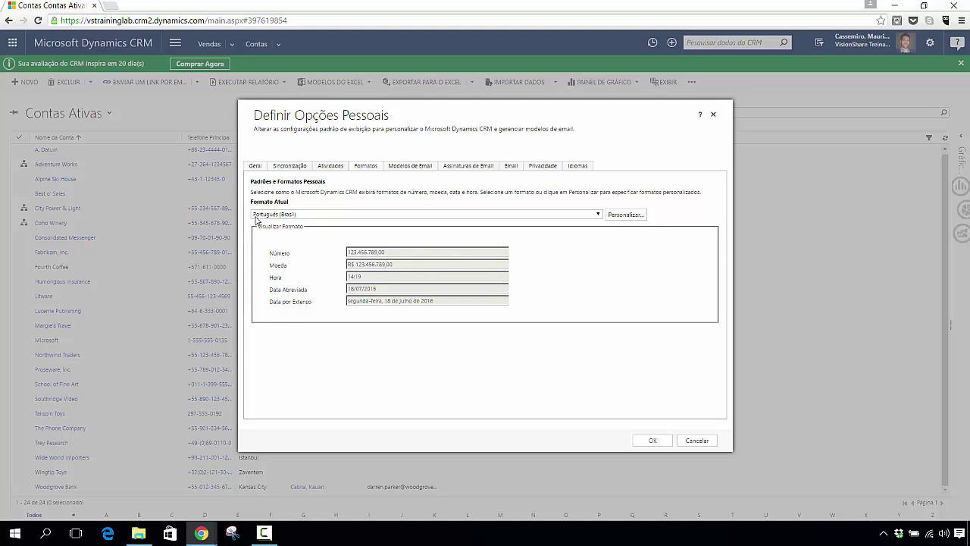
Step: Browse the Formato Atual list, keep Português (Brasil), and open the Personalizar format customization
click(600, 216)
drag(600, 317, 626, 392)
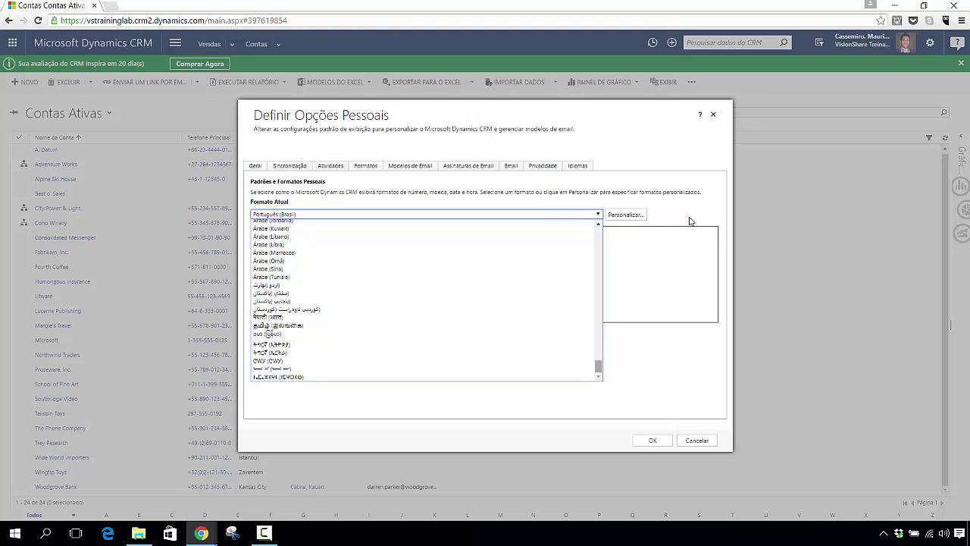
click(690, 220)
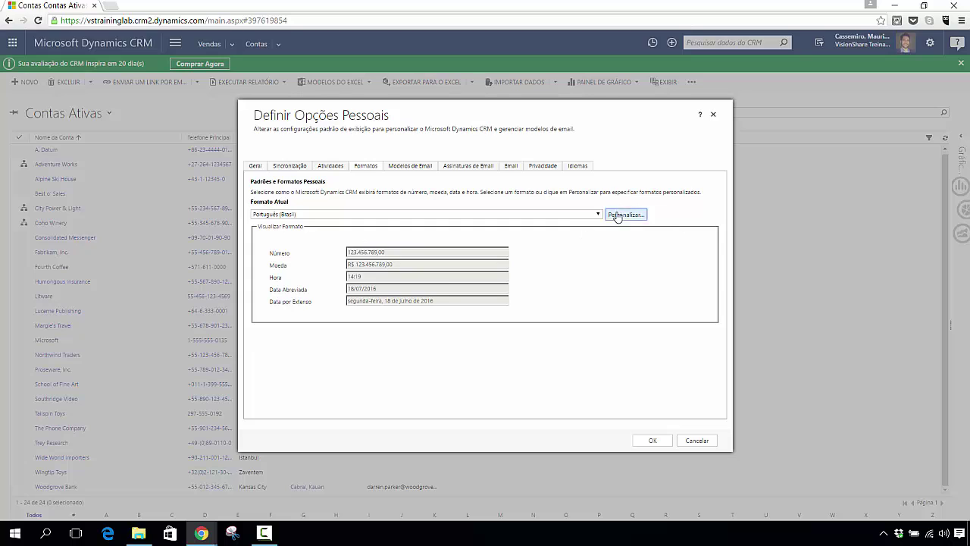
click(617, 216)
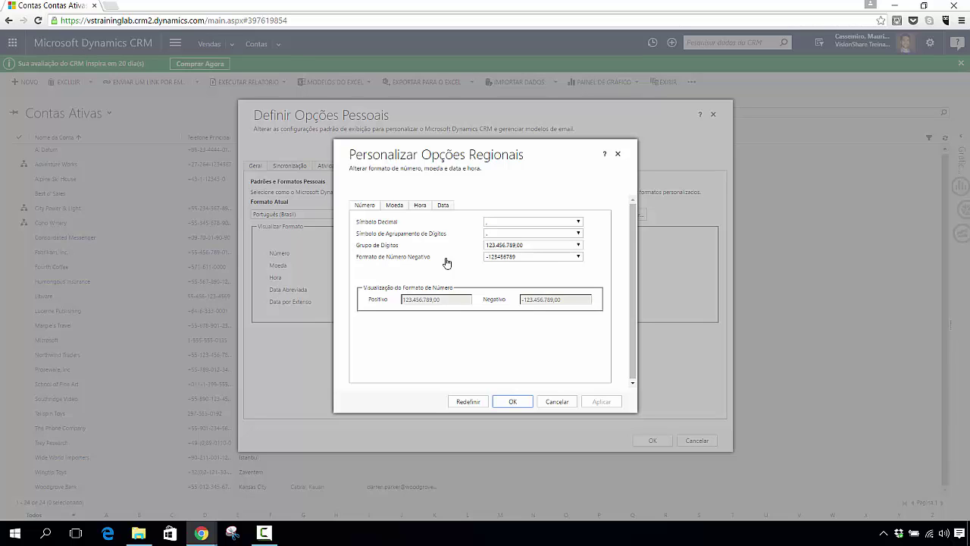
Step: Leave Grupo de Dígitos and the negative number format (-123456789) unchanged, then view currency formats
click(580, 245)
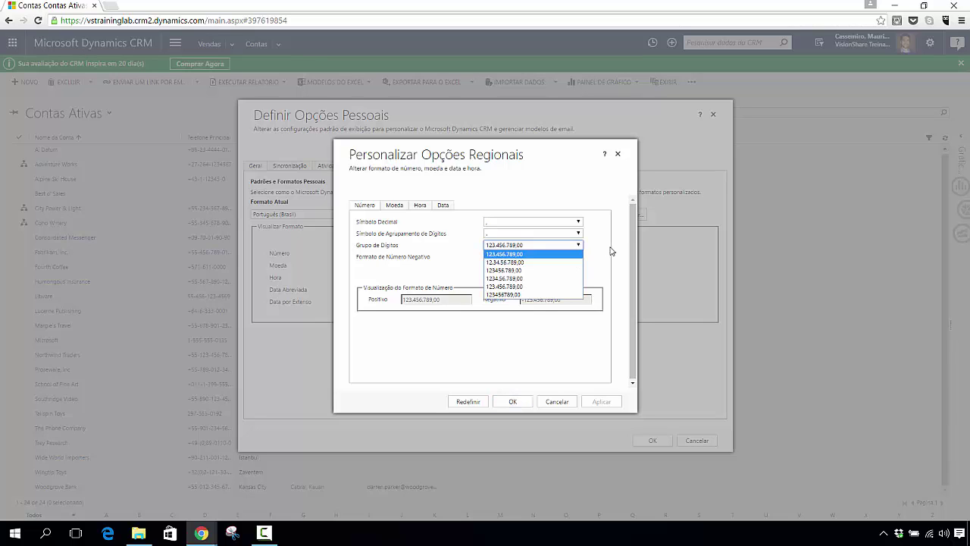
click(615, 250)
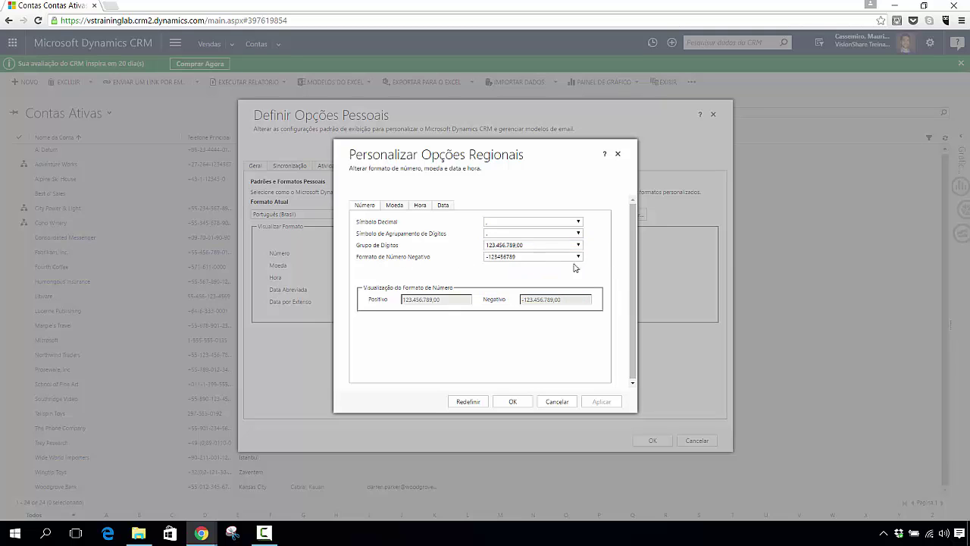
click(580, 257)
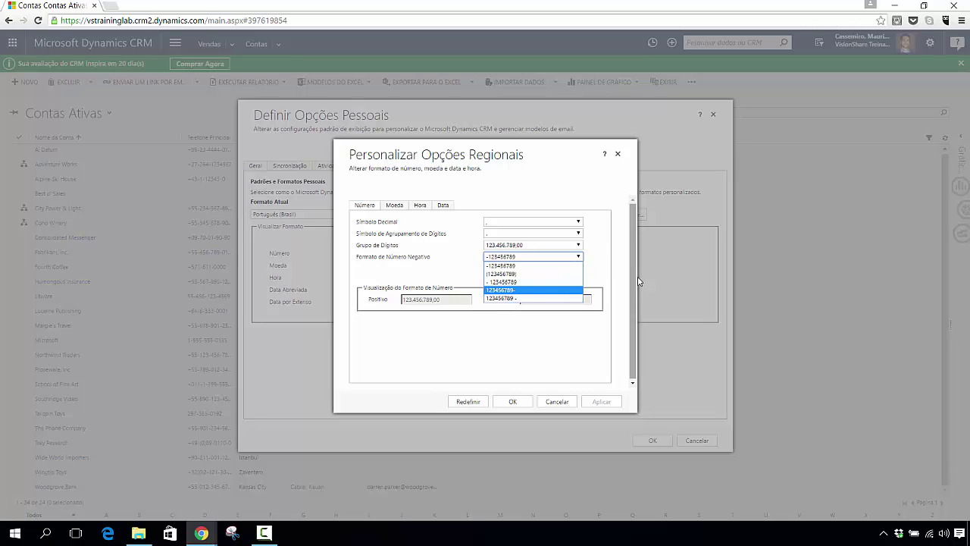
click(616, 271)
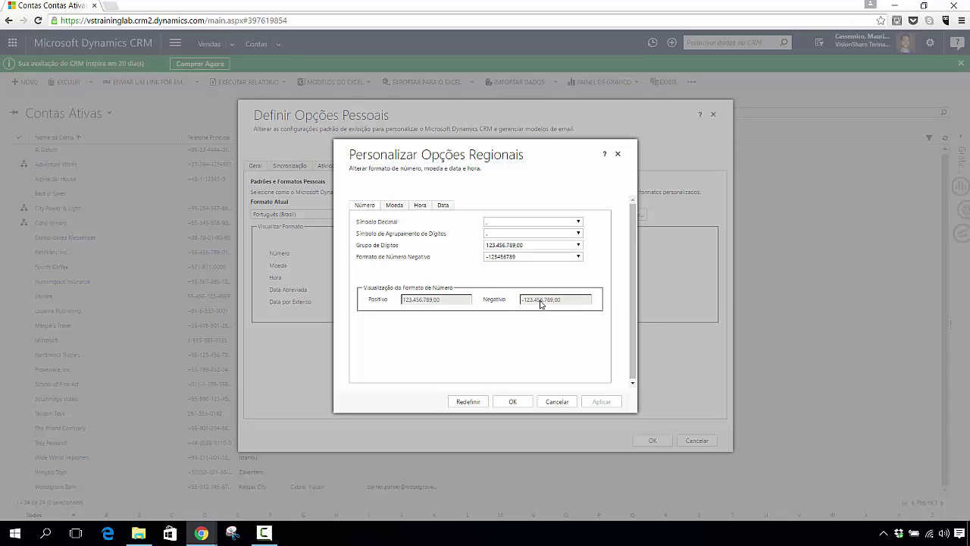
click(393, 208)
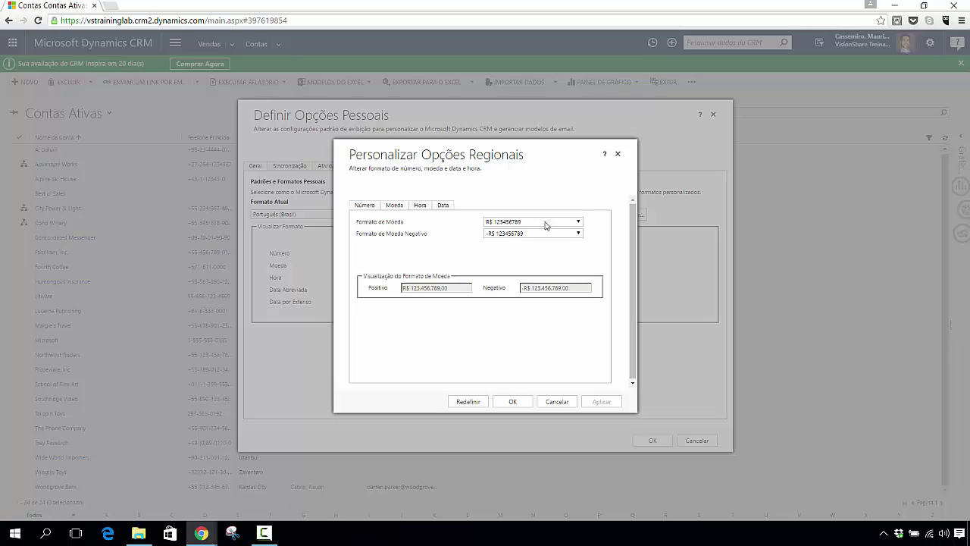
Step: Keep currency format R$ 123456789 and negative currency format -R$ 123456789 unchanged
click(578, 223)
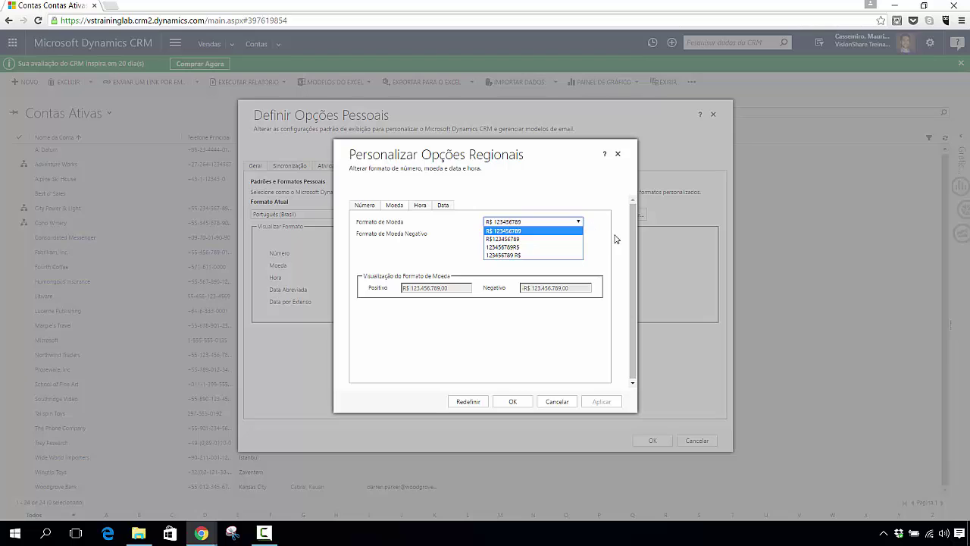
key(Down)
key(Down)
key(Down)
key(Escape)
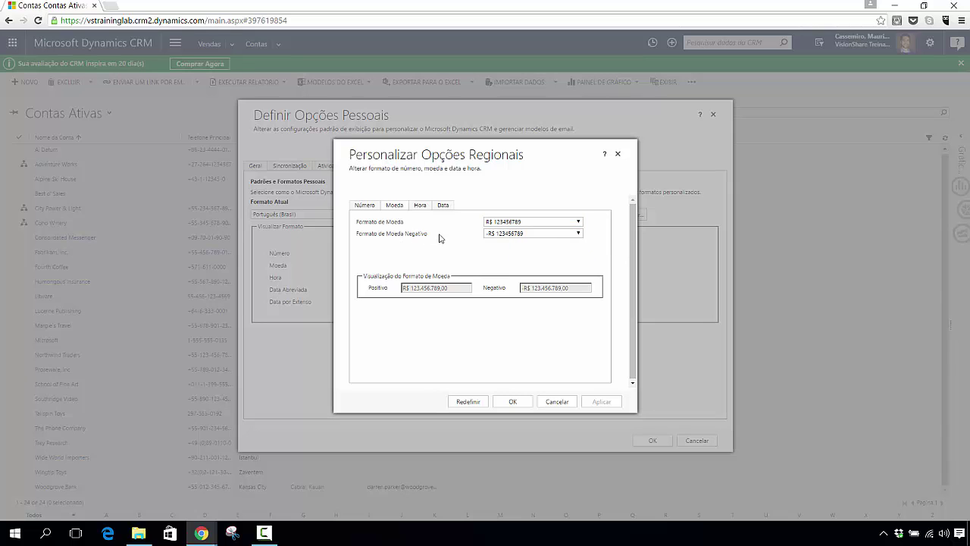
click(579, 235)
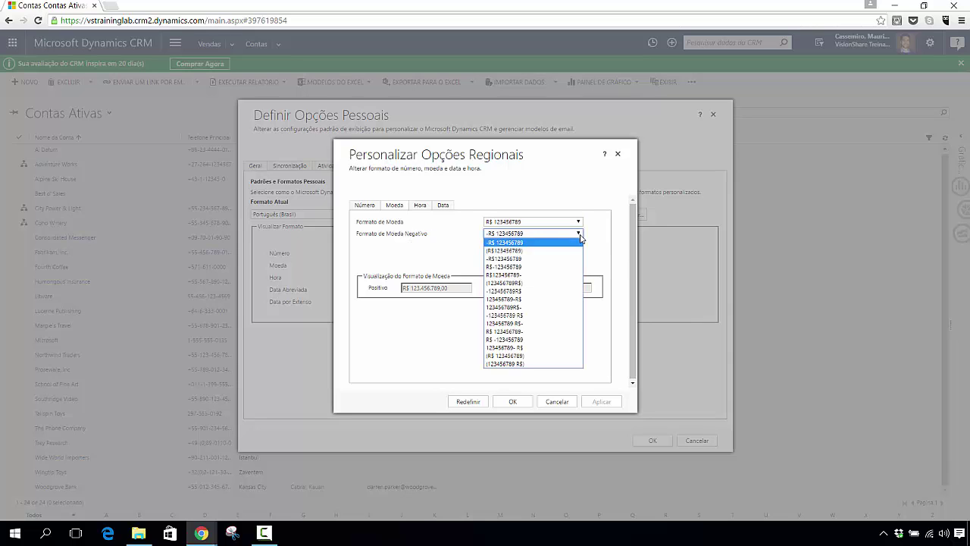
key(Return)
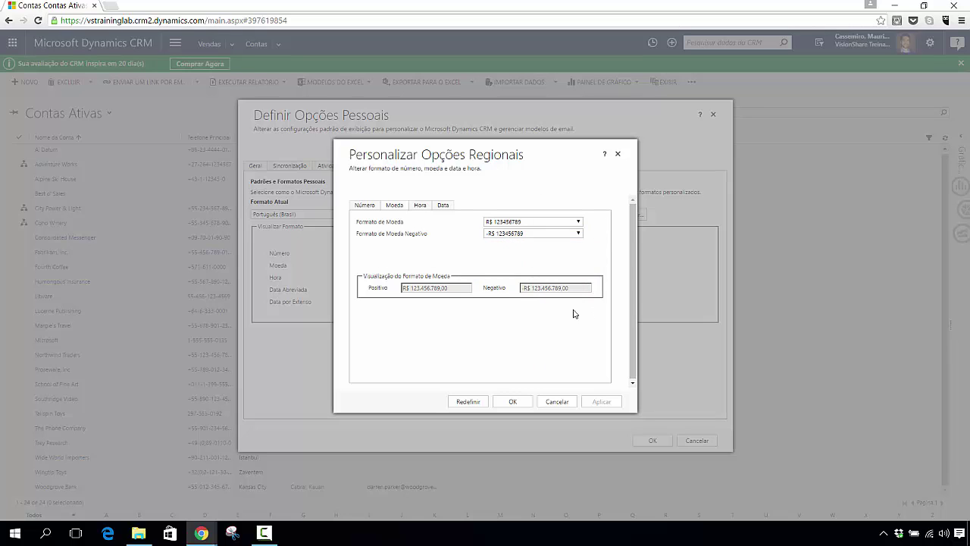
click(421, 206)
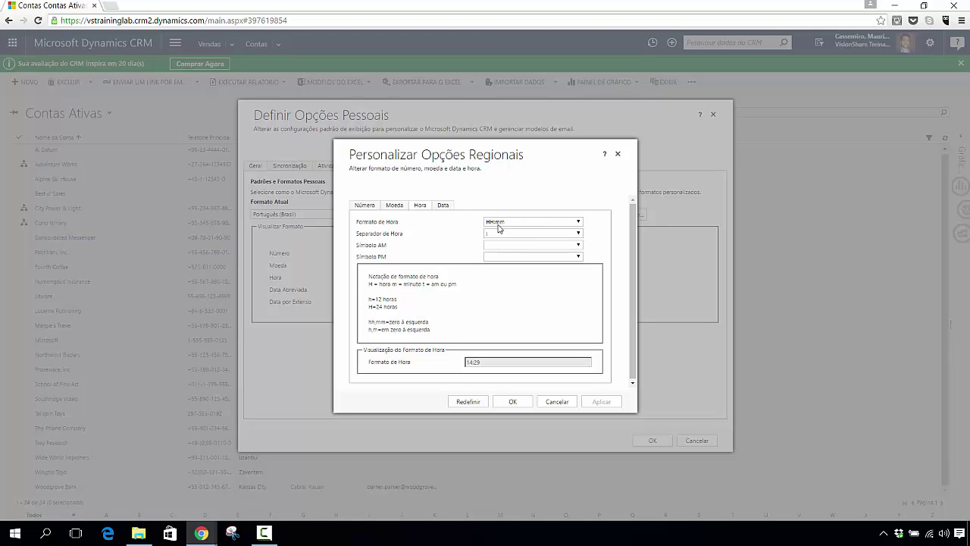
Step: Keep the HH:mm 24-hour time format and colon time separator unchanged
click(575, 222)
click(576, 222)
click(571, 235)
click(570, 236)
click(563, 235)
click(563, 236)
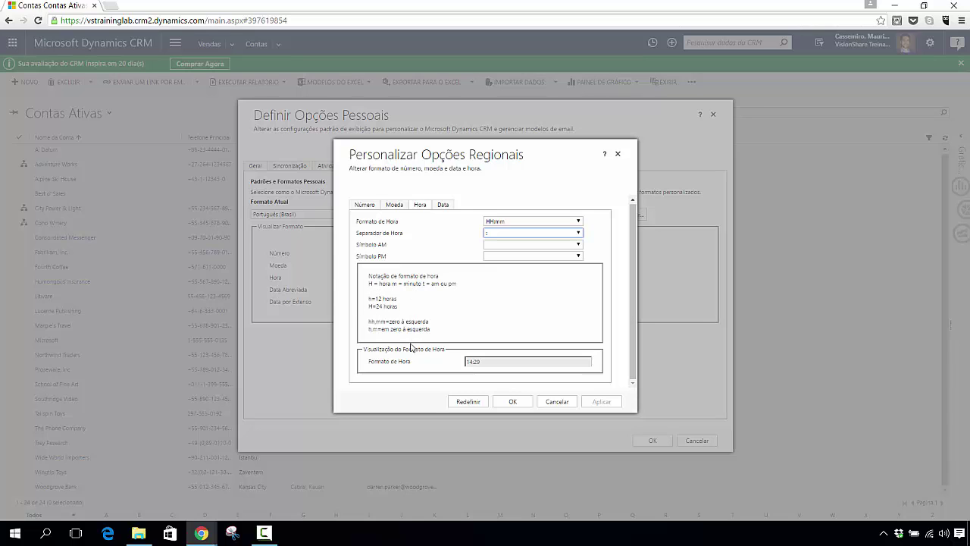
click(442, 205)
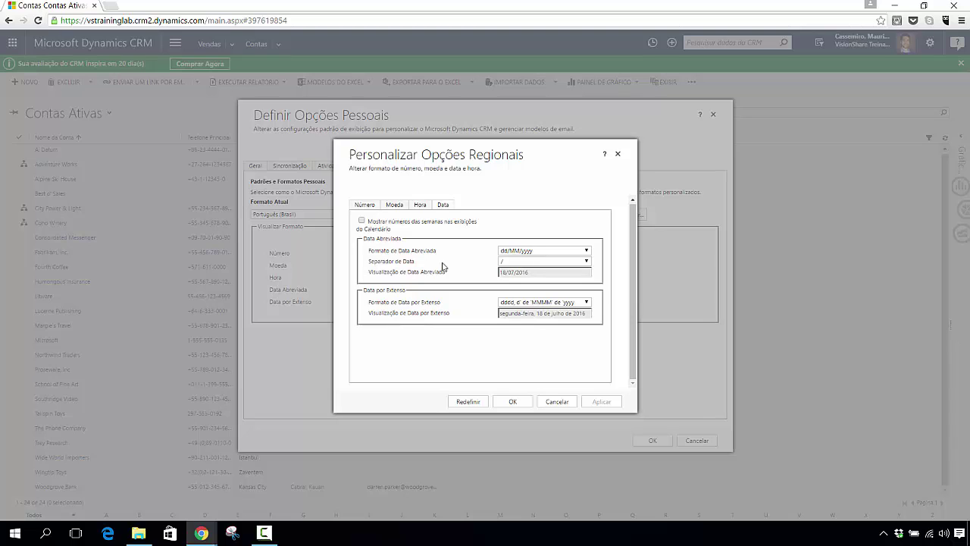
click(572, 260)
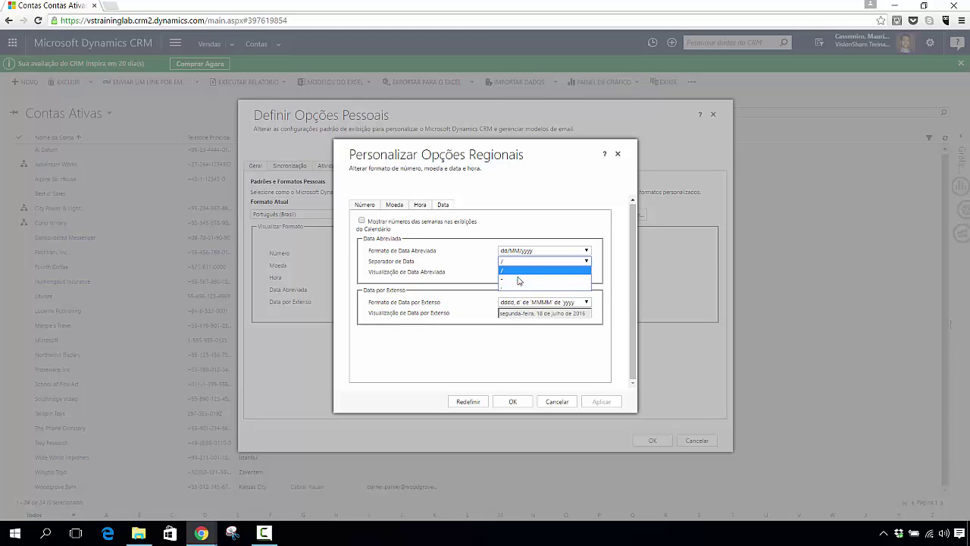
click(618, 256)
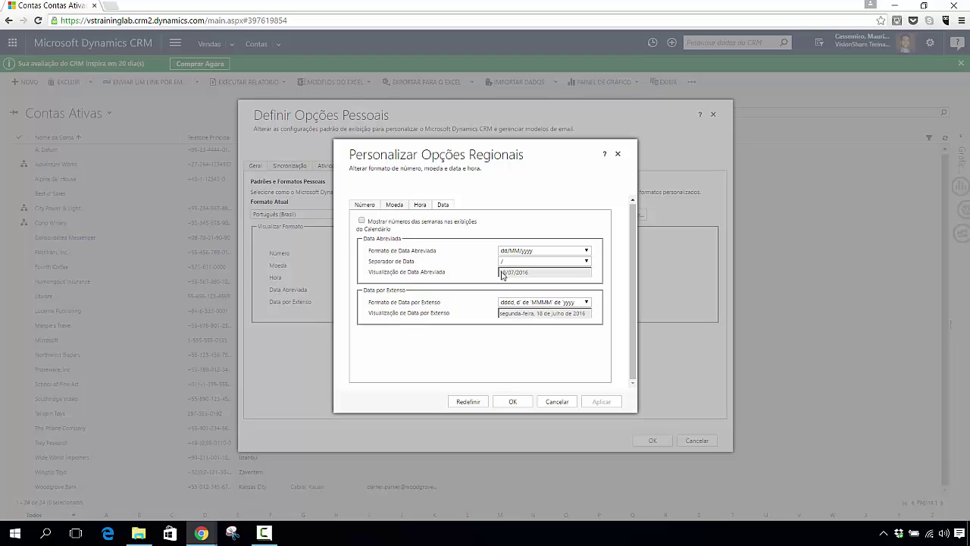
click(586, 301)
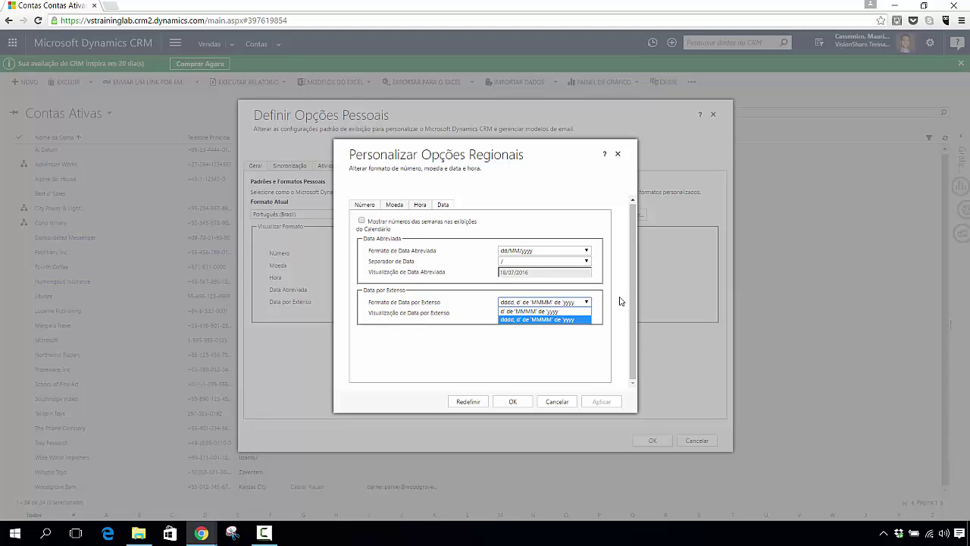
click(620, 301)
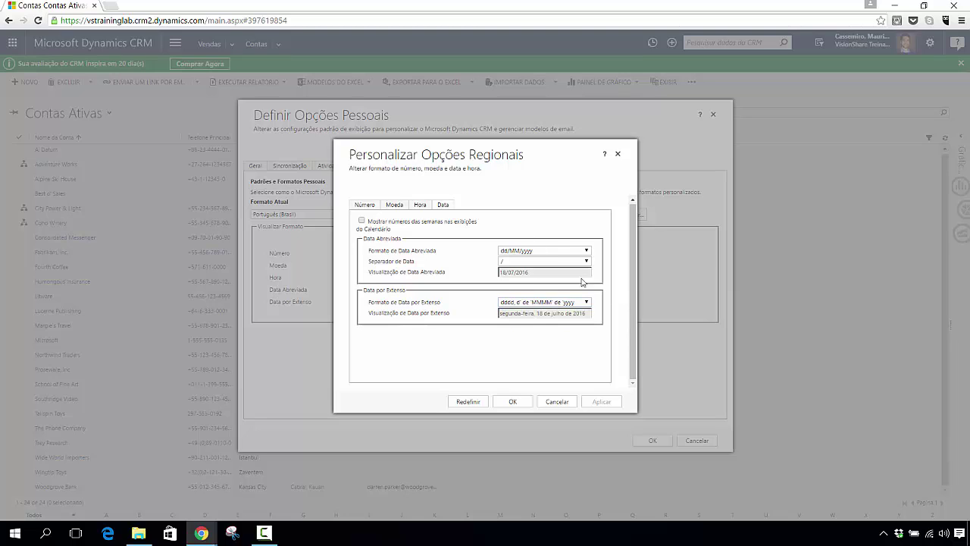
click(366, 206)
click(394, 208)
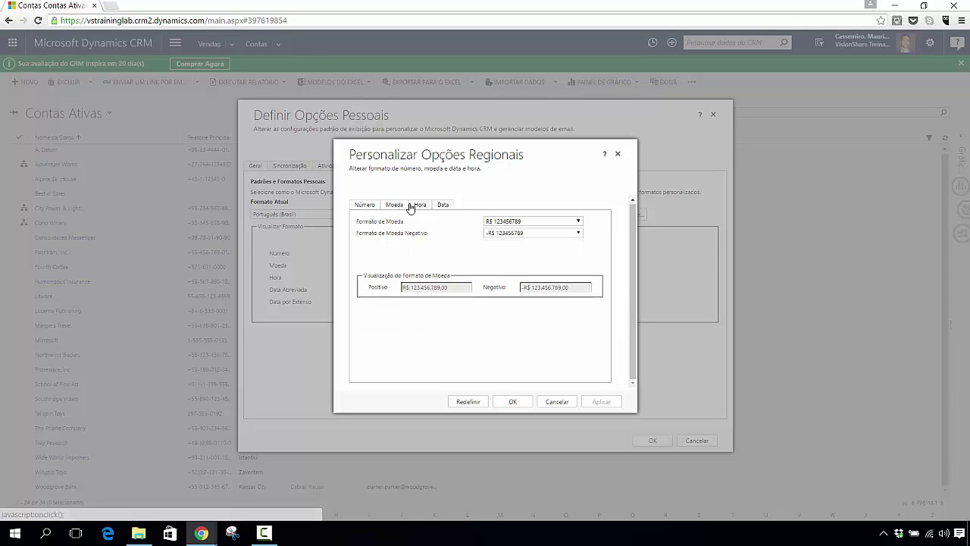
click(421, 208)
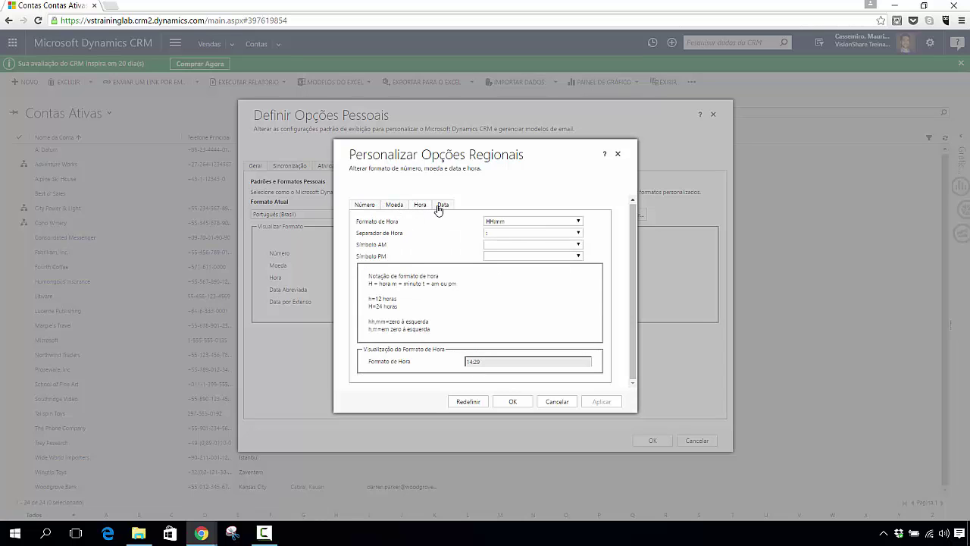
click(439, 207)
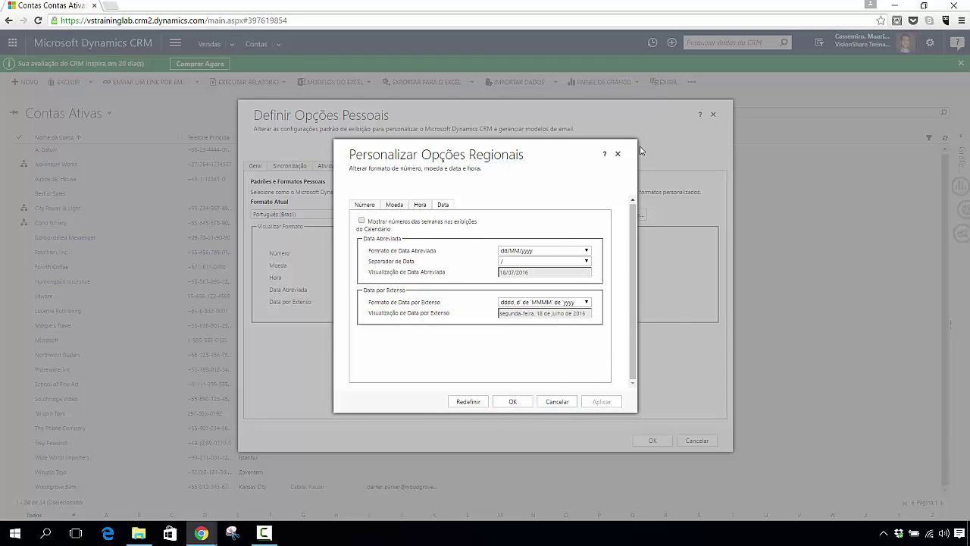
Step: Close Personalizar Opções Regionais and view the Modelos de Email tab, which lists no templates
click(619, 155)
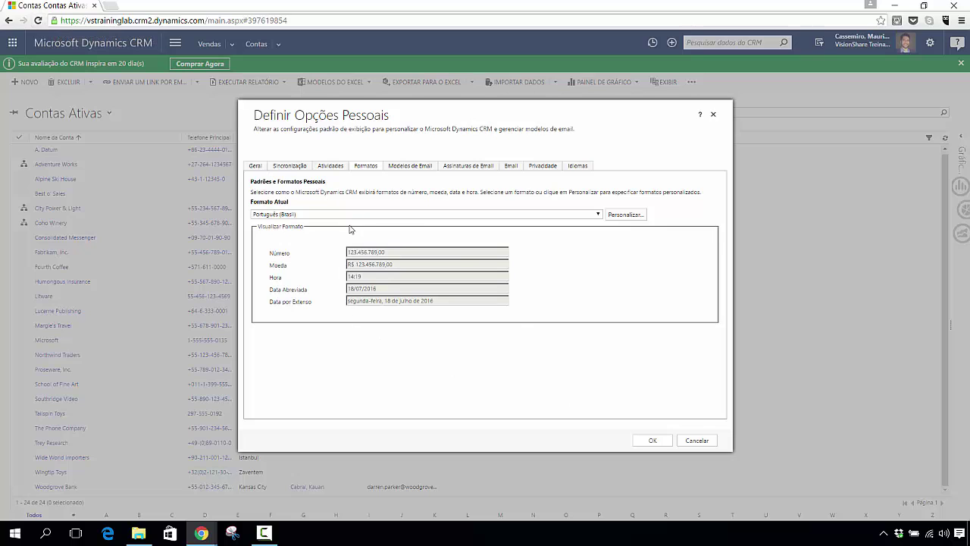
click(408, 170)
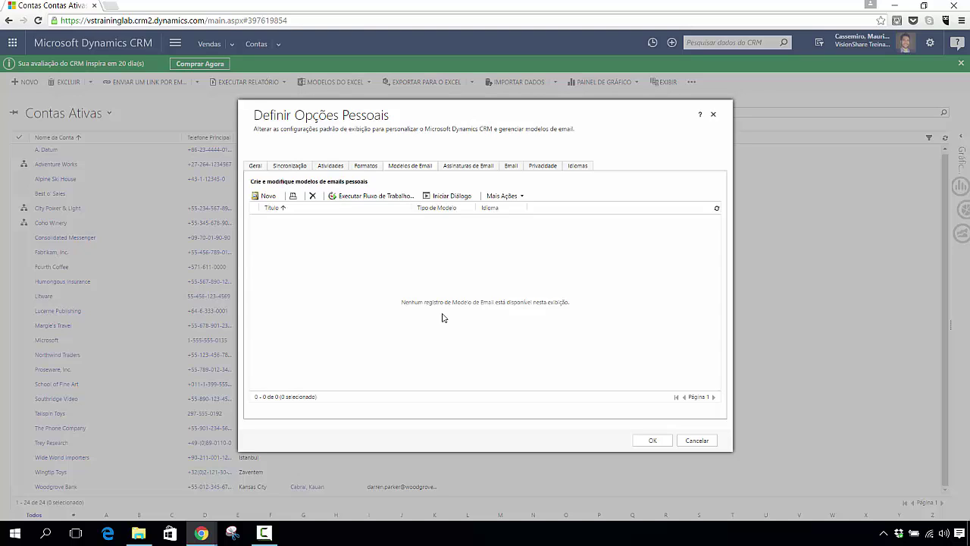
Step: View the Assinaturas de Email tab, which shows no personal signatures yet
click(467, 168)
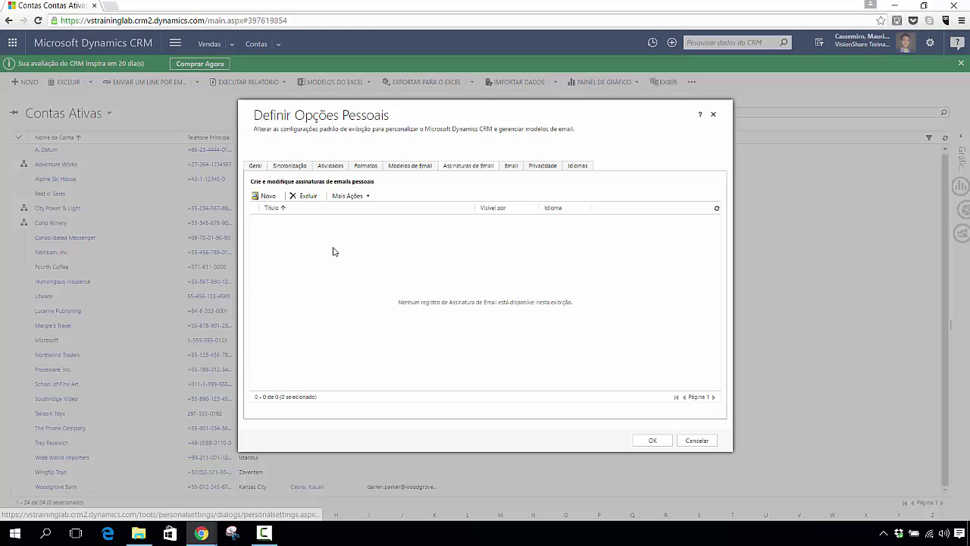
Step: Create a new signature titled 'Assinatura' plus the owner's name, with name, Diretor Comercial title and phone
click(266, 195)
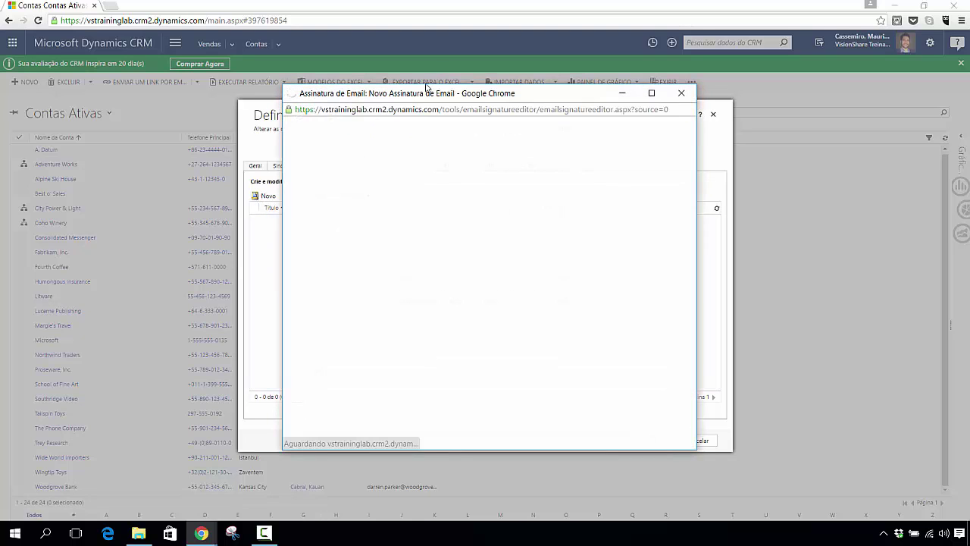
drag(417, 97, 461, 95)
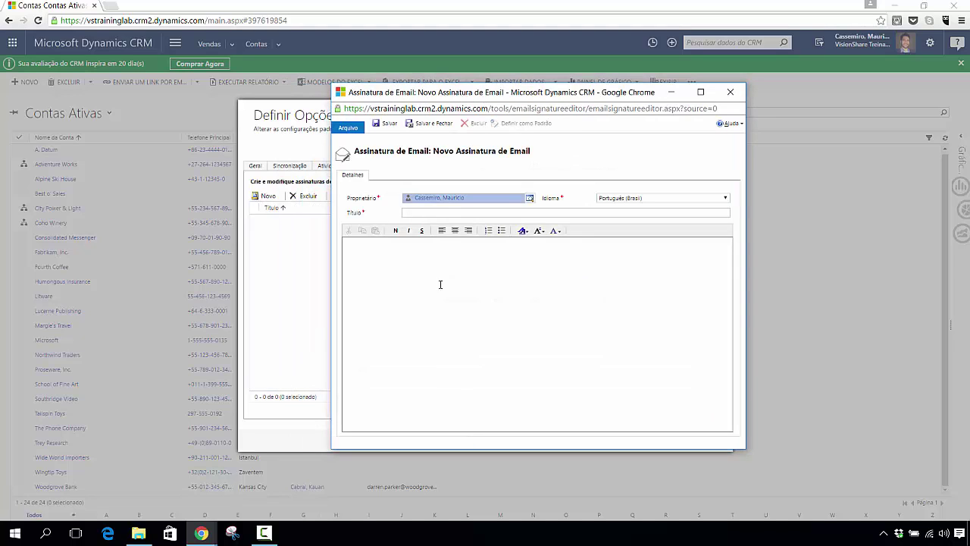
click(436, 213)
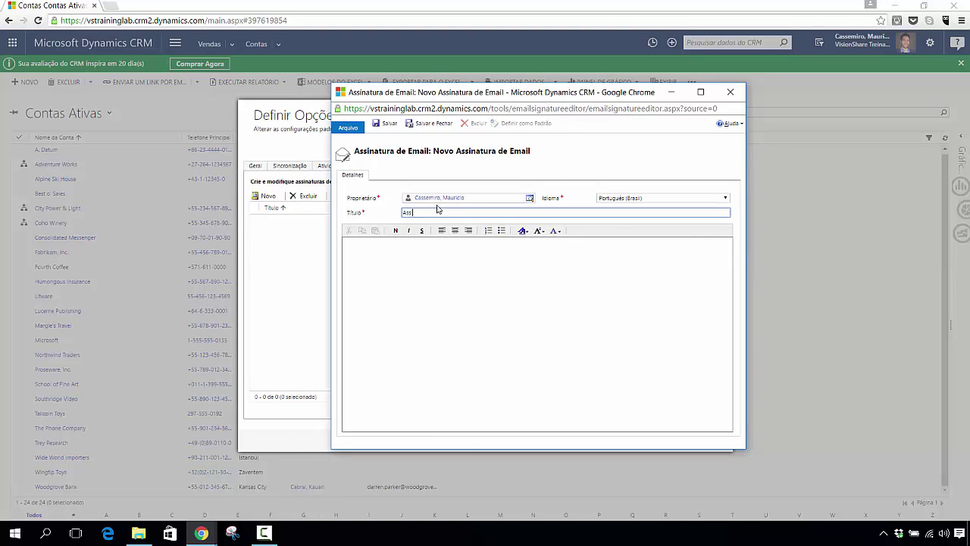
text(Assinatura Mauricio Cassemiro)
click(427, 270)
text(Mauricio)
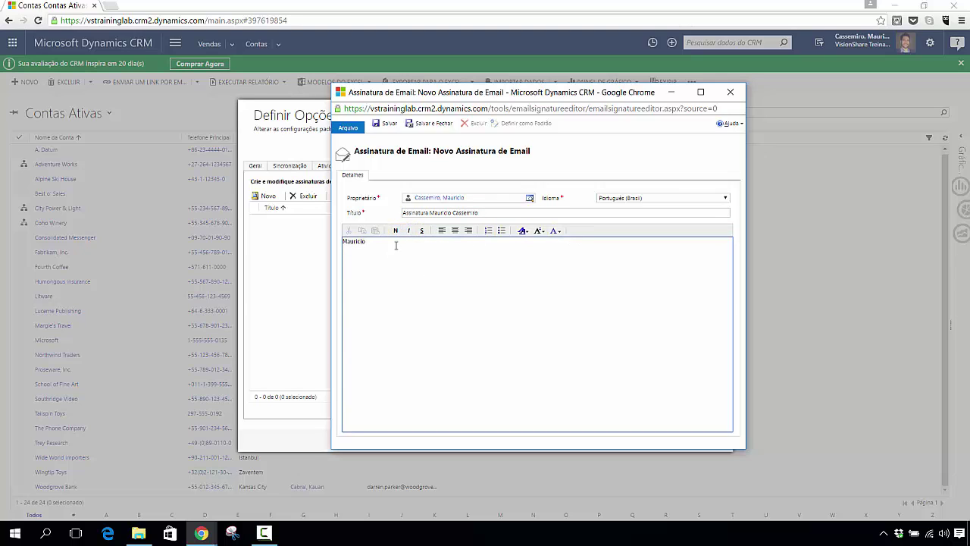
text( Cassemiro)
text( - Diretor)
text( Com)
text(one)
Step: Save the signature, set it as default, close the editor and confirm Personal Options with OK
click(387, 125)
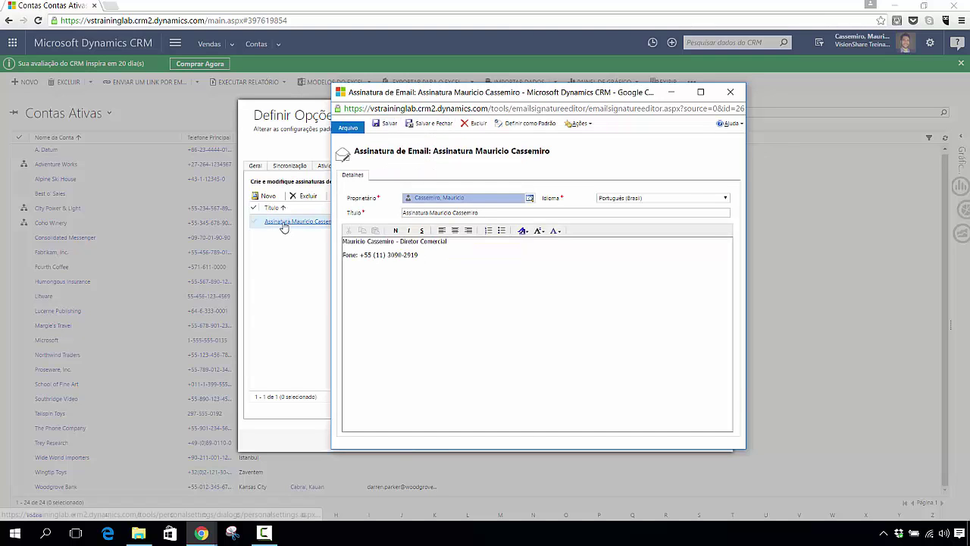
click(369, 241)
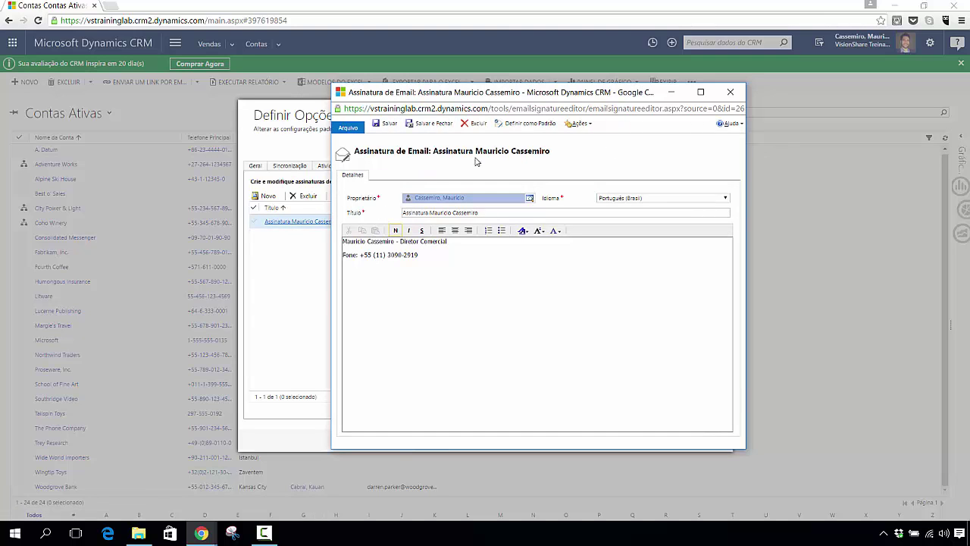
click(530, 124)
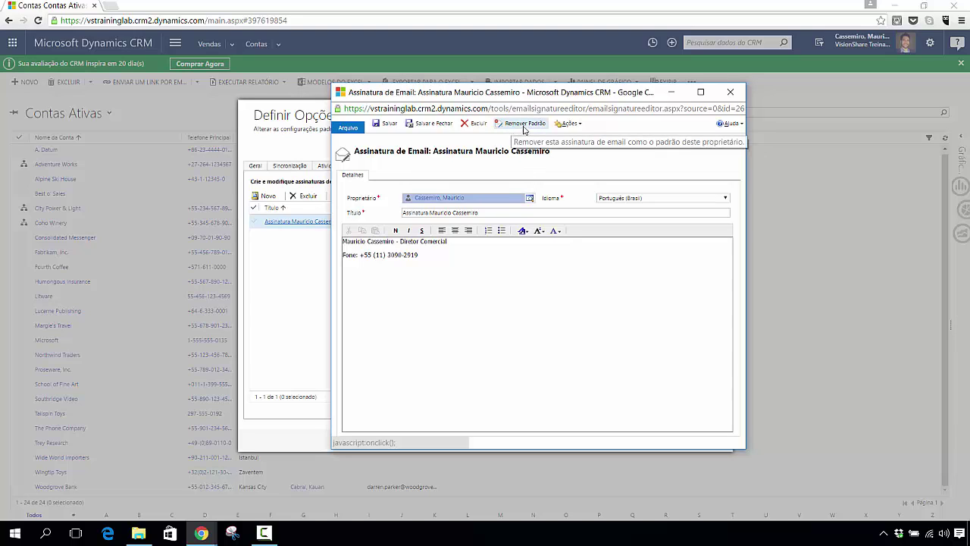
click(569, 125)
click(573, 176)
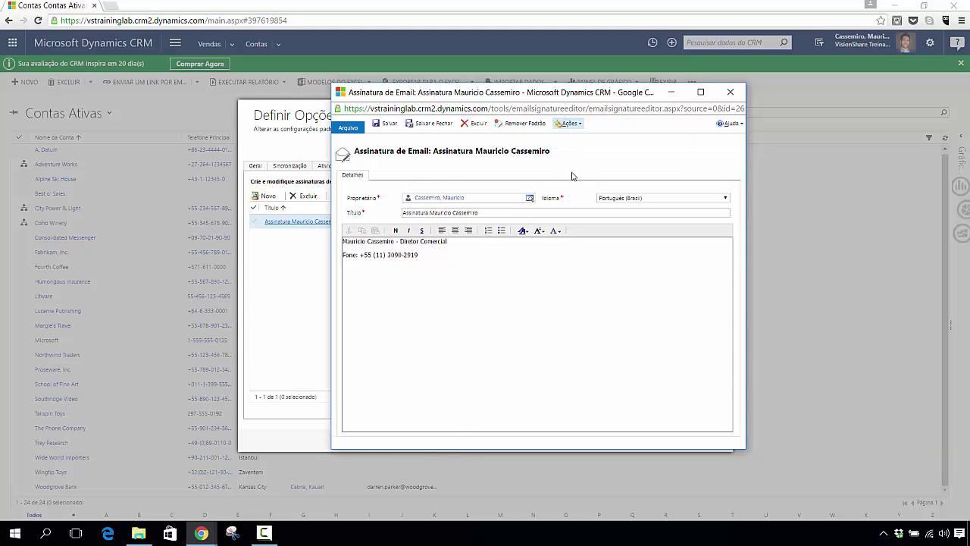
click(731, 93)
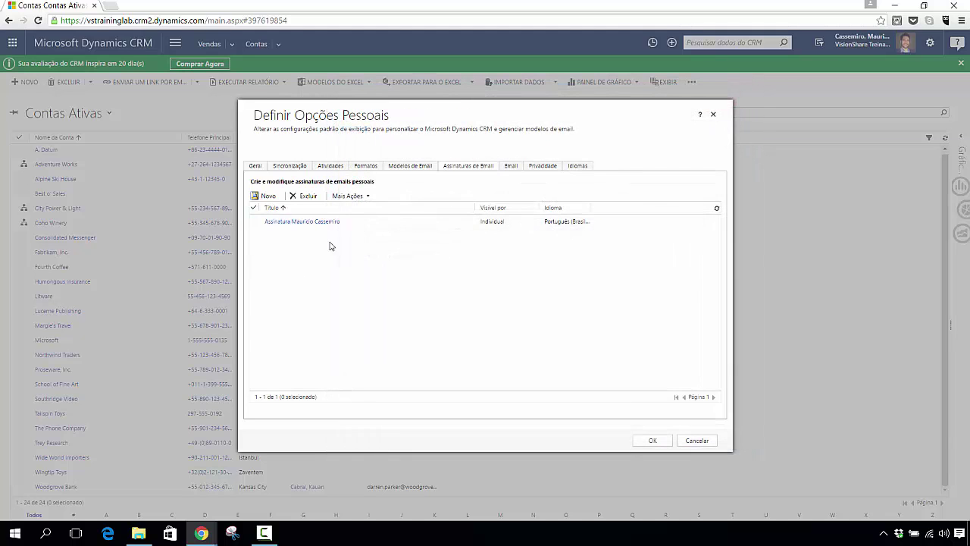
click(372, 224)
click(353, 197)
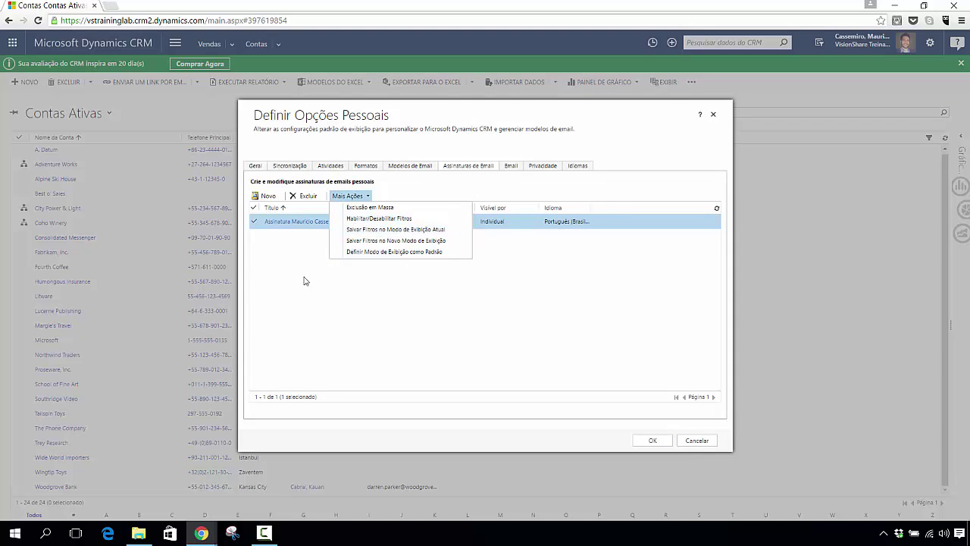
click(367, 295)
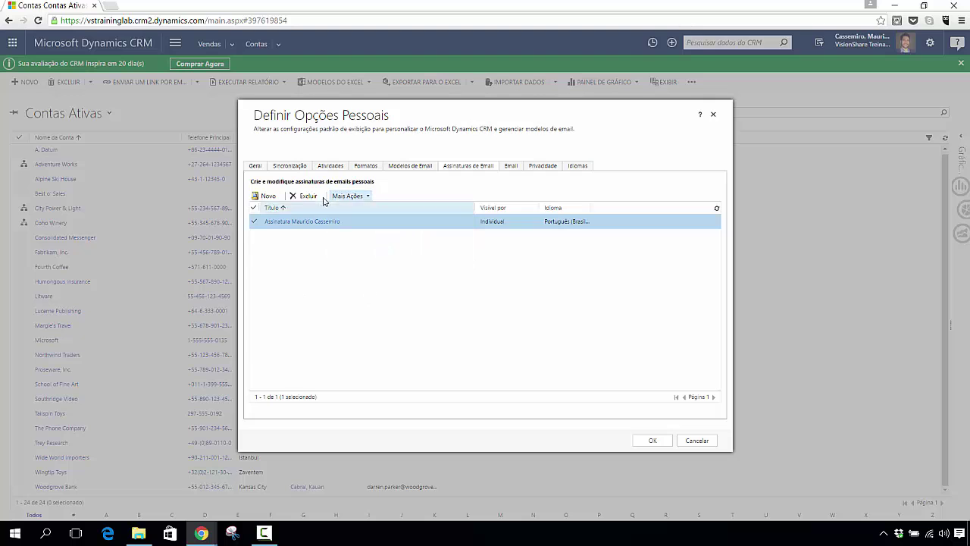
click(645, 444)
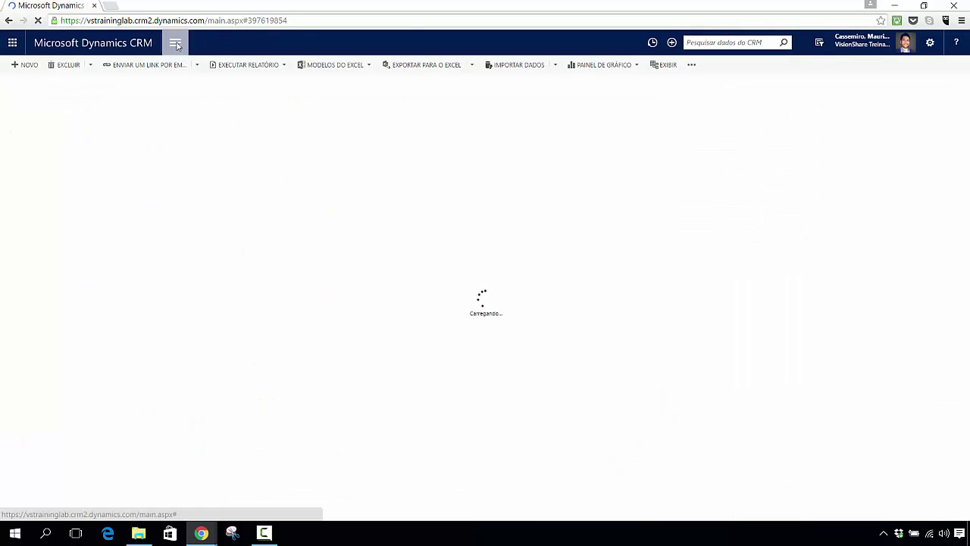
Step: Open the lost Aparelhos de Cozinha opportunity from Vendas > Oportunidades and its Fechado closing activity
click(175, 44)
click(79, 84)
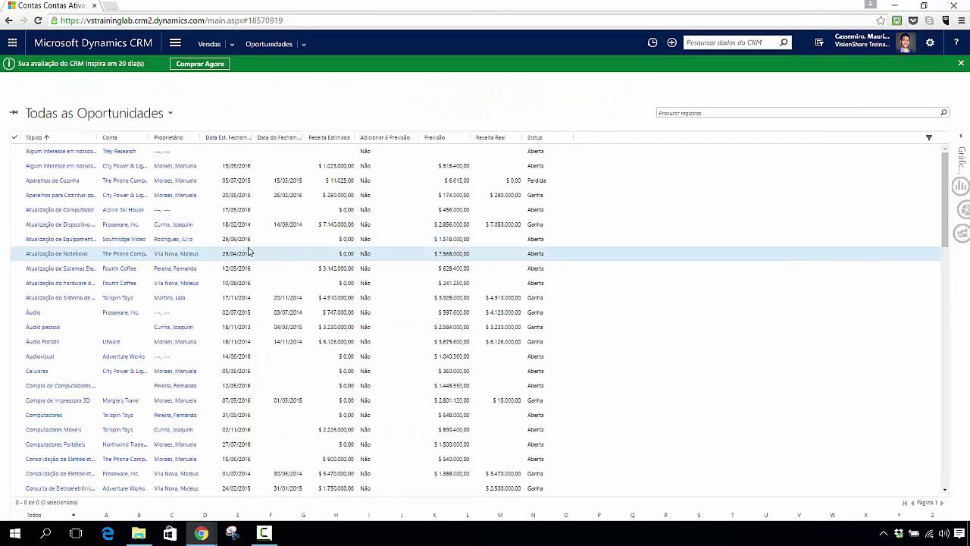
click(56, 182)
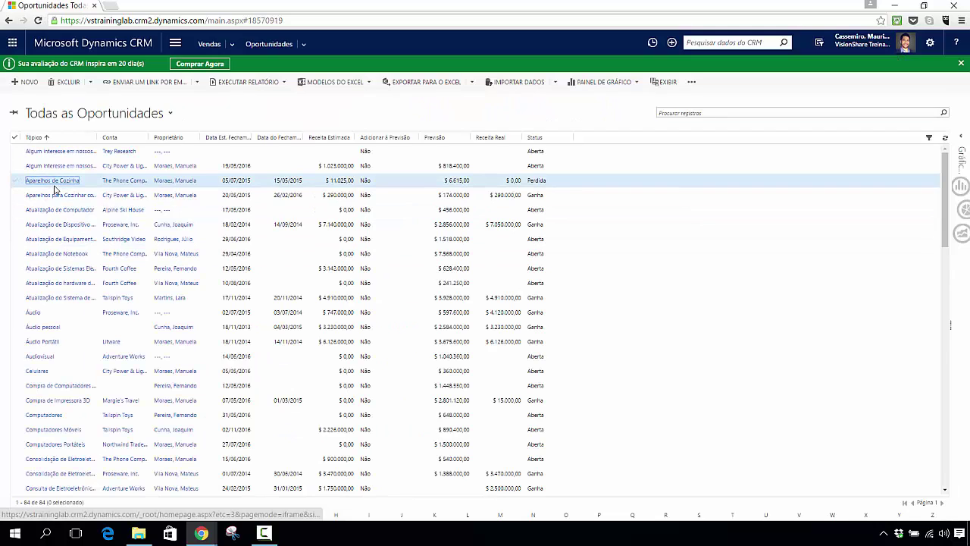
click(49, 186)
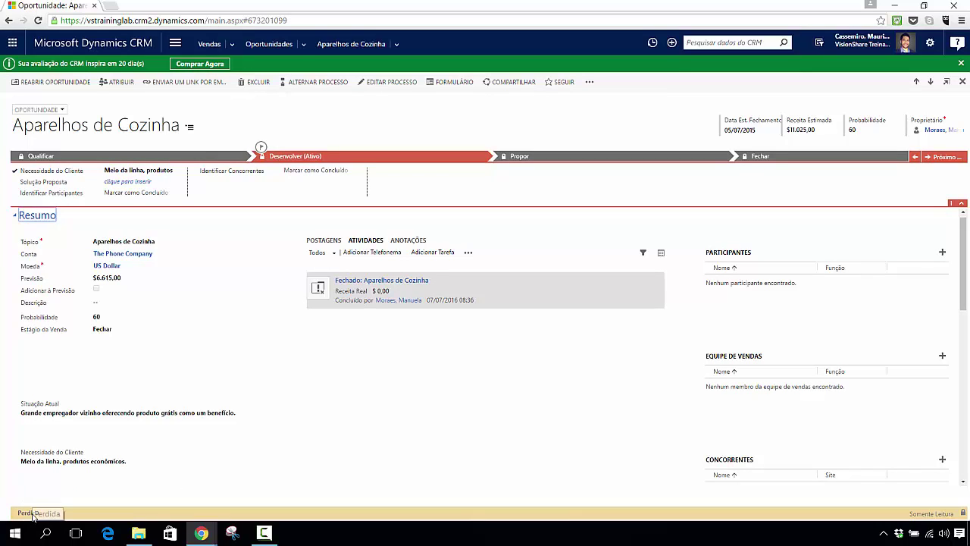
click(322, 296)
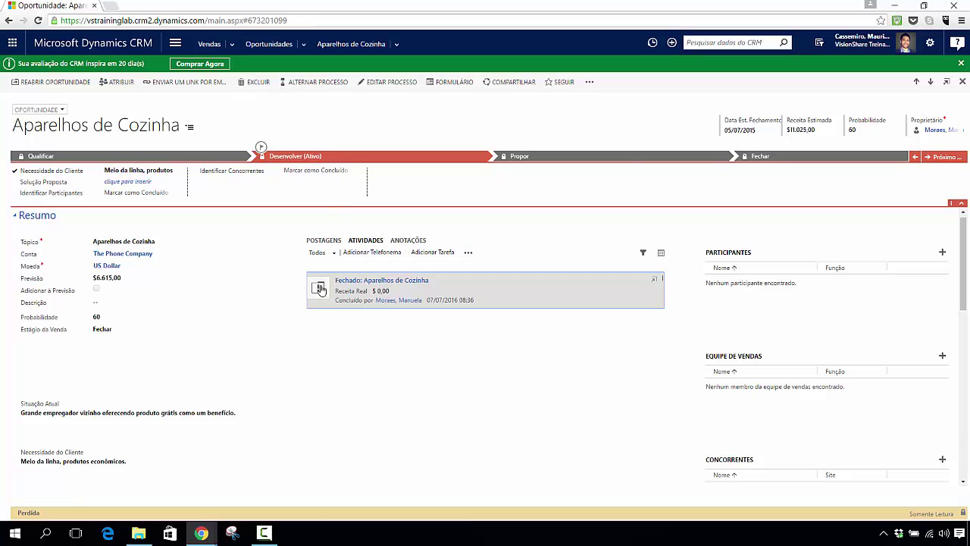
double_click(320, 290)
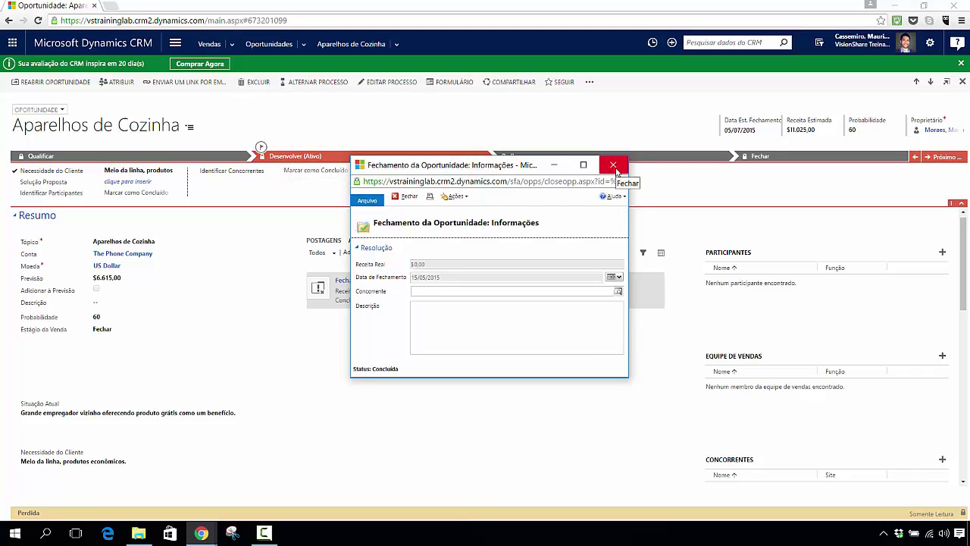
drag(480, 170, 598, 227)
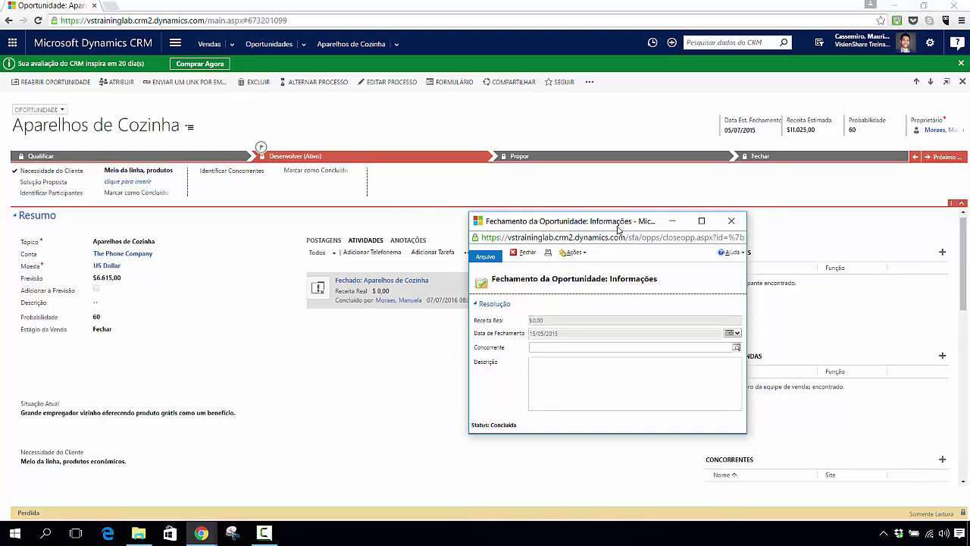
click(732, 222)
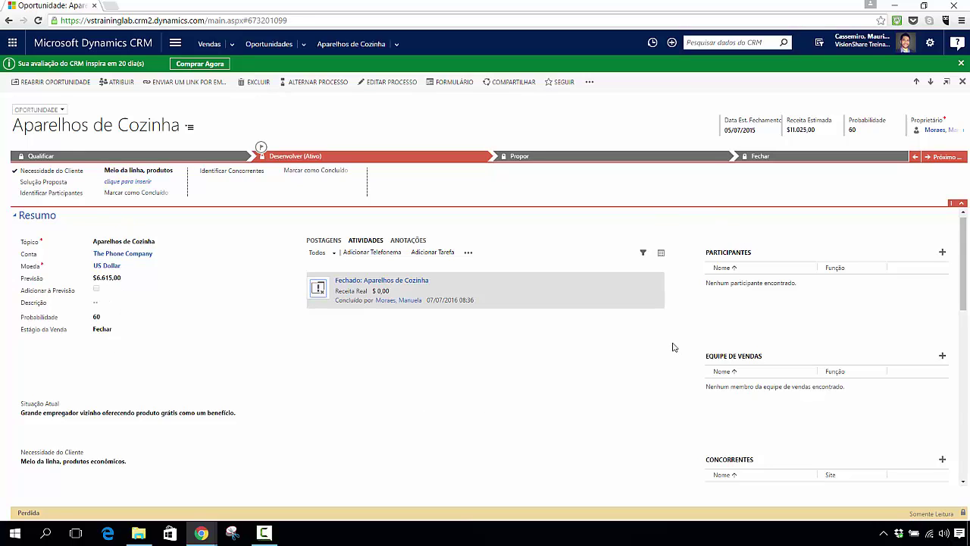
Step: Reopen the lost Aparelhos de Cozinha opportunity and start a new e-mail activity for it
click(44, 85)
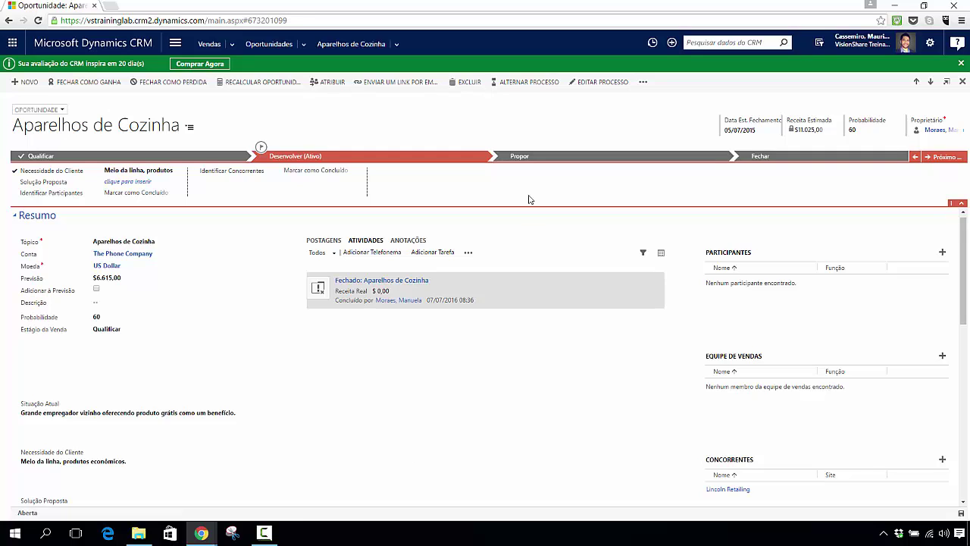
click(468, 253)
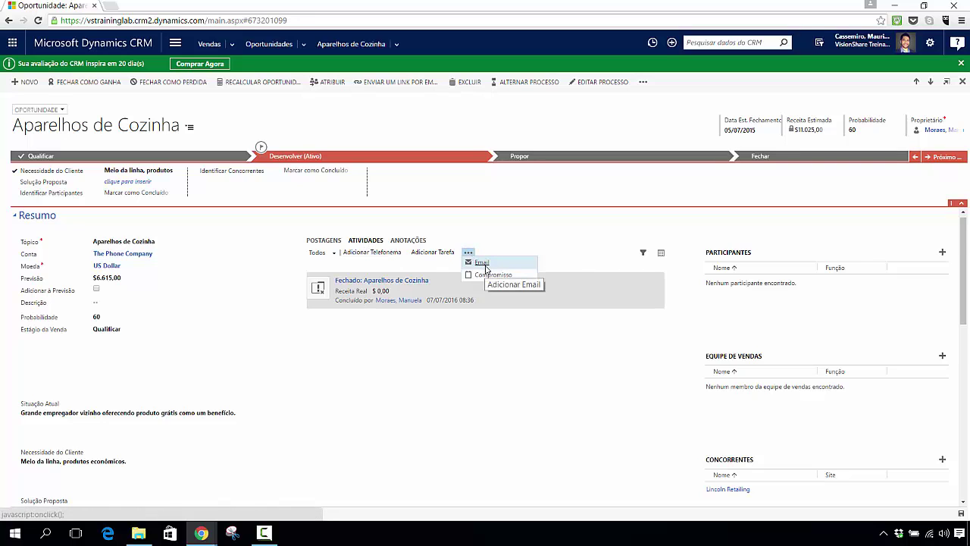
click(482, 262)
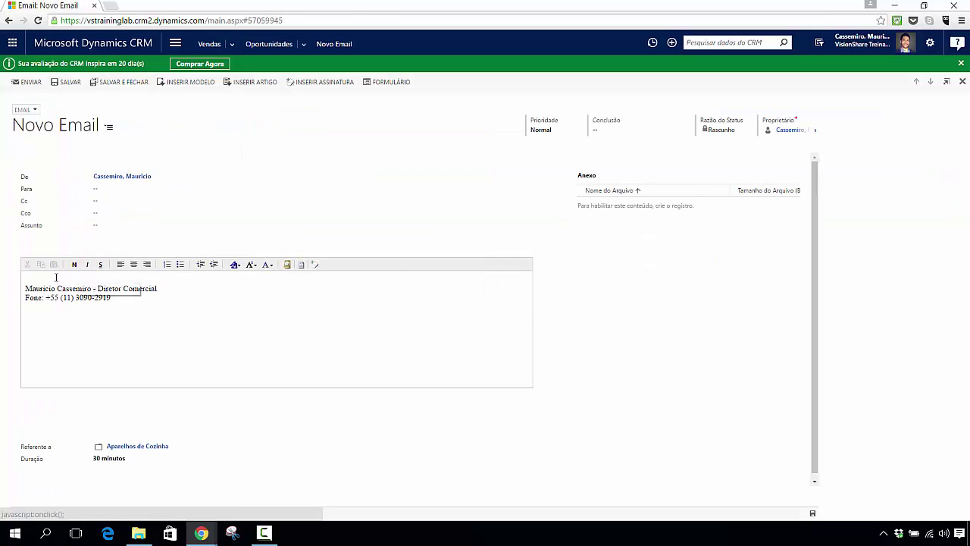
Step: Abandon the signature-prefilled e-mail draft without saving and go back to Aparelhos de Cozinha
click(131, 193)
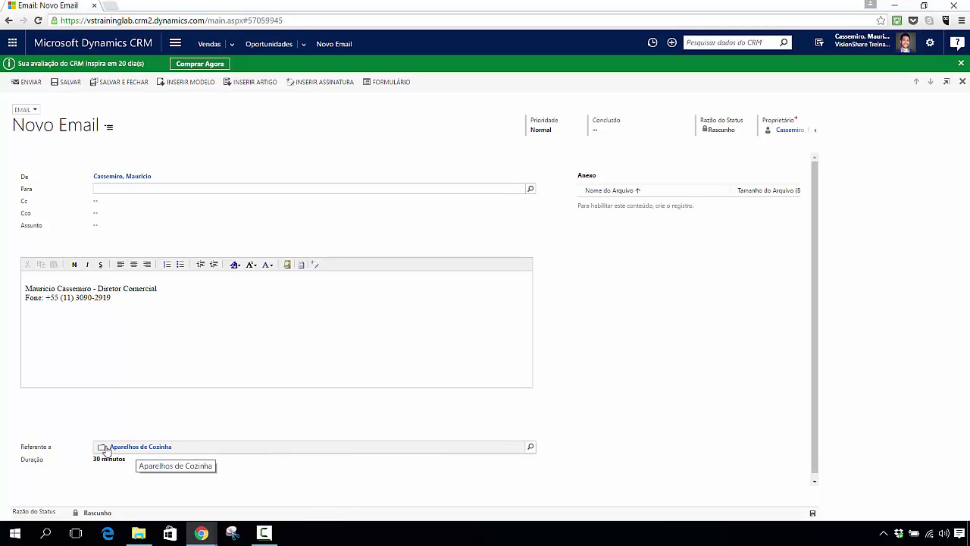
click(143, 448)
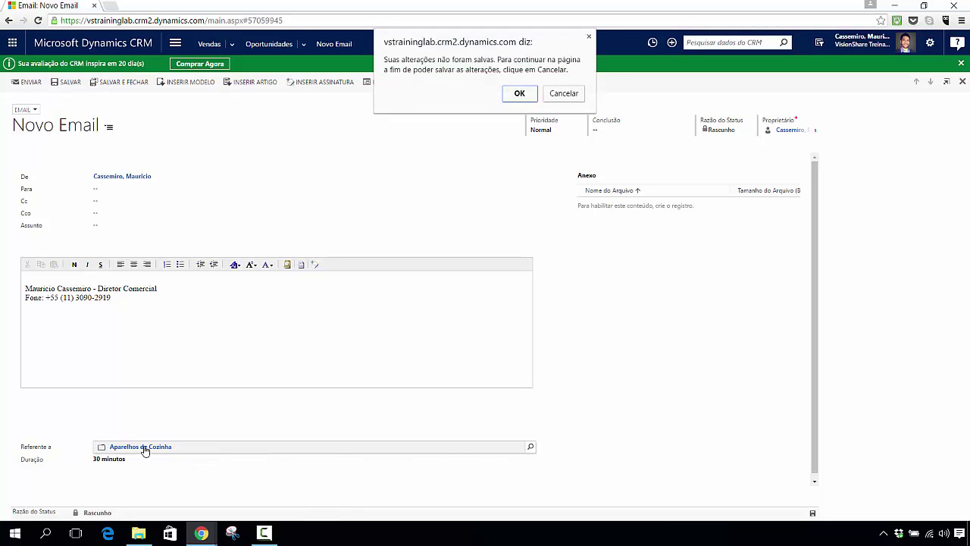
click(520, 94)
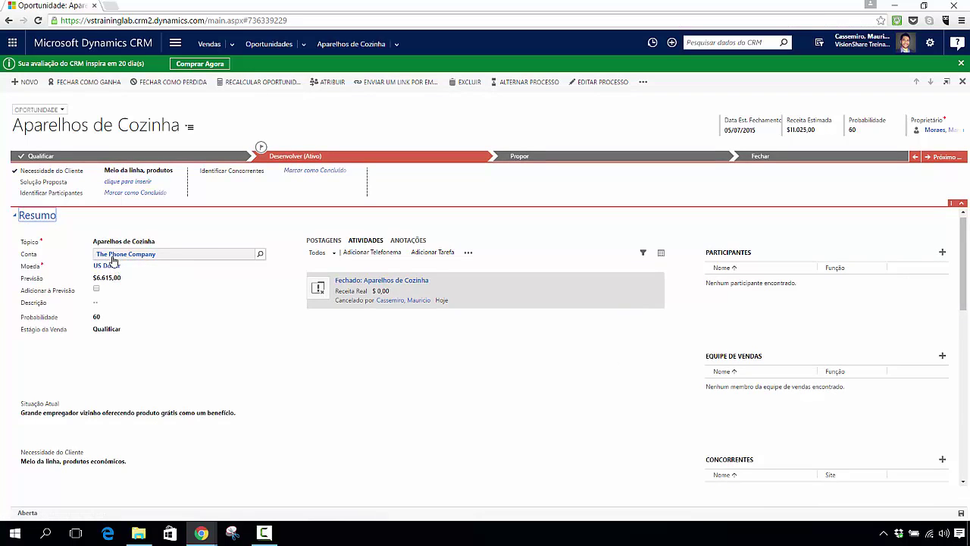
Step: Copy The Phone Company primary contact's e-mail, then reopen Aparelhos de Cozinha from Oportunidades Recentes
click(125, 256)
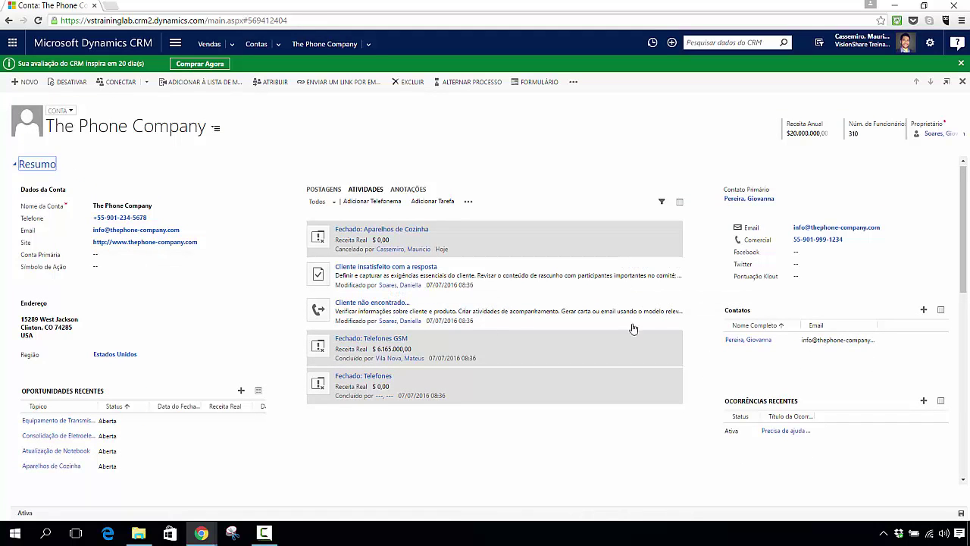
click(758, 200)
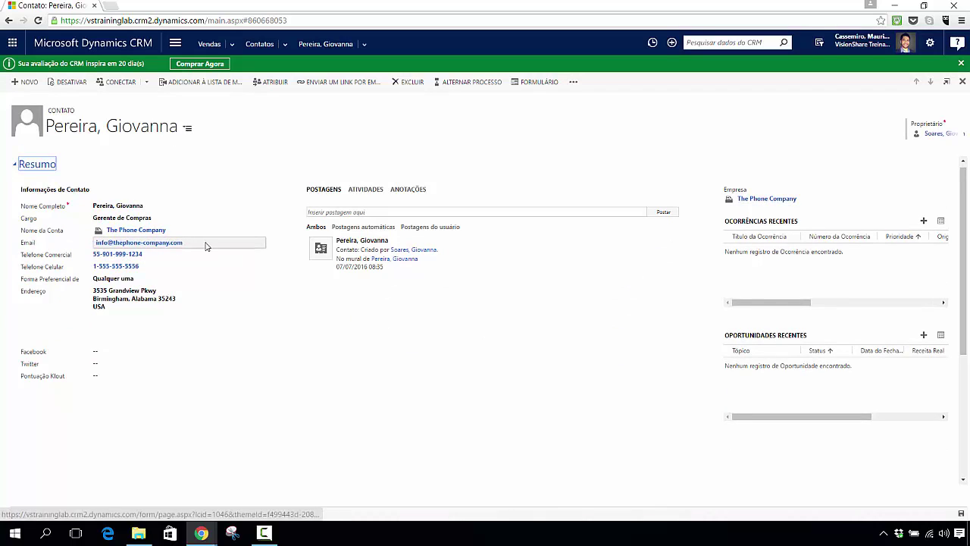
click(148, 231)
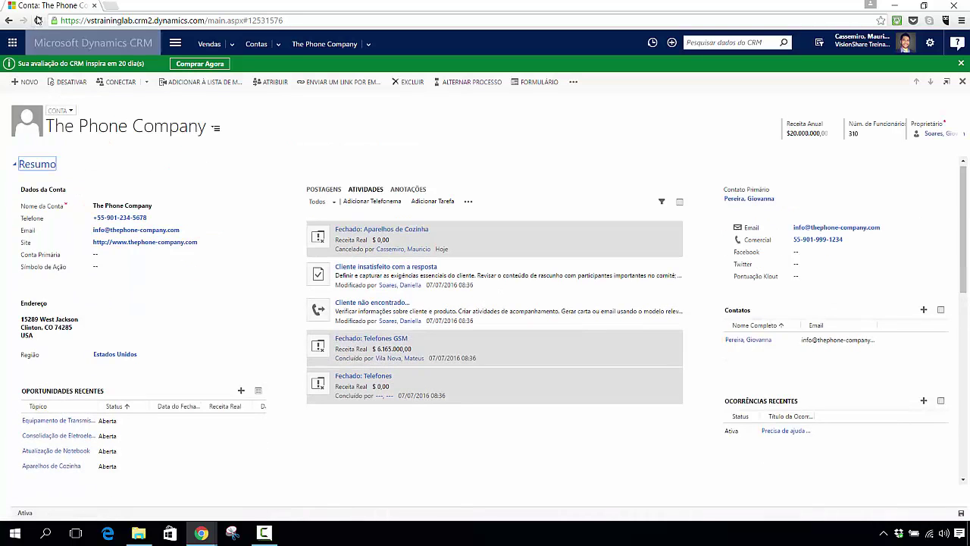
click(278, 280)
click(219, 245)
key(ctrl+c)
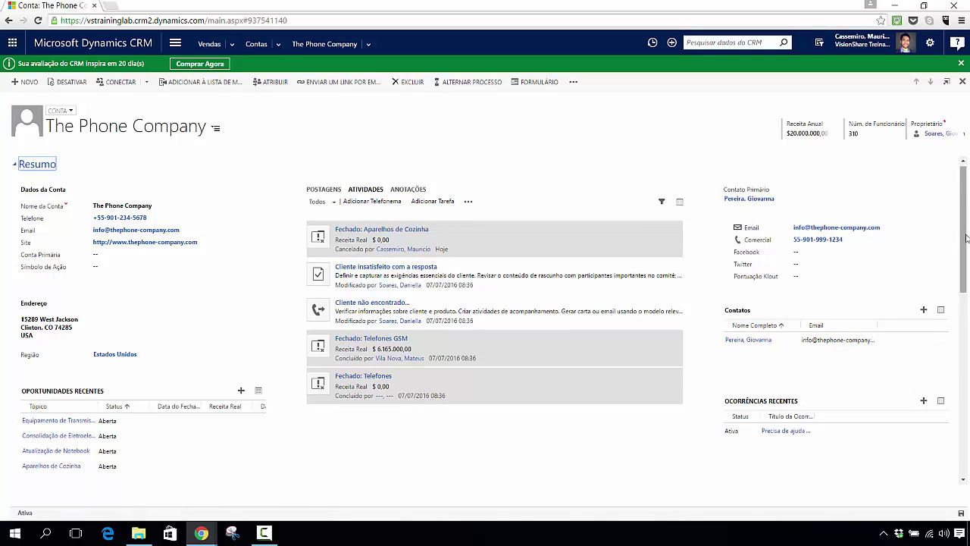
scroll(967, 293, down, 2)
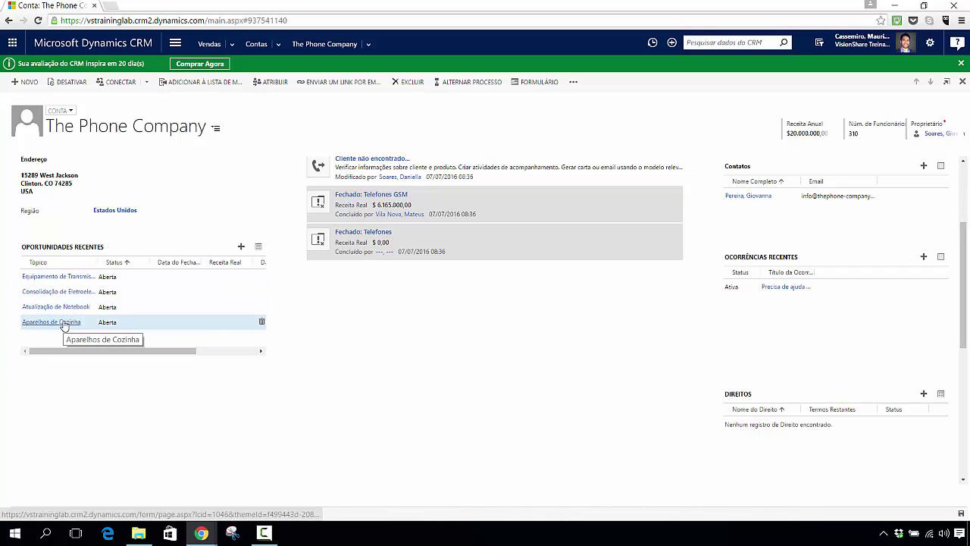
click(55, 323)
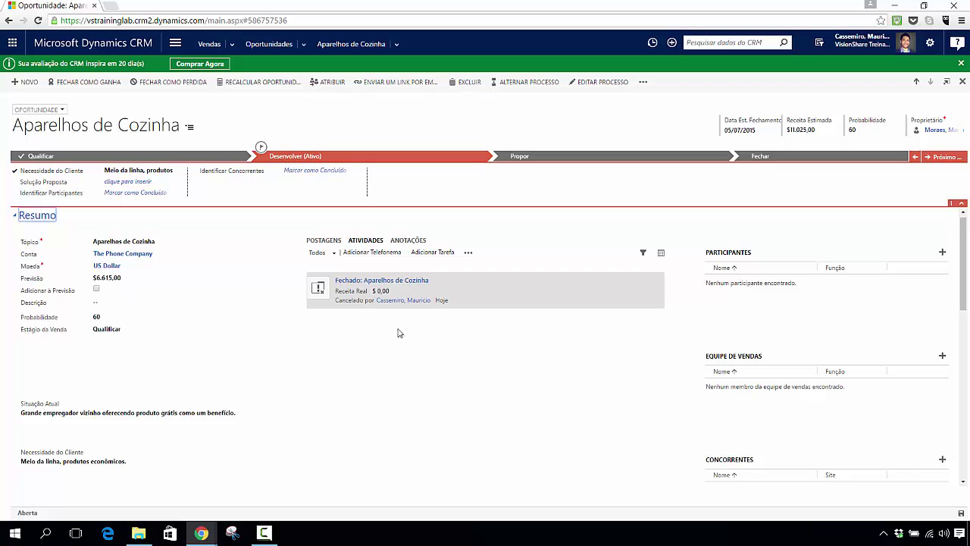
Step: Start a new e-mail for Aparelhos de Cozinha and inspect the prefilled signature lines
click(468, 254)
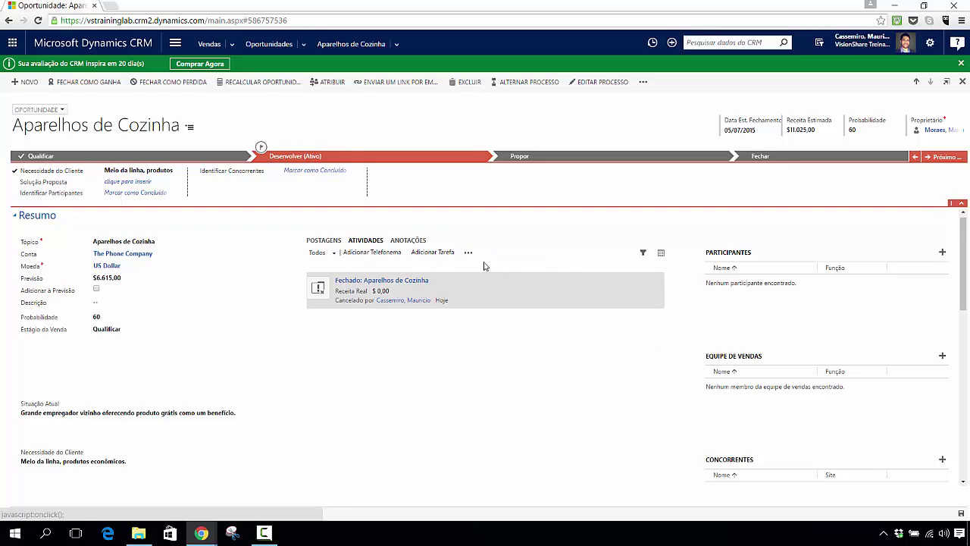
click(476, 262)
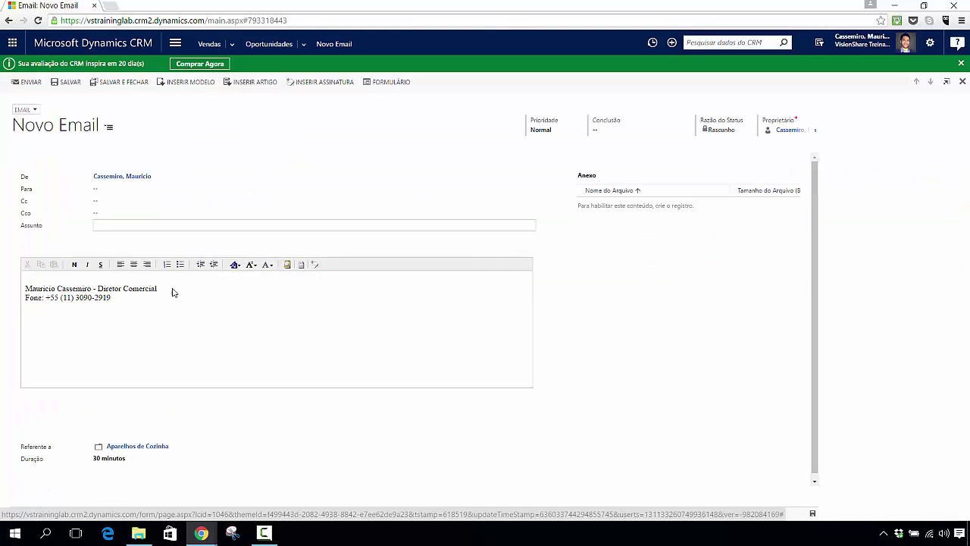
drag(116, 297, 21, 288)
click(32, 281)
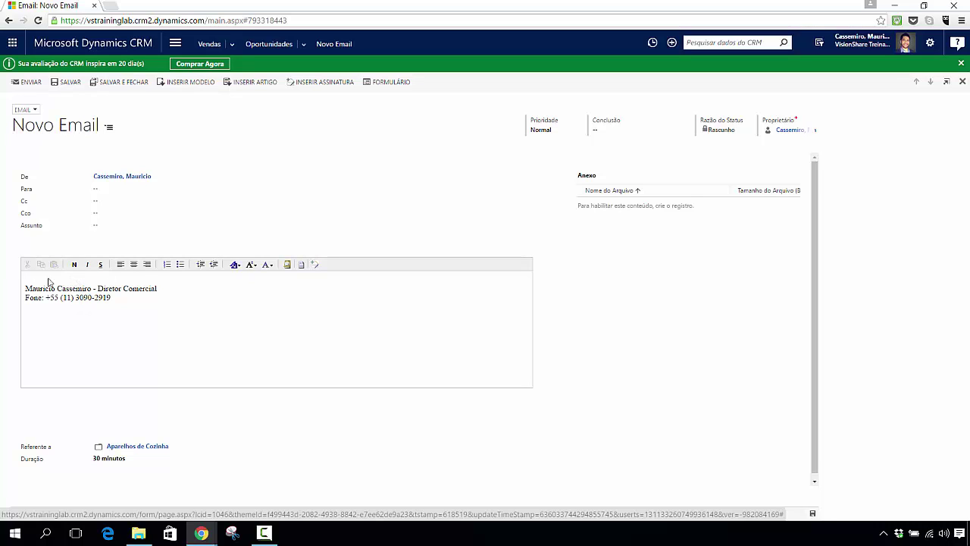
Step: Paste the contact's e-mail address into Para and try the recipient lookup, leaving the subject empty
click(151, 189)
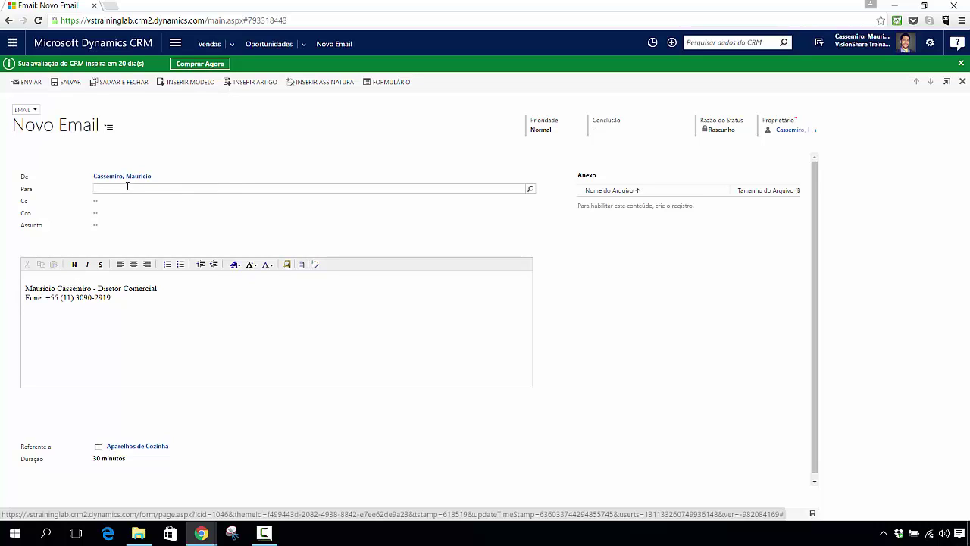
key(ctrl+v)
key(BackSpace)
key(BackSpace)
key(BackSpace)
key(BackSpace)
key(BackSpace)
key(BackSpace)
key(BackSpace)
key(BackSpace)
key(BackSpace)
key(BackSpace)
key(BackSpace)
key(BackSpace)
key(BackSpace)
key(BackSpace)
key(BackSpace)
key(BackSpace)
key(BackSpace)
key(BackSpace)
key(BackSpace)
key(BackSpace)
key(BackSpace)
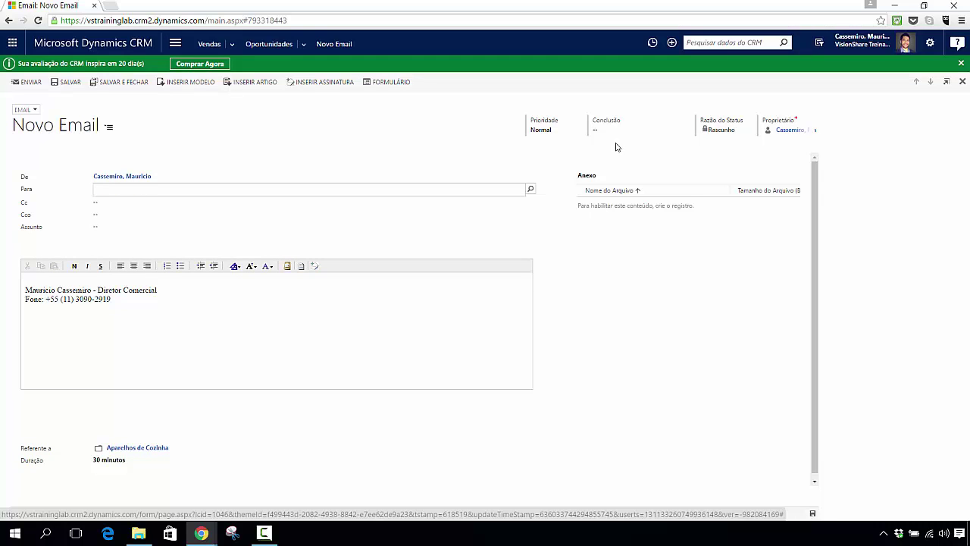
click(530, 189)
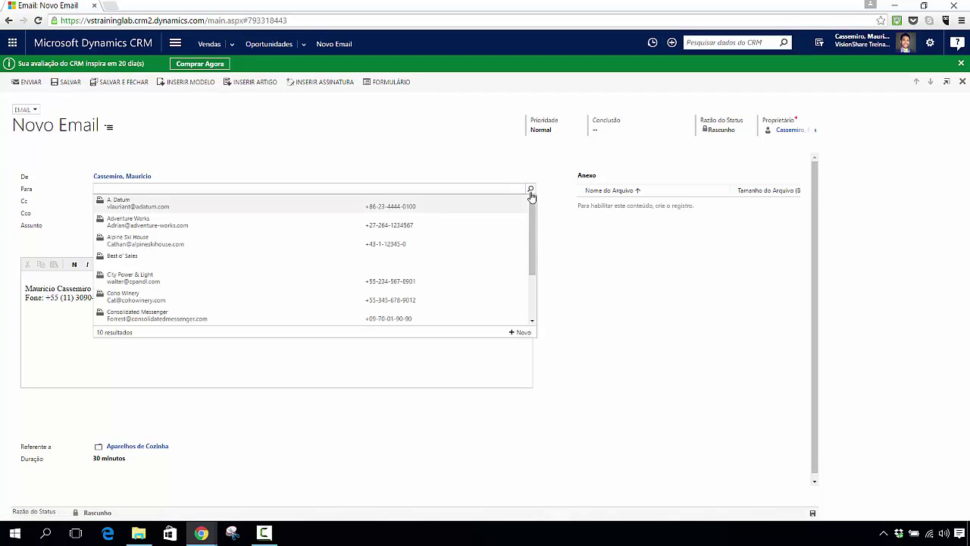
key(Escape)
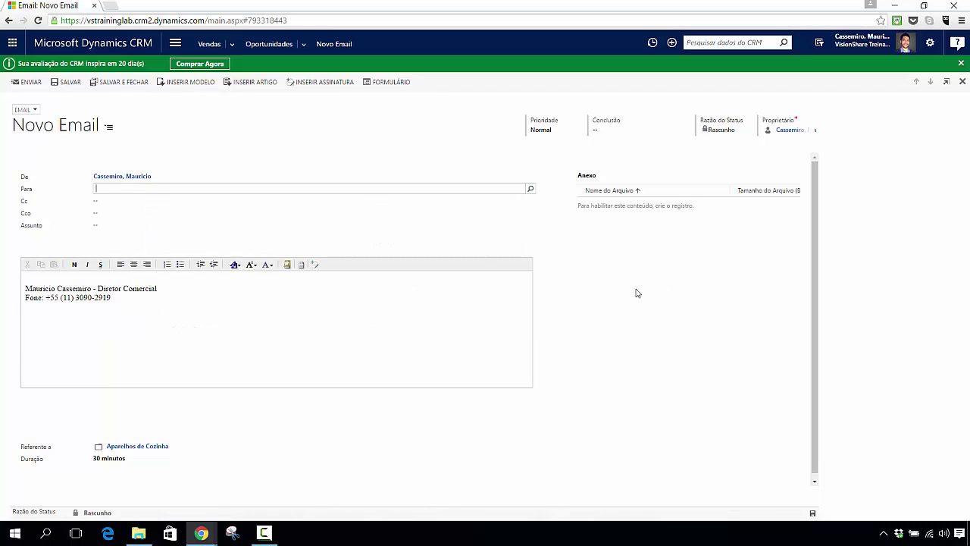
click(114, 214)
click(109, 226)
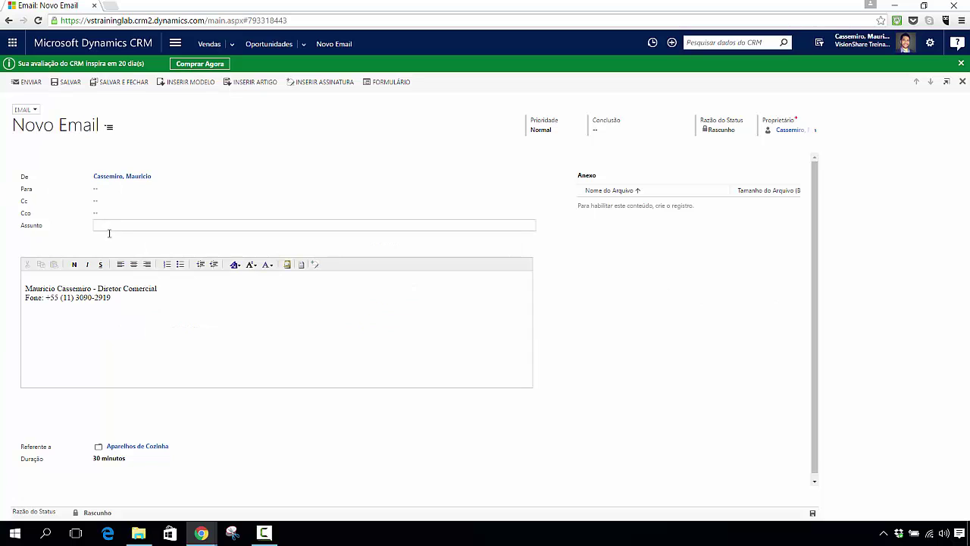
click(112, 283)
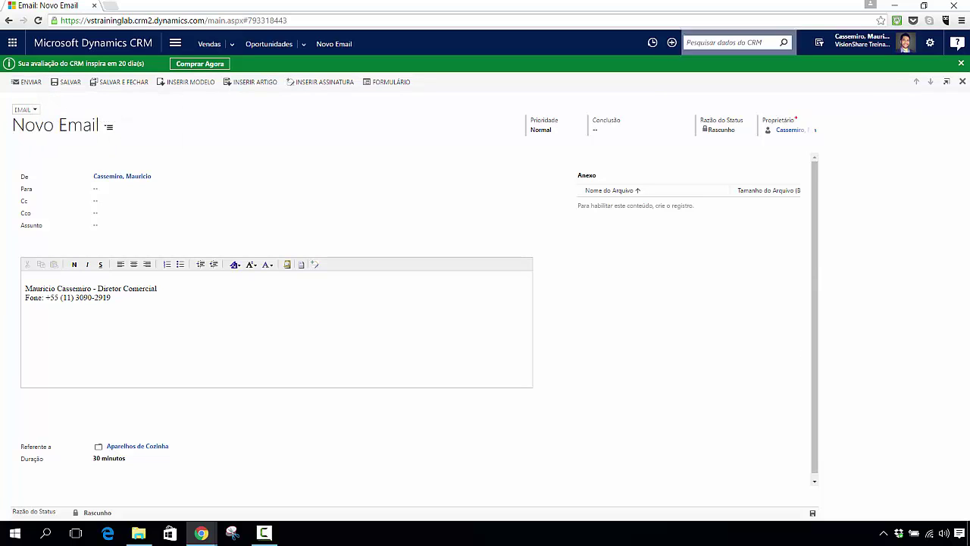
click(930, 45)
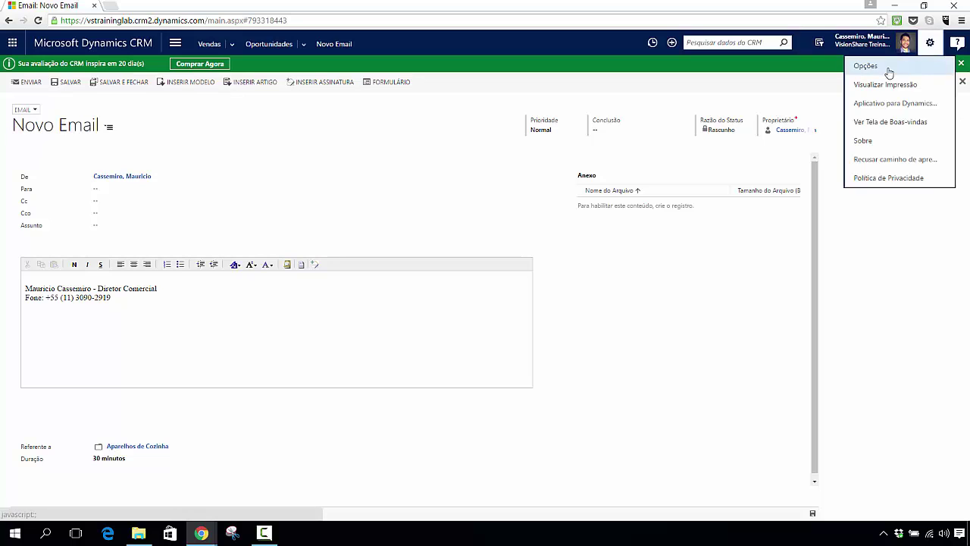
Step: Open Opções, review the Modelos de Email and Assinaturas de Email tabs, then show the Email settings
click(865, 66)
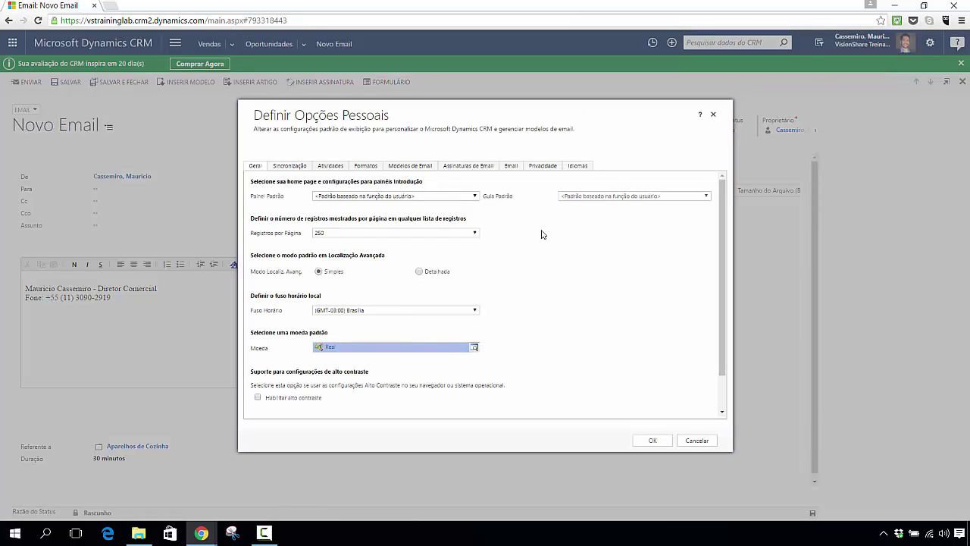
click(408, 166)
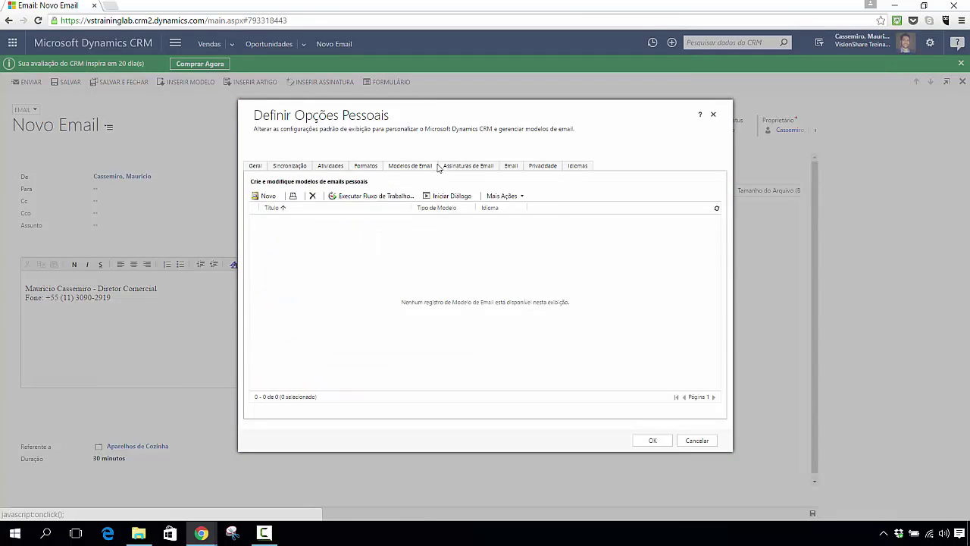
click(474, 166)
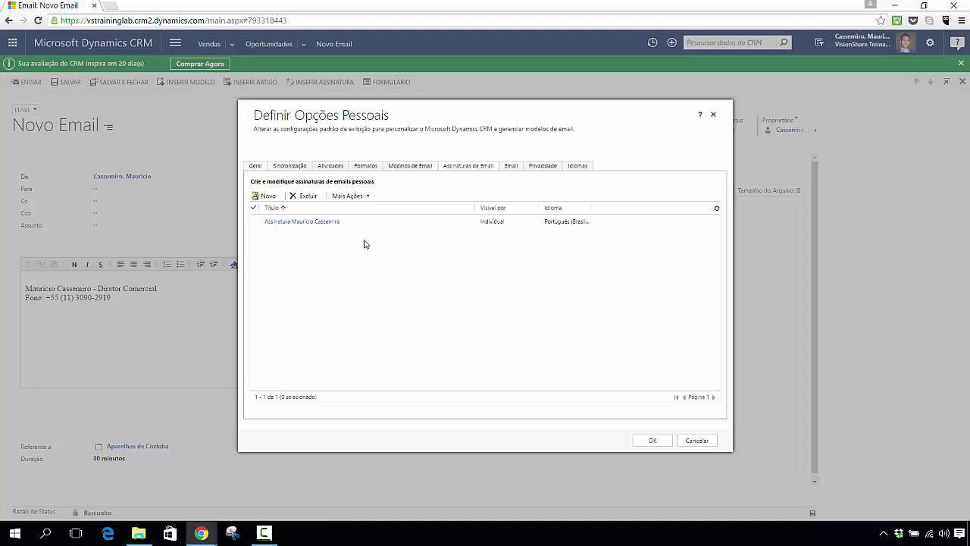
click(513, 170)
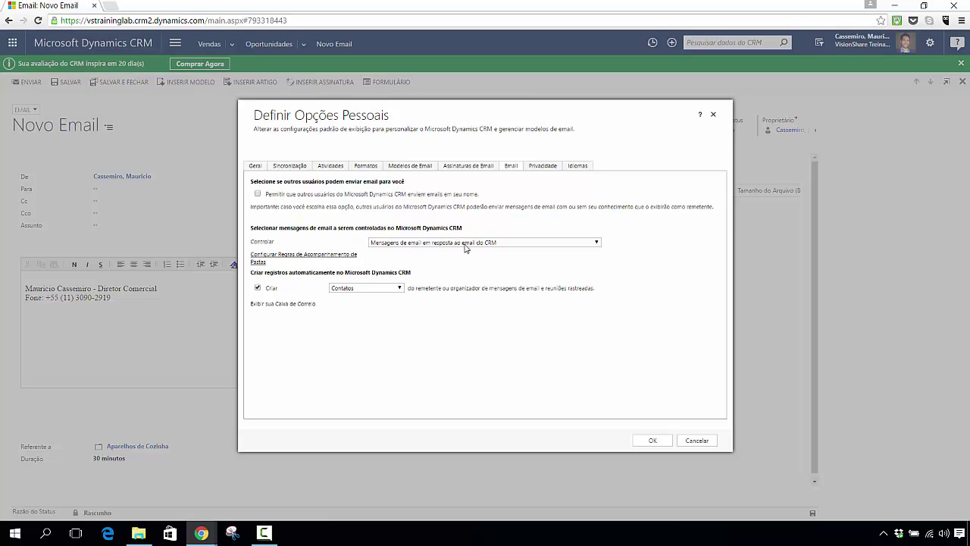
Step: Keep e-mail tracking on 'Mensagens de email em resposta ao email do CRM'
click(464, 243)
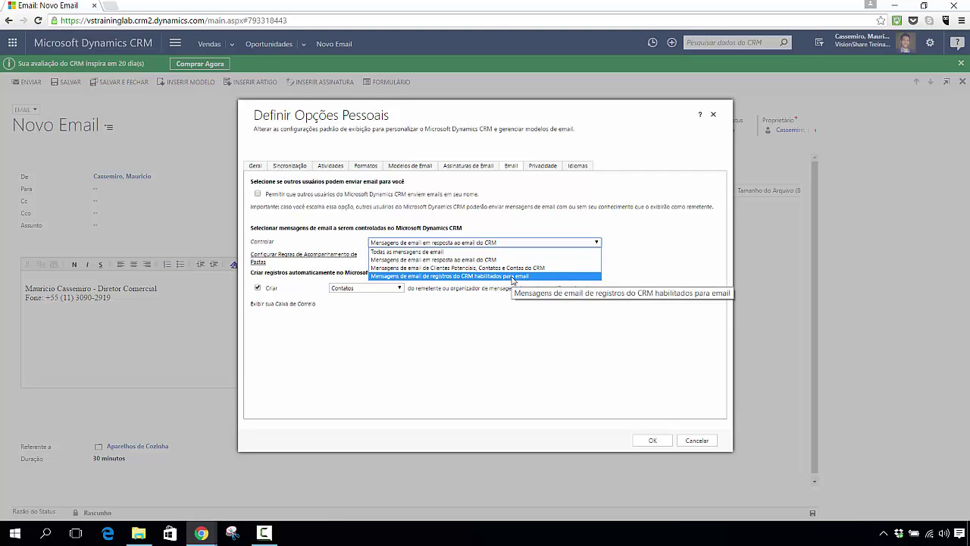
click(558, 354)
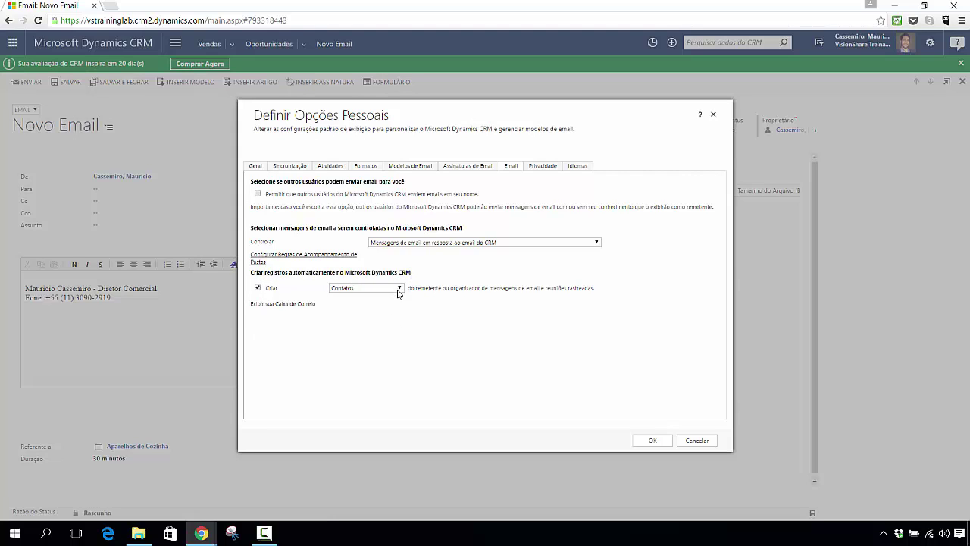
click(399, 290)
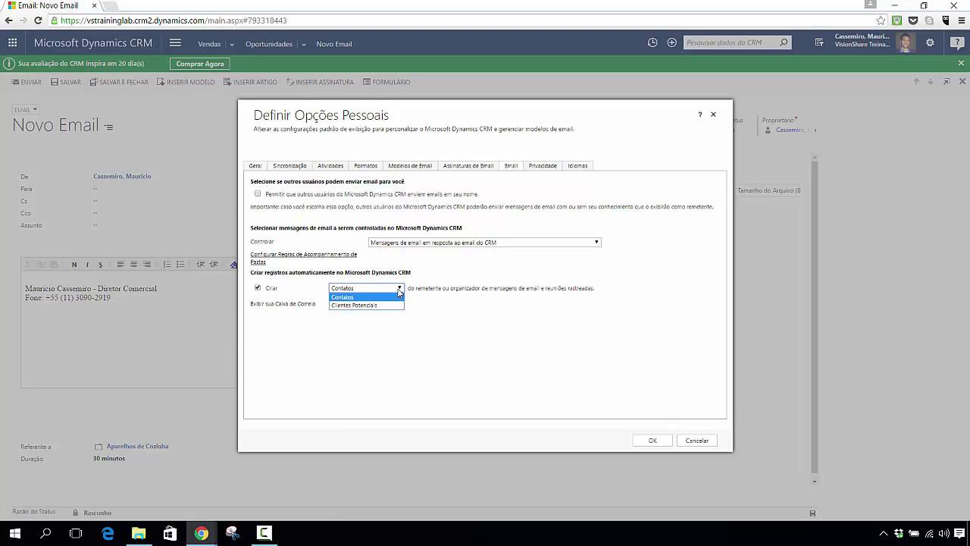
click(398, 295)
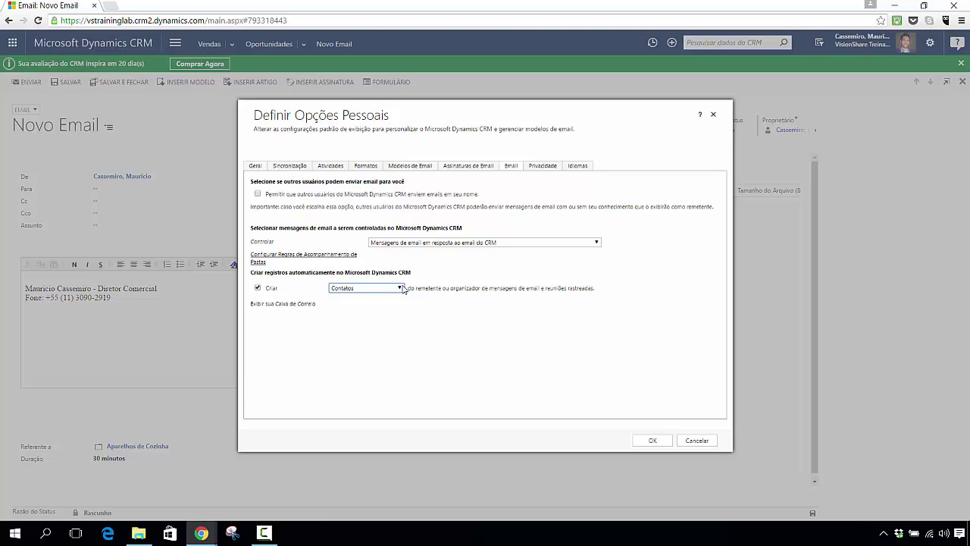
click(376, 291)
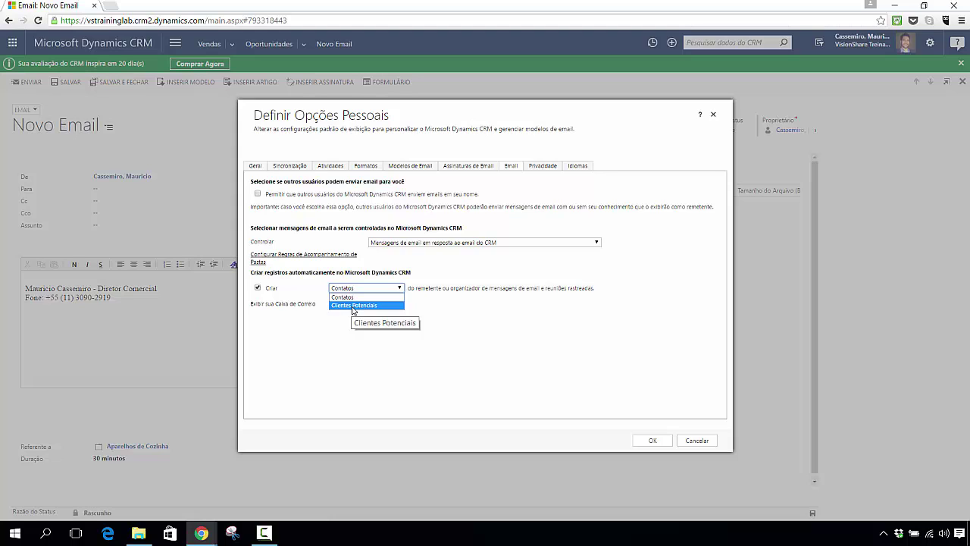
click(505, 353)
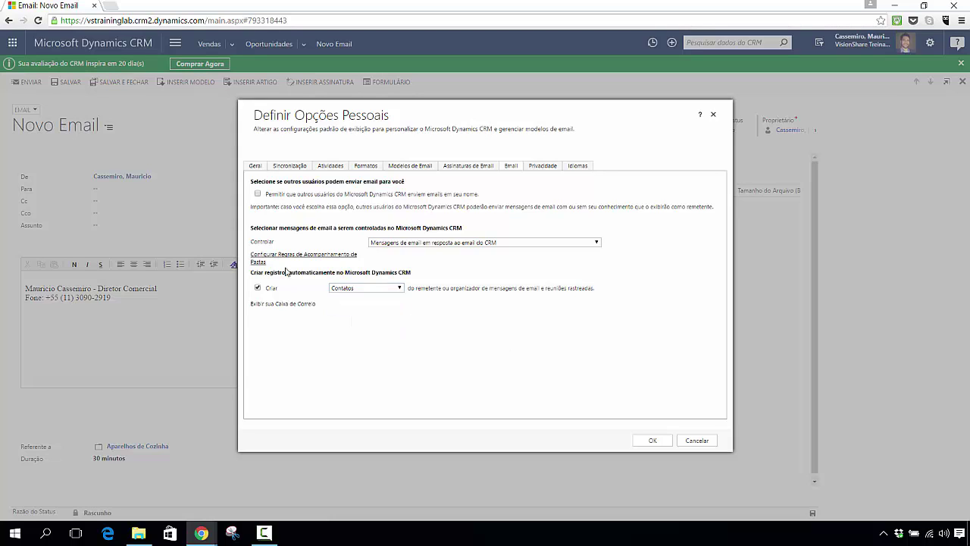
click(386, 288)
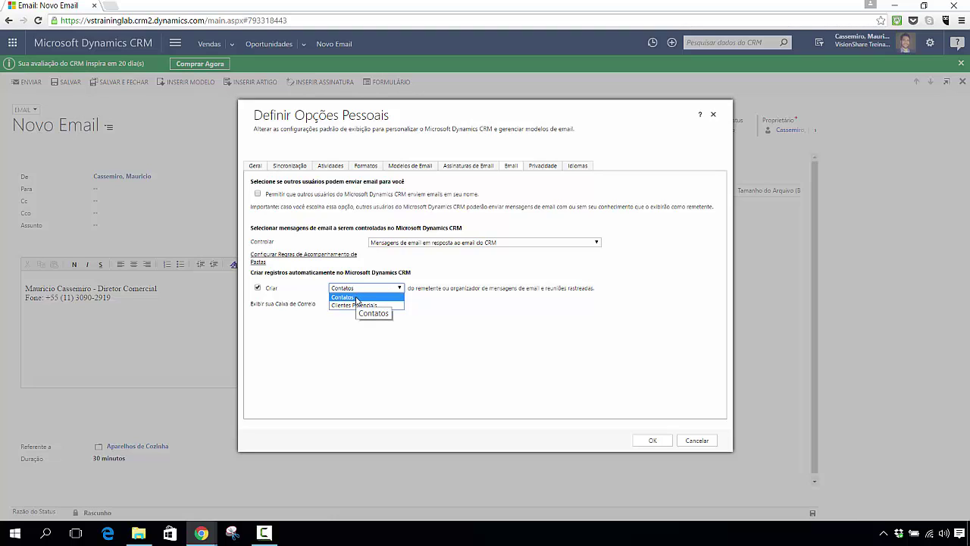
click(507, 357)
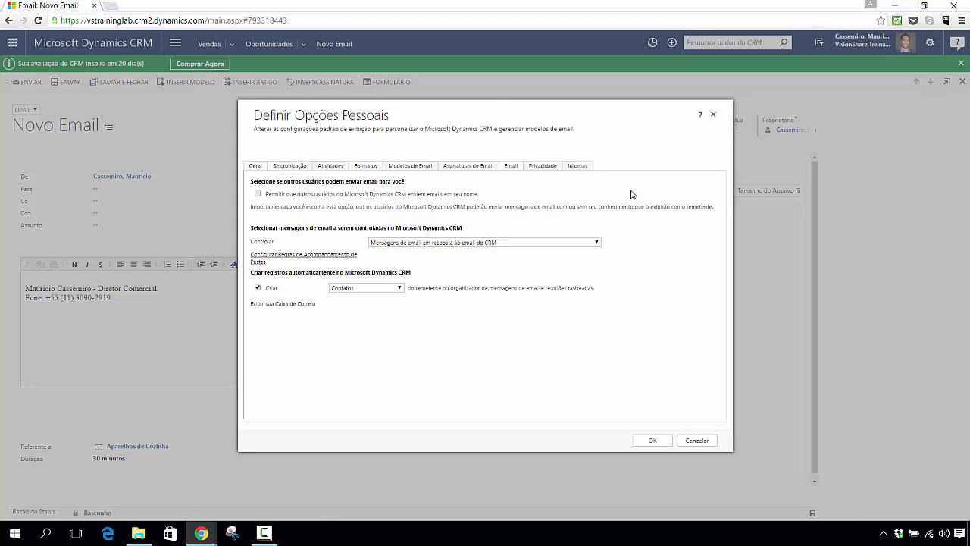
Step: Show the Privacidade error-reporting settings in Personal Options
click(542, 166)
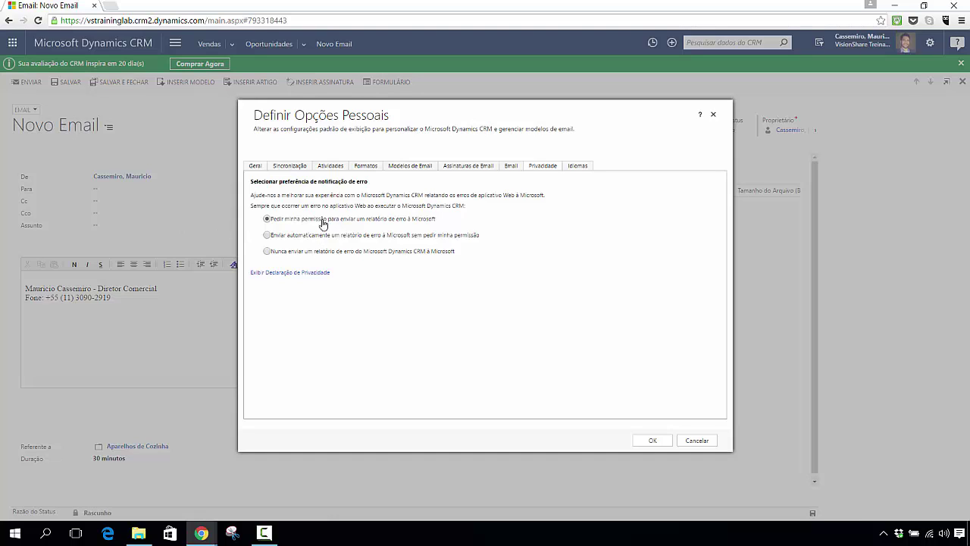
Step: Send error reports to Microsoft automatically, save the options and reload the page
click(282, 237)
click(646, 442)
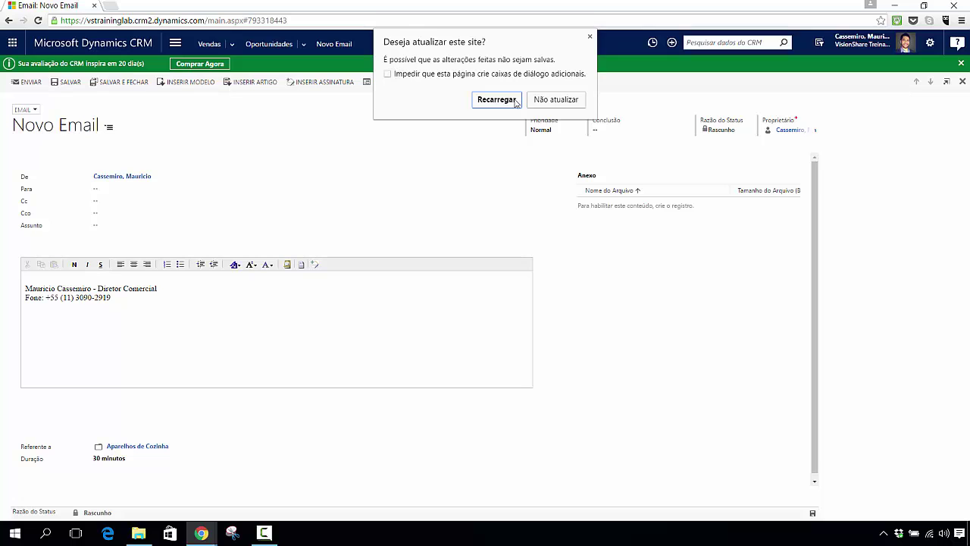
click(516, 101)
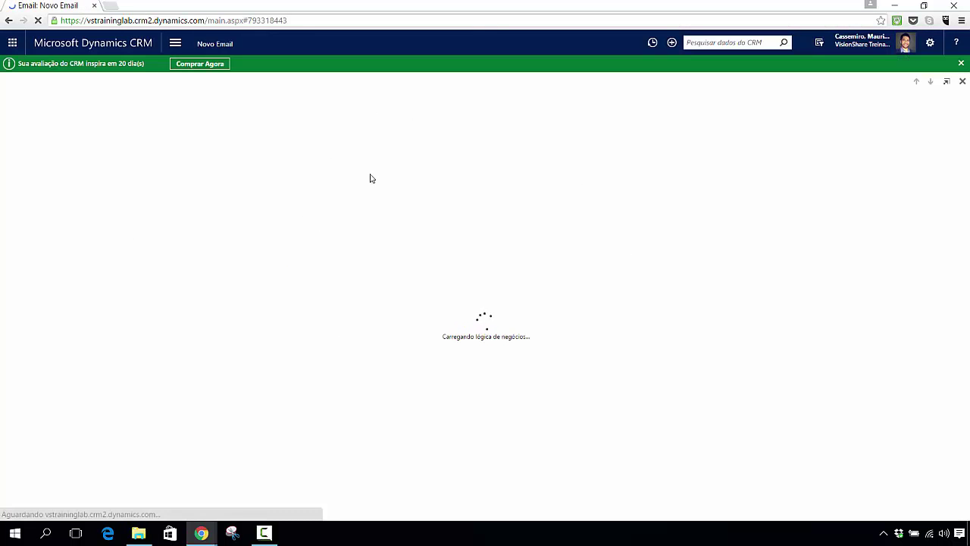
Step: Go to the Vendas > Painéis sales activities dashboard
click(174, 46)
click(48, 80)
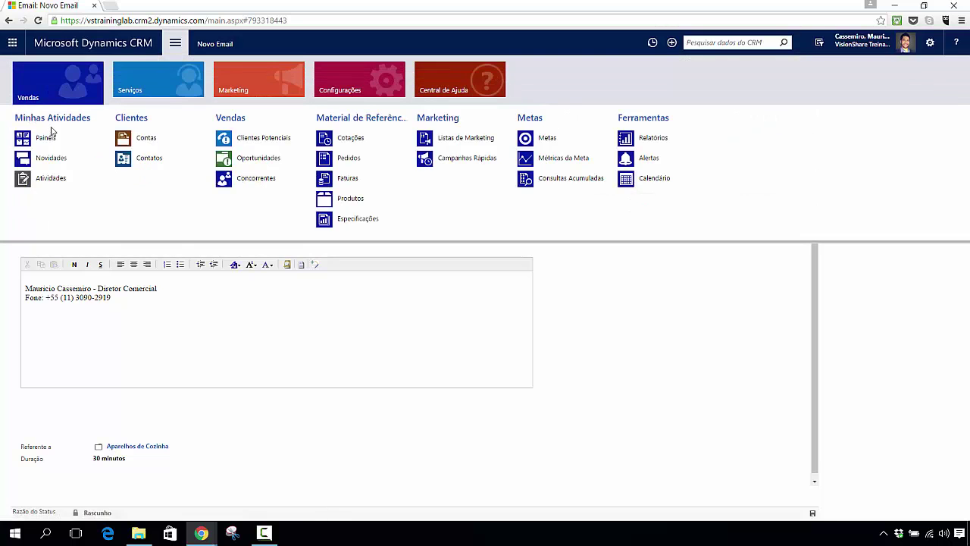
click(46, 138)
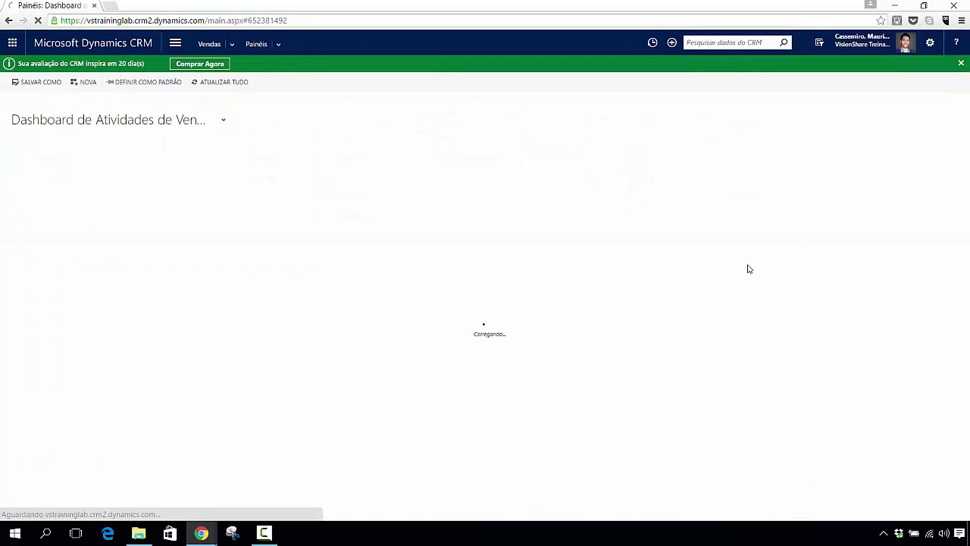
Step: Reopen Personal Options, confirm automatic error reporting under Privacidade, and view the Idiomas settings
click(930, 50)
click(865, 68)
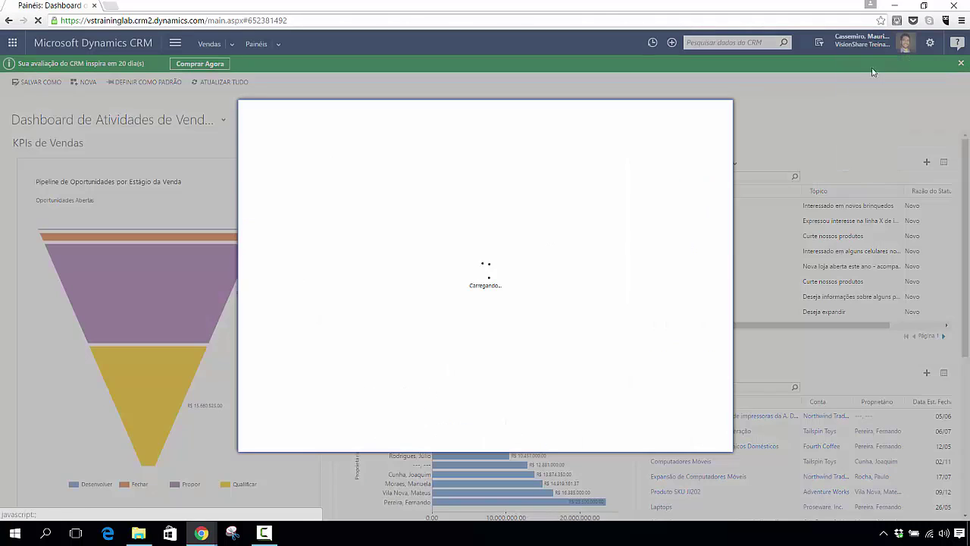
click(542, 166)
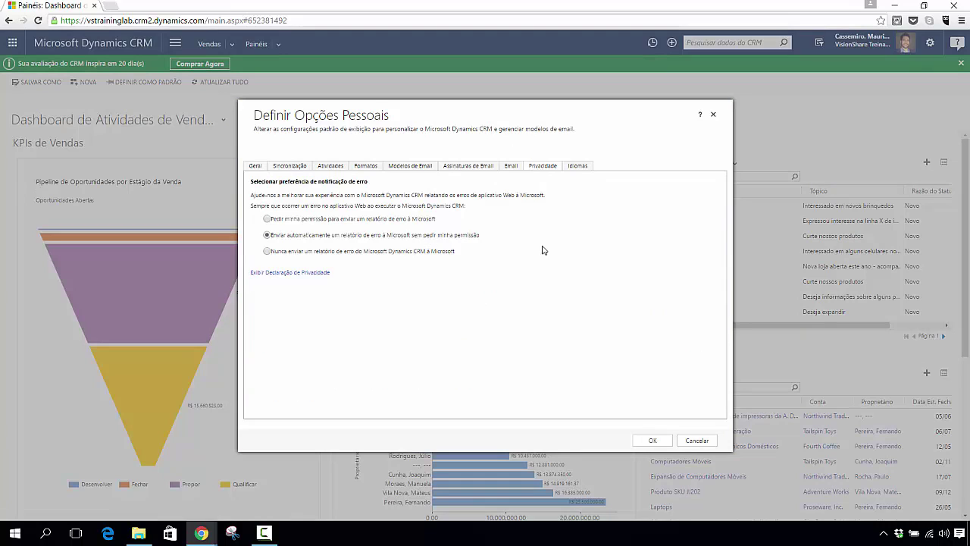
click(576, 168)
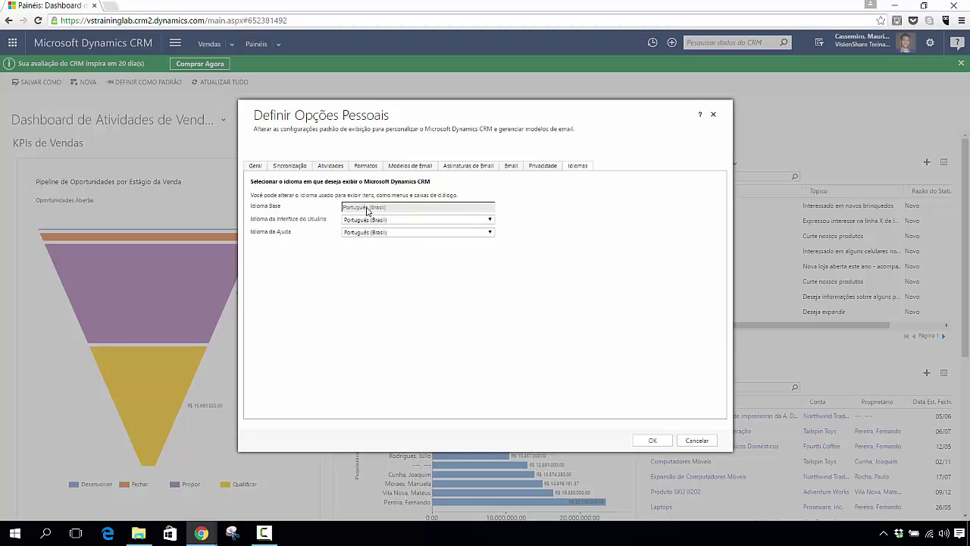
click(489, 221)
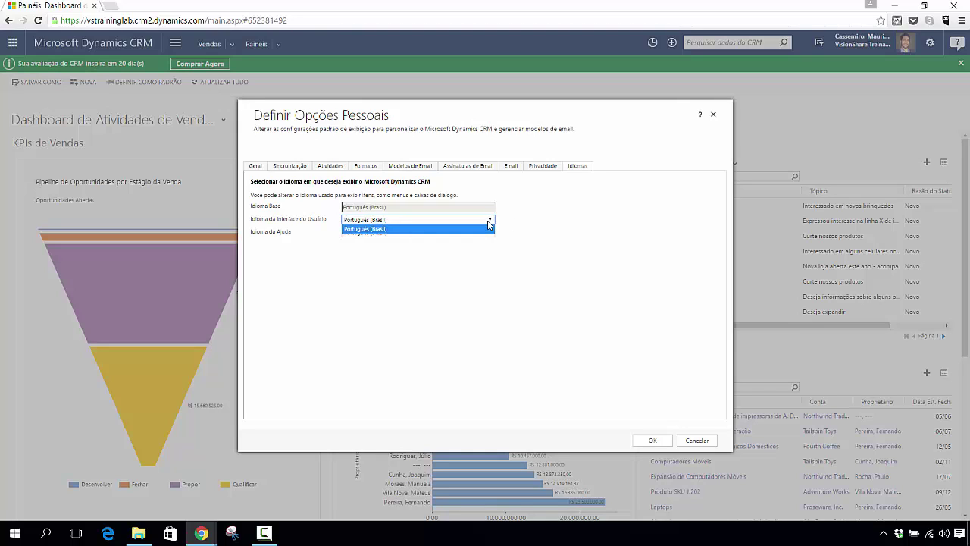
click(489, 224)
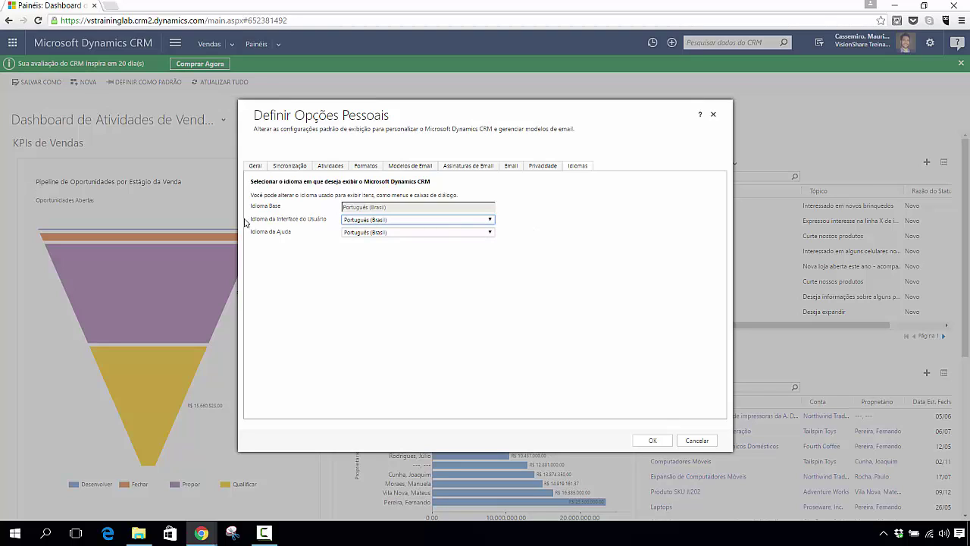
click(470, 222)
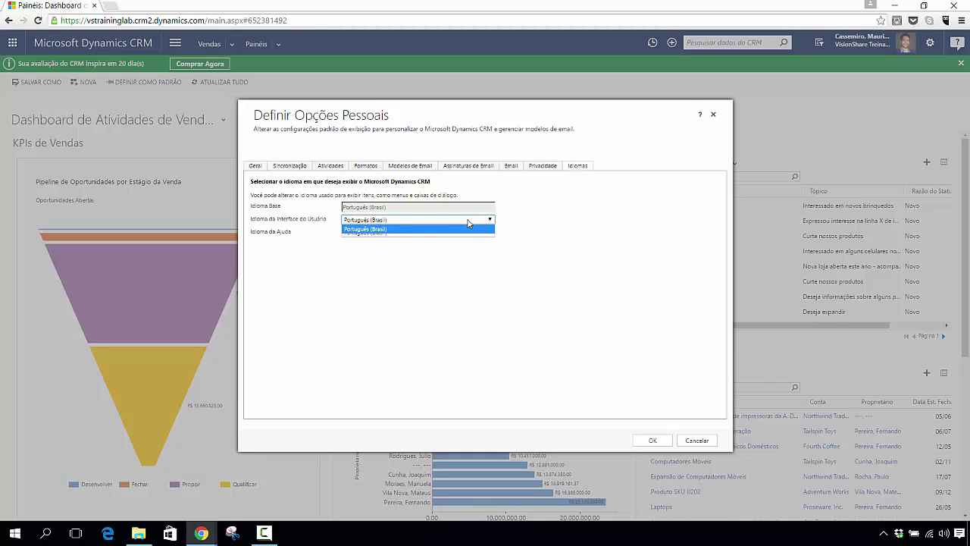
click(468, 221)
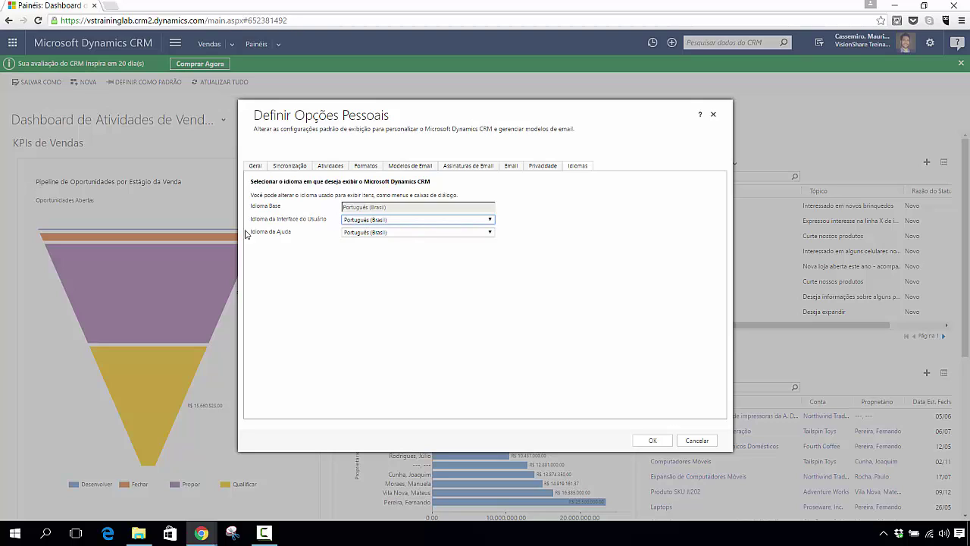
click(432, 234)
click(438, 238)
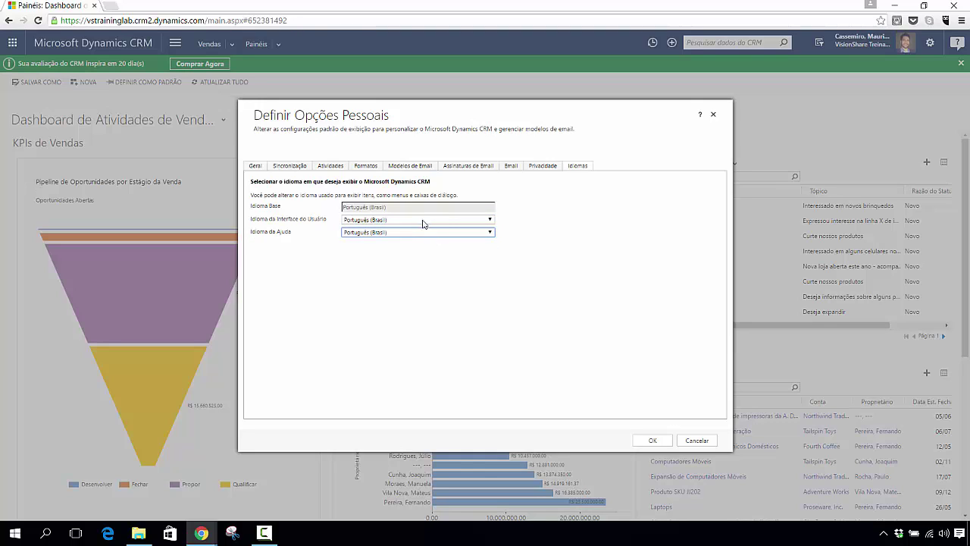
click(424, 220)
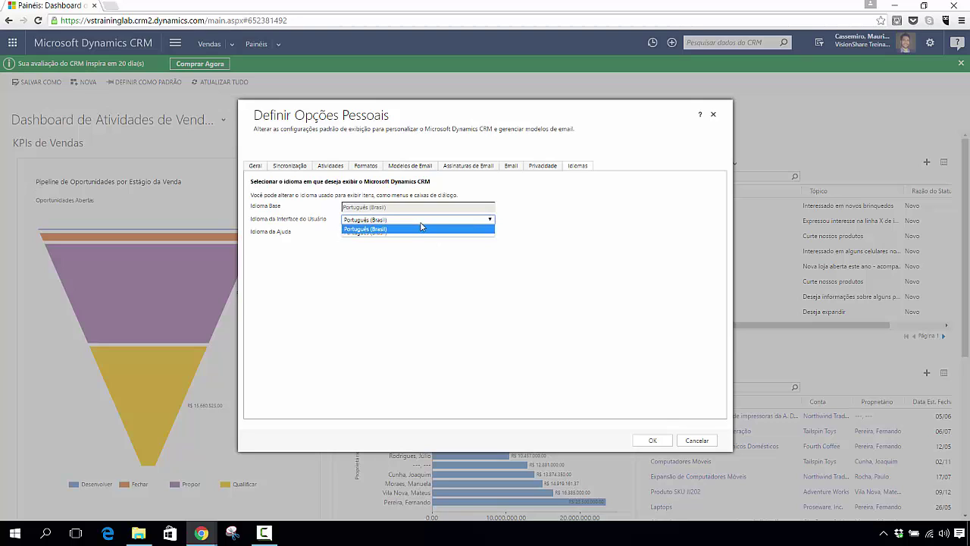
click(421, 227)
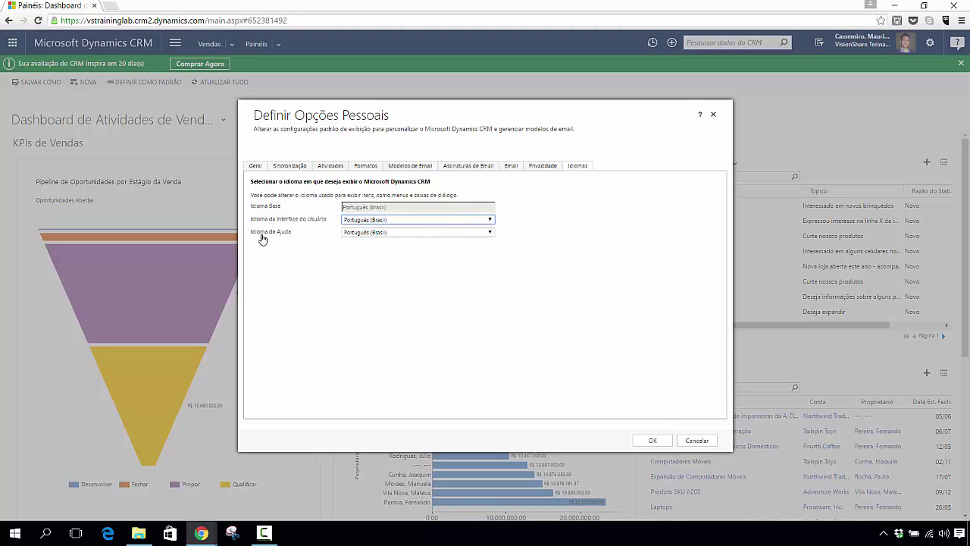
click(394, 234)
click(394, 240)
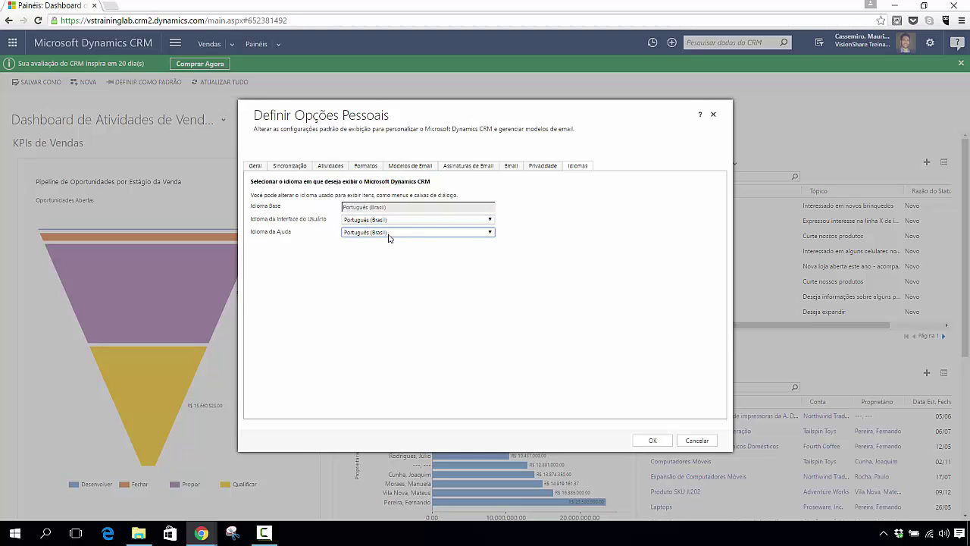